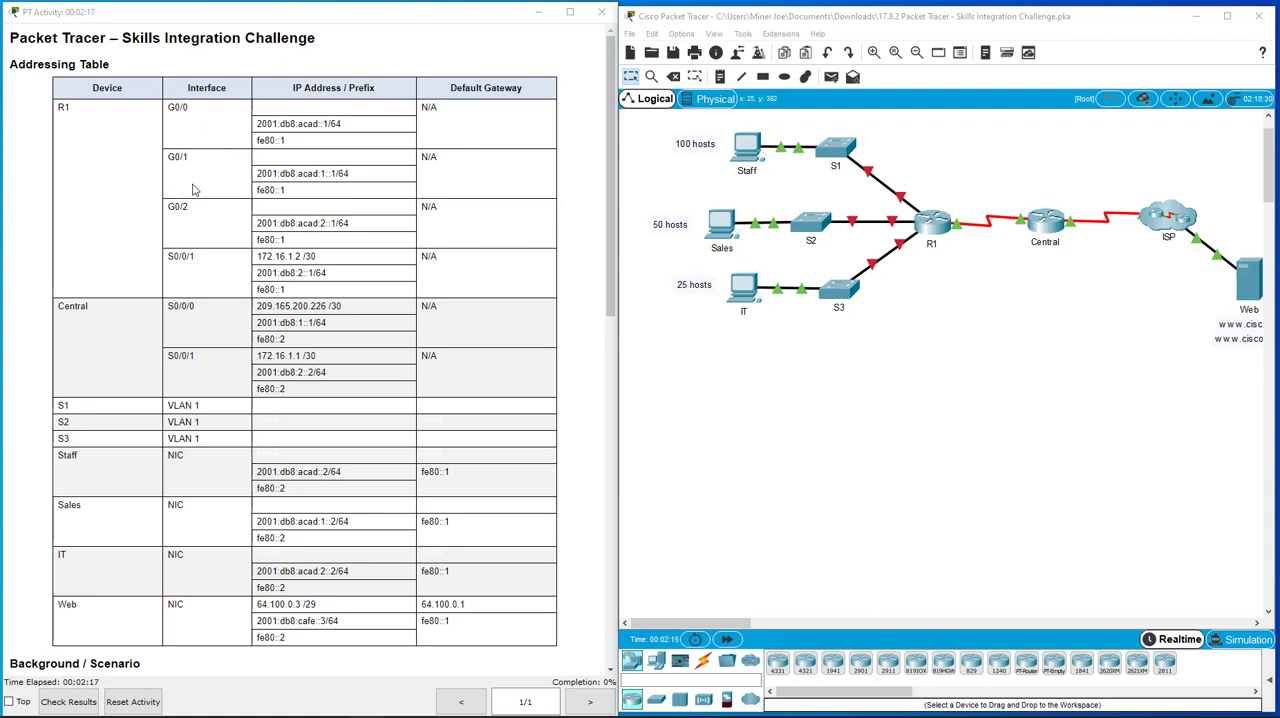
Step: Open the command line of router R1 and enter global configuration mode
{"action": "left_click", "coordinate": [940, 265]}
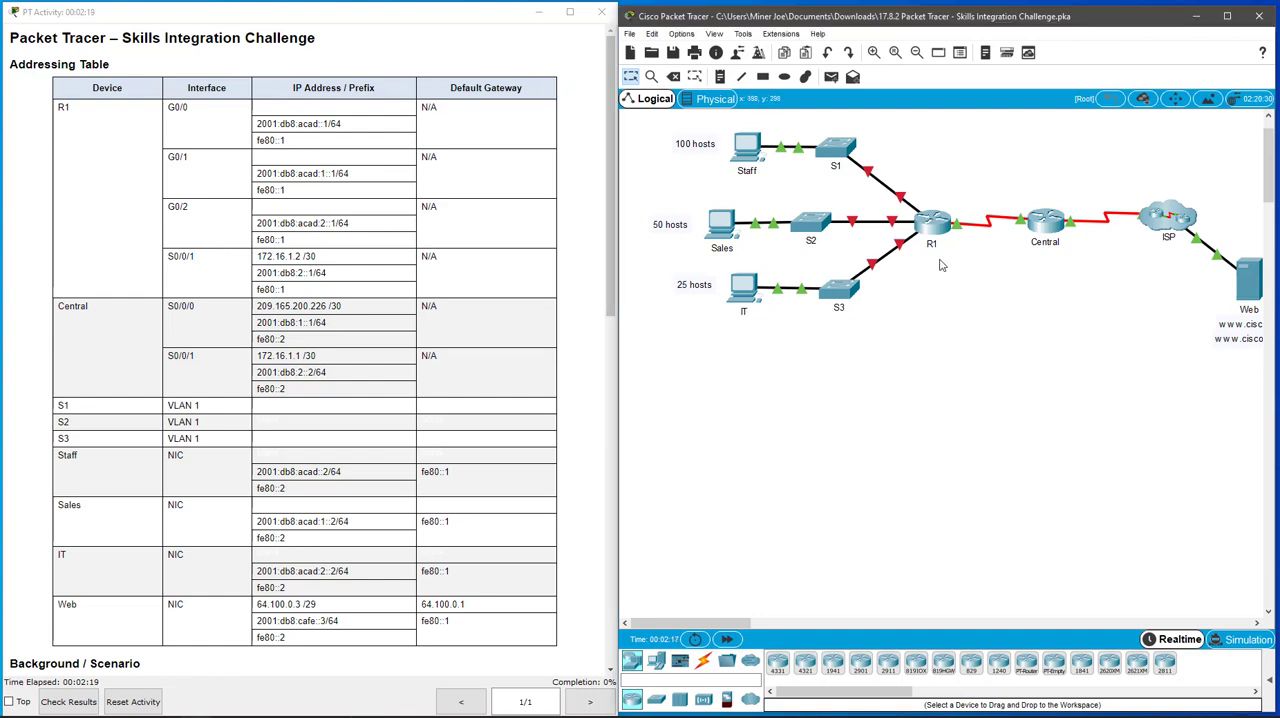
{"action": "left_click", "coordinate": [932, 222]}
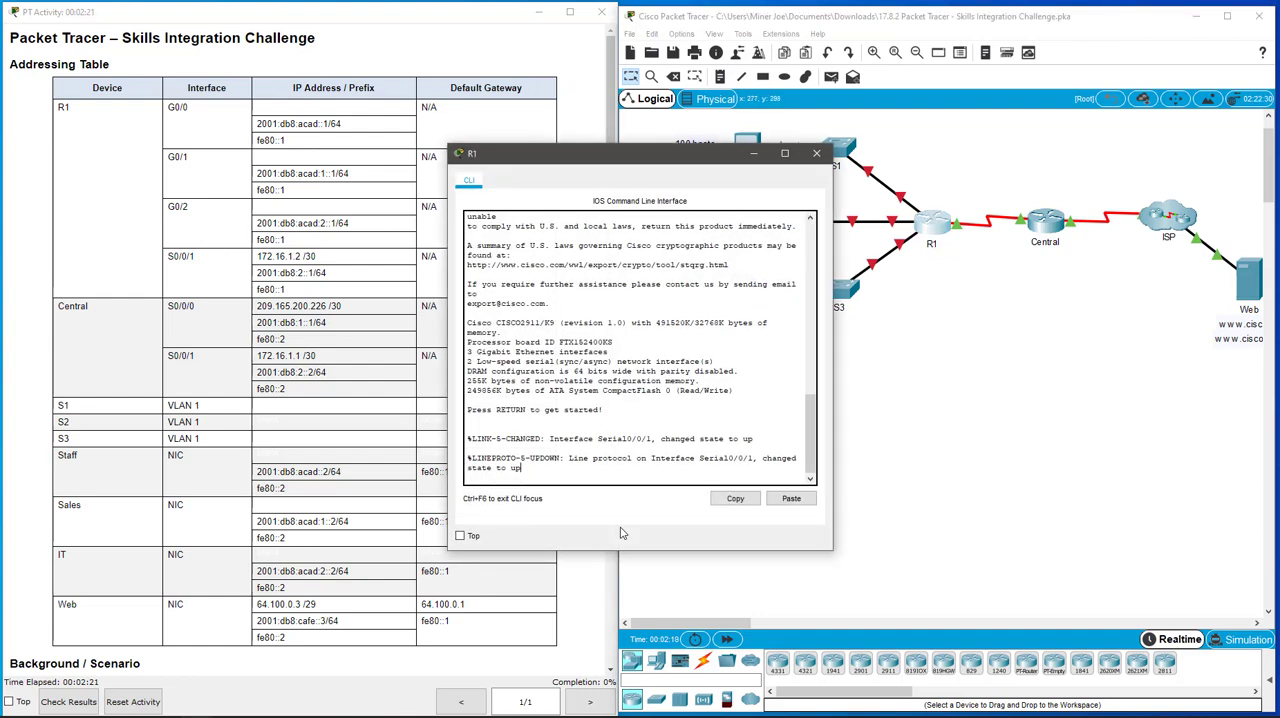
{"action": "key", "text": "Return"}
{"action": "key", "text": "Return"}
{"action": "key", "text": "Return"}
{"action": "key", "text": "Return"}
{"action": "type", "text": "en"}
{"action": "key", "text": "Return"}
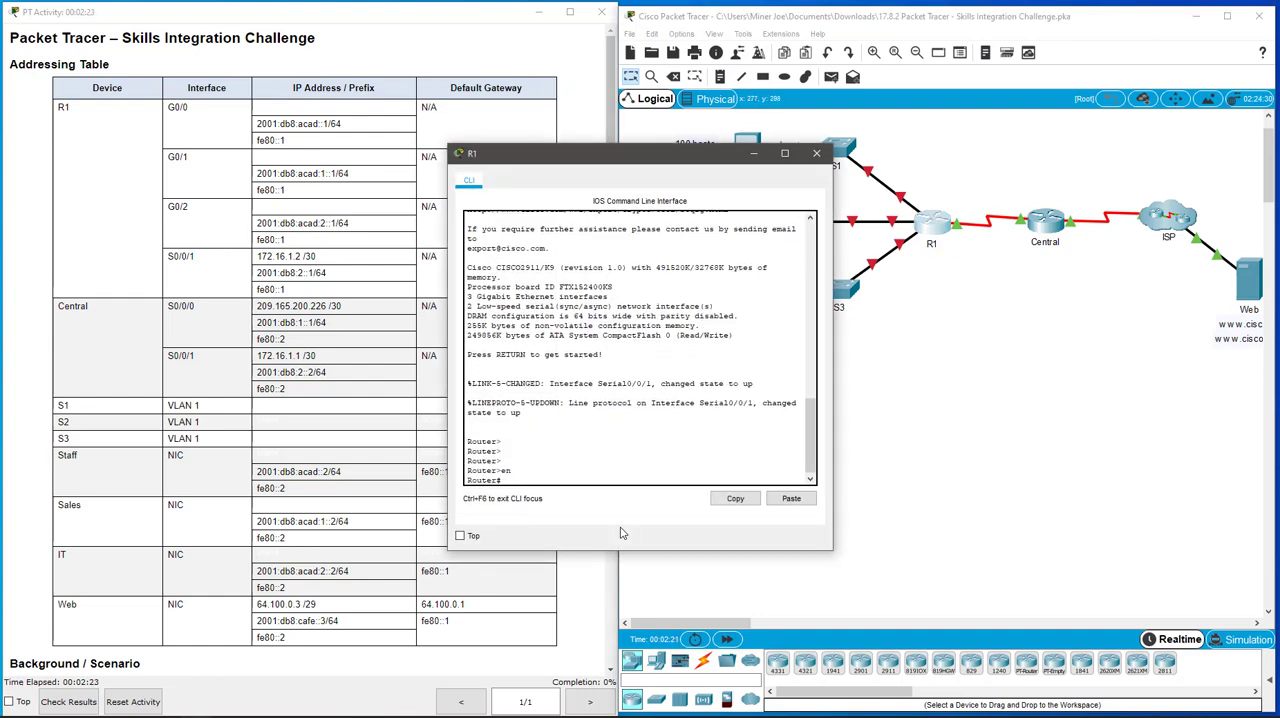
{"action": "type", "text": "conf t"}
{"action": "key", "text": "Return"}
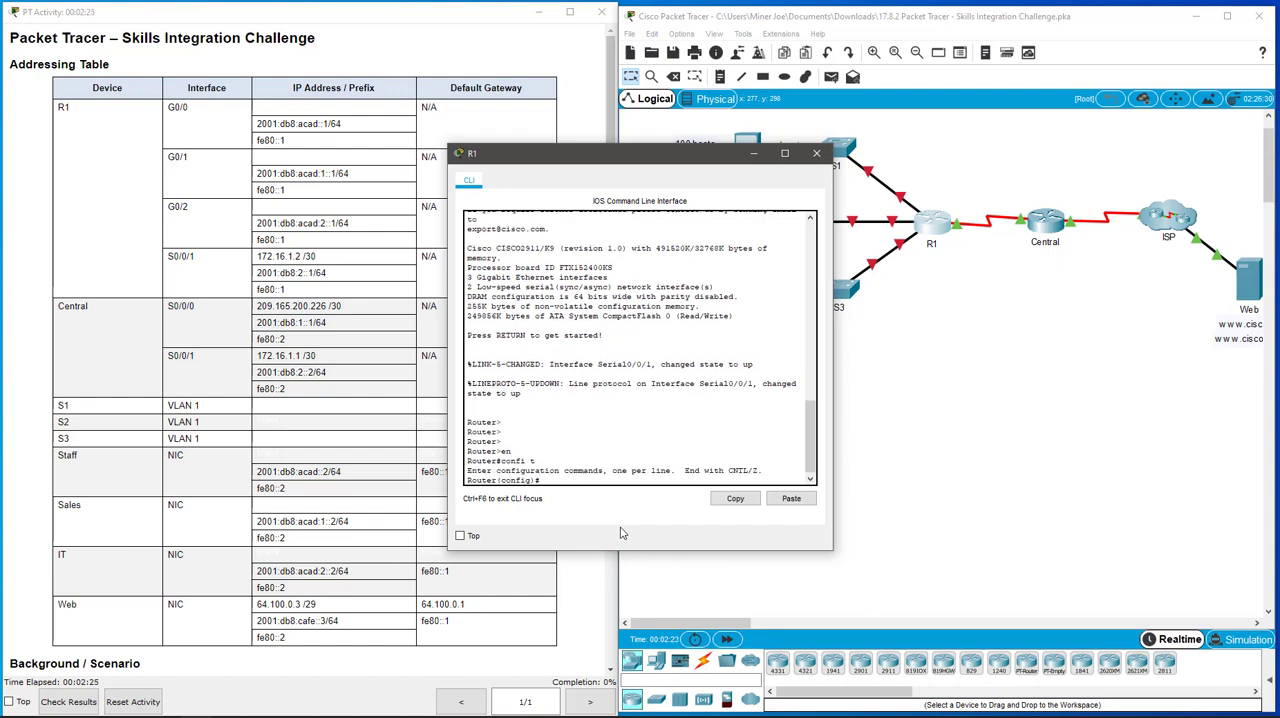
Step: Enter interface configuration for g0/0 on R1 and enable the interface
{"action": "left_click_drag", "start_coordinate": [681, 162], "coordinate": [1054, 327]}
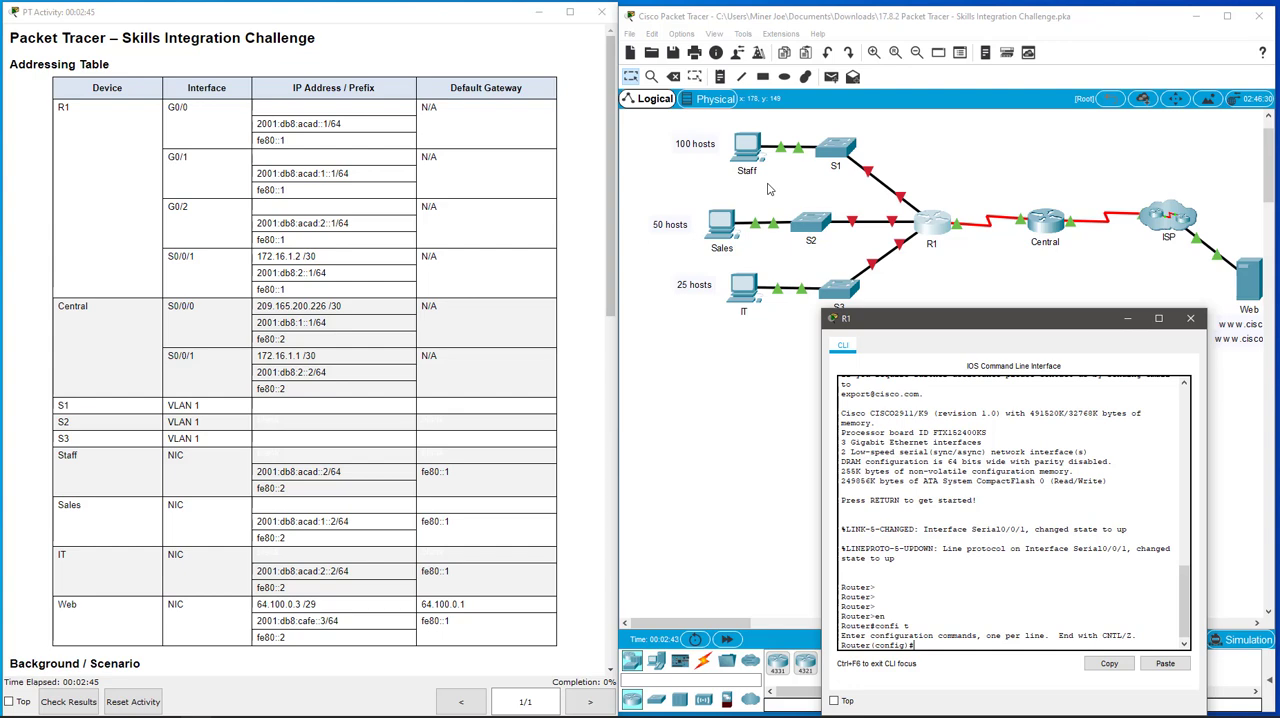
{"action": "left_click", "coordinate": [783, 372]}
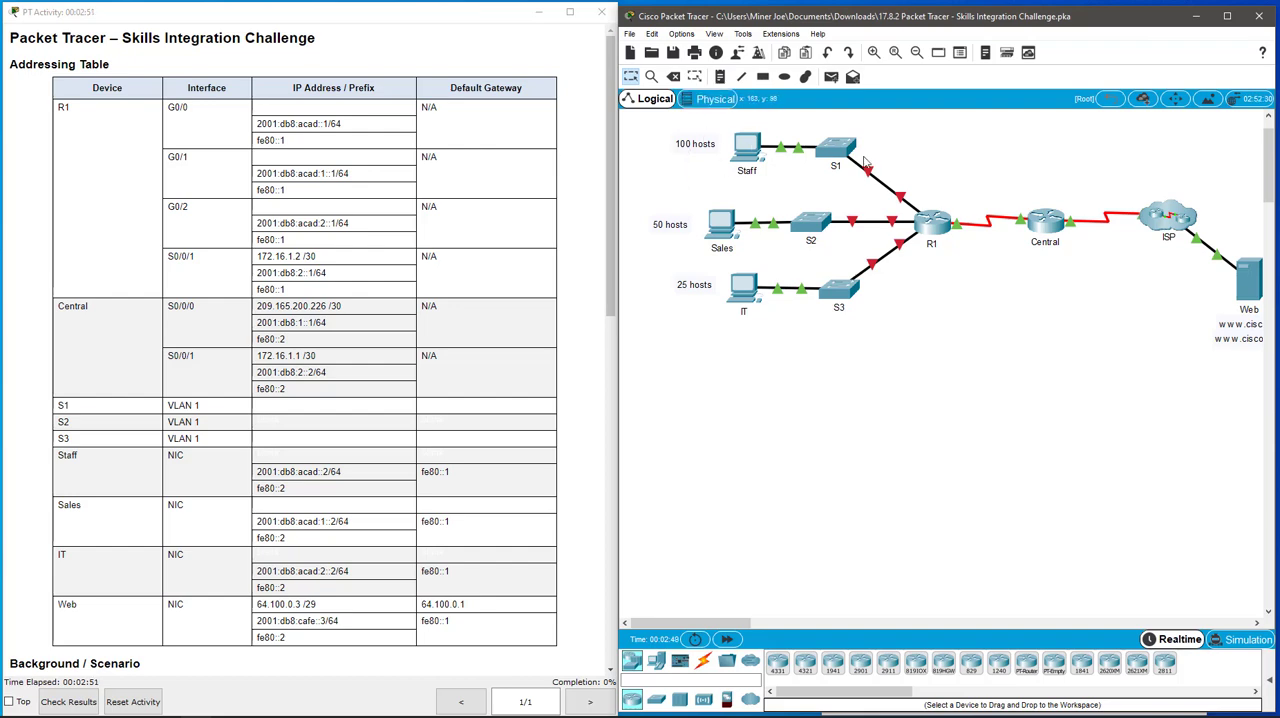
{"action": "left_click", "coordinate": [938, 226]}
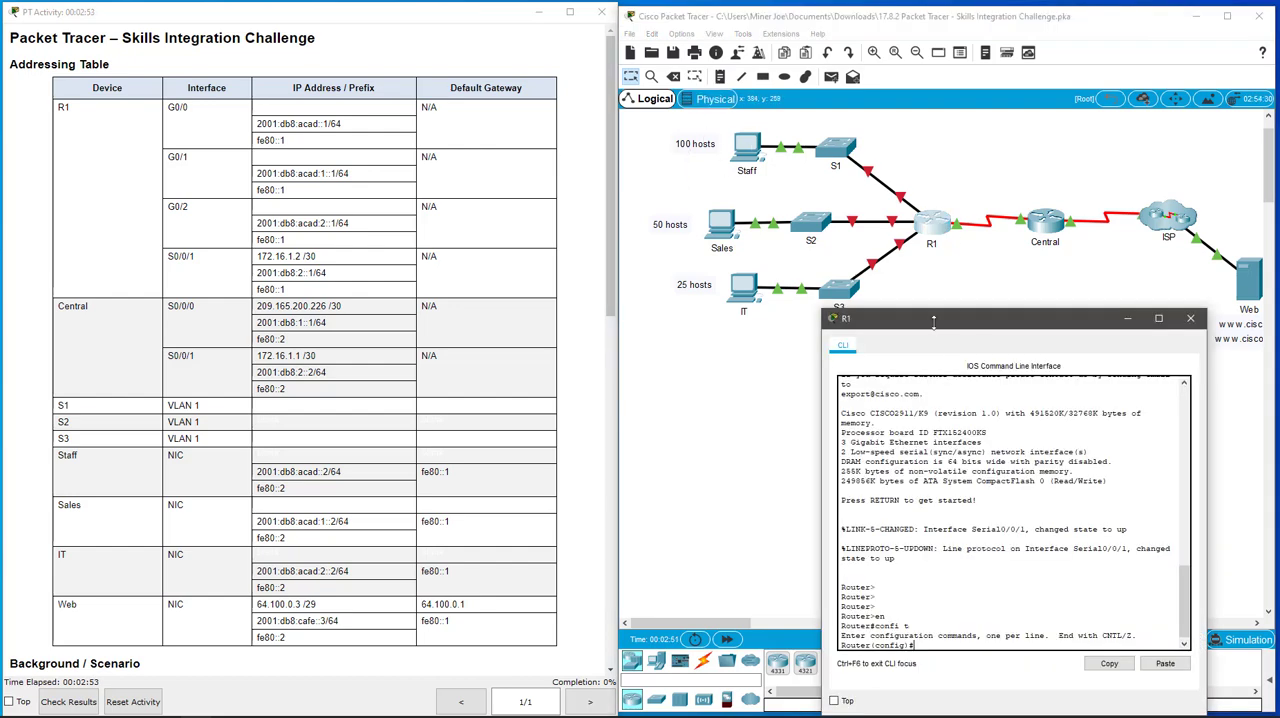
{"action": "left_click_drag", "start_coordinate": [933, 320], "coordinate": [360, 124]}
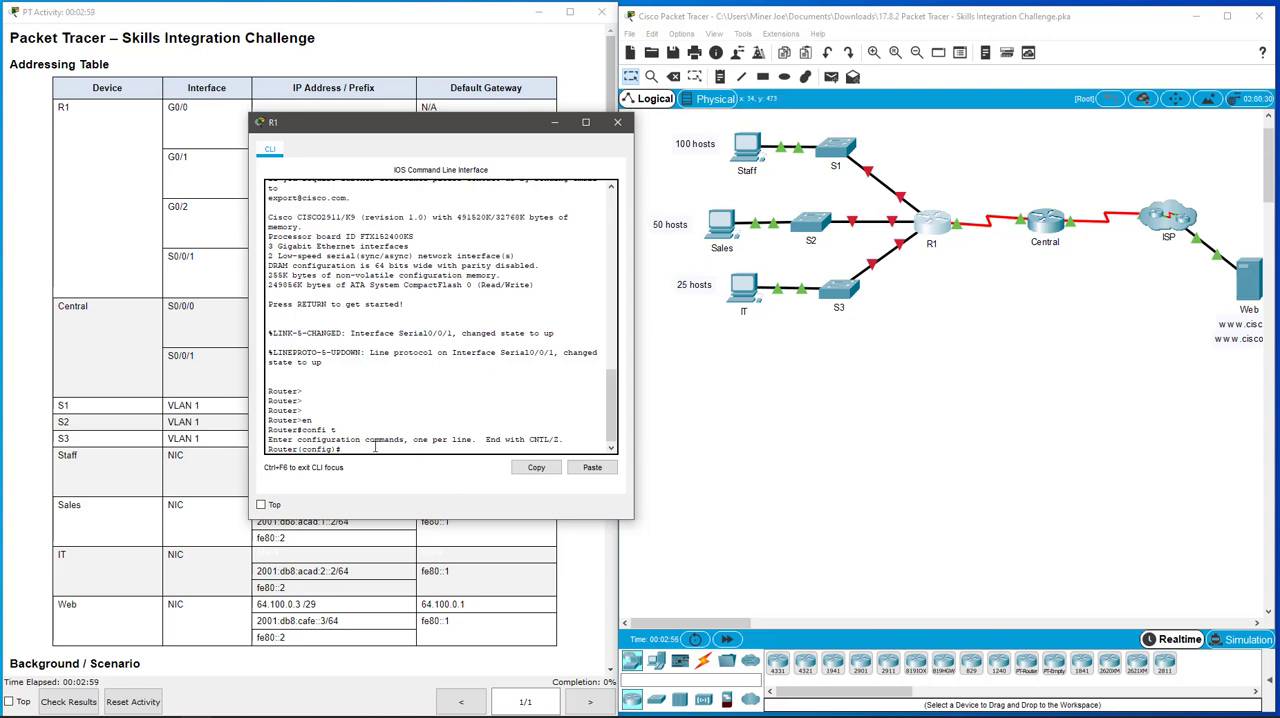
{"action": "type", "text": "itn"}
{"action": "type", "text": " g0/0"}
{"action": "key", "text": "Return"}
{"action": "type", "text": "no shut"}
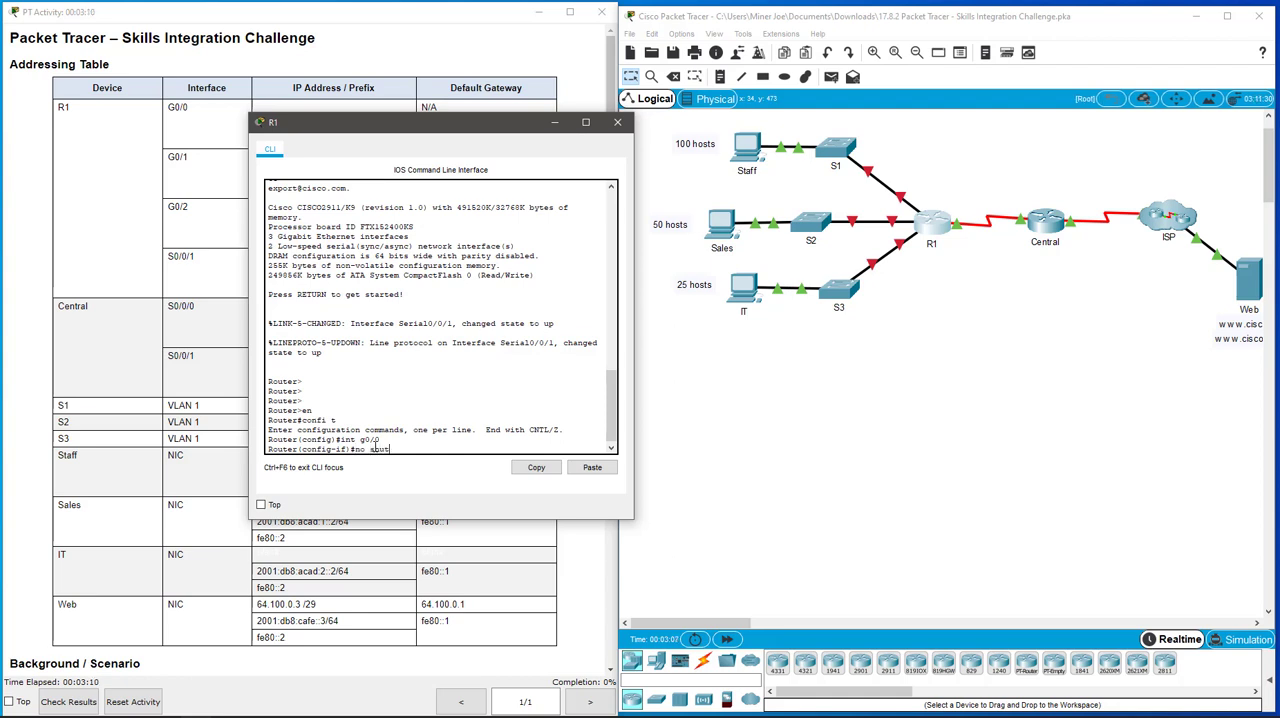
{"action": "key", "text": "Return"}
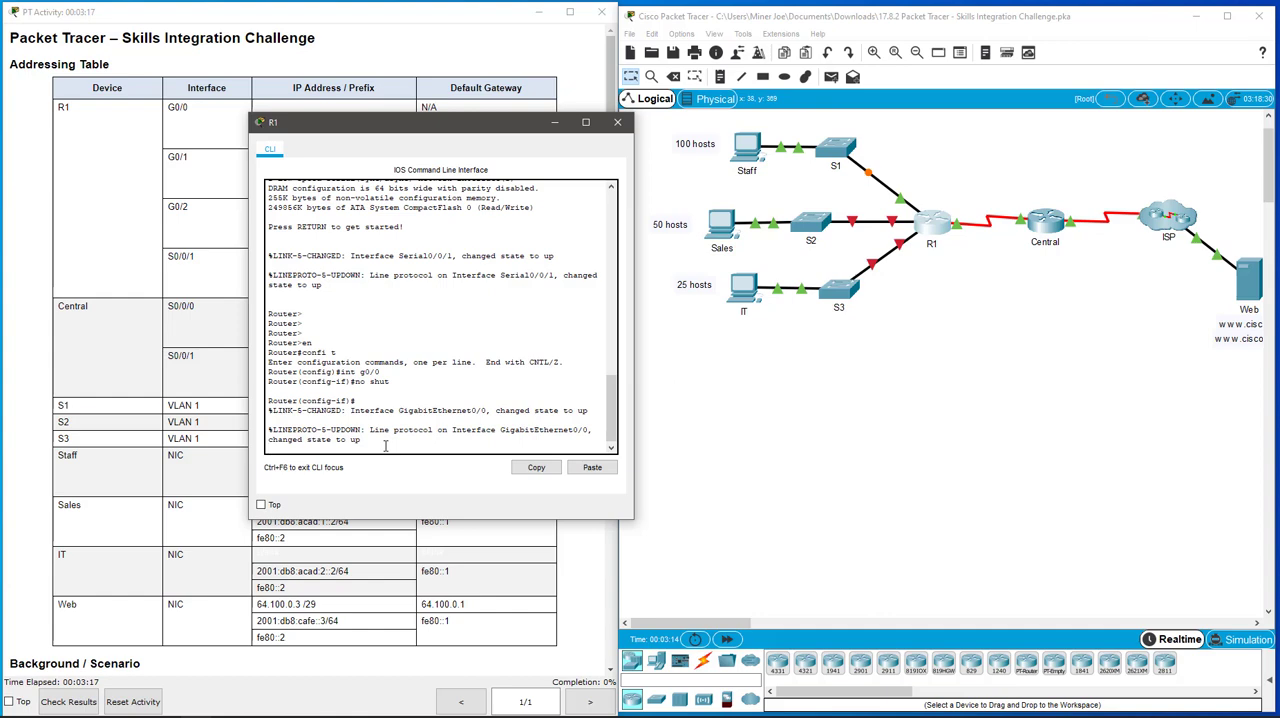
{"action": "key", "text": "Return"}
{"action": "key", "text": "Return"}
{"action": "key", "text": "Return"}
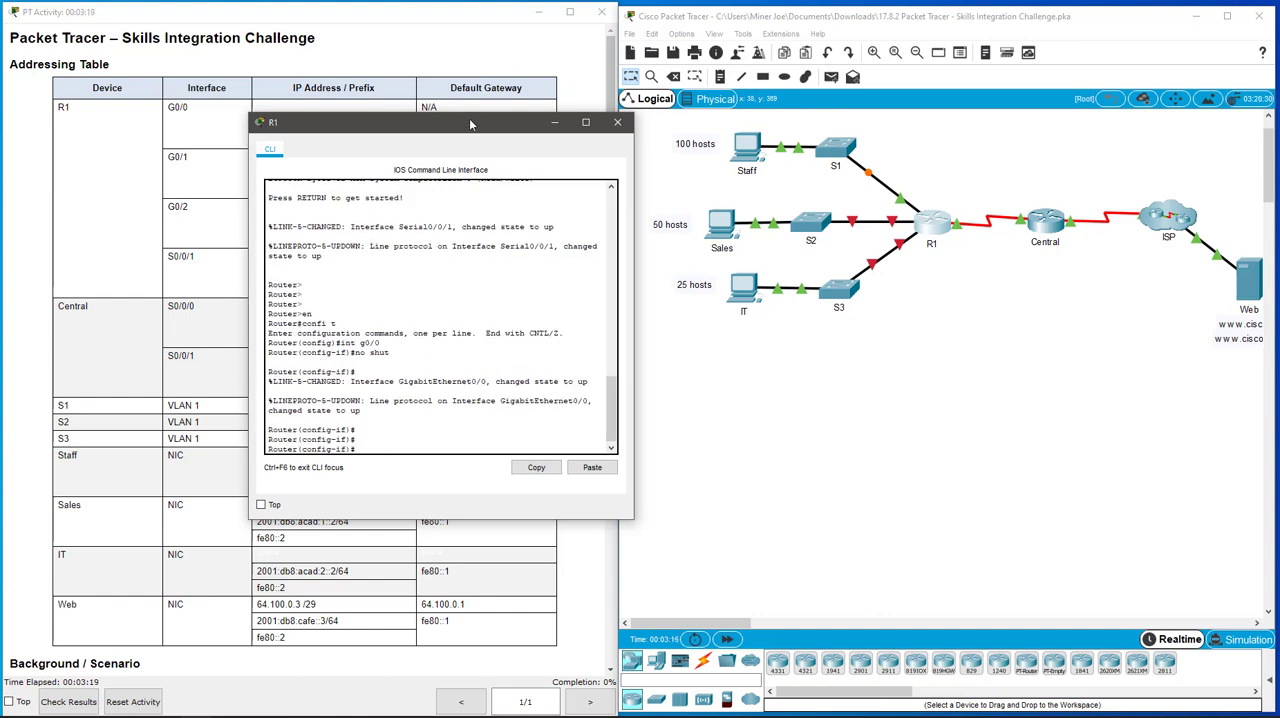
Step: Assign IPv4 address 192.168.0.1 with mask 255.255.255.128 to R1's g0/0 interface
{"action": "left_click_drag", "start_coordinate": [469, 118], "coordinate": [818, 195]}
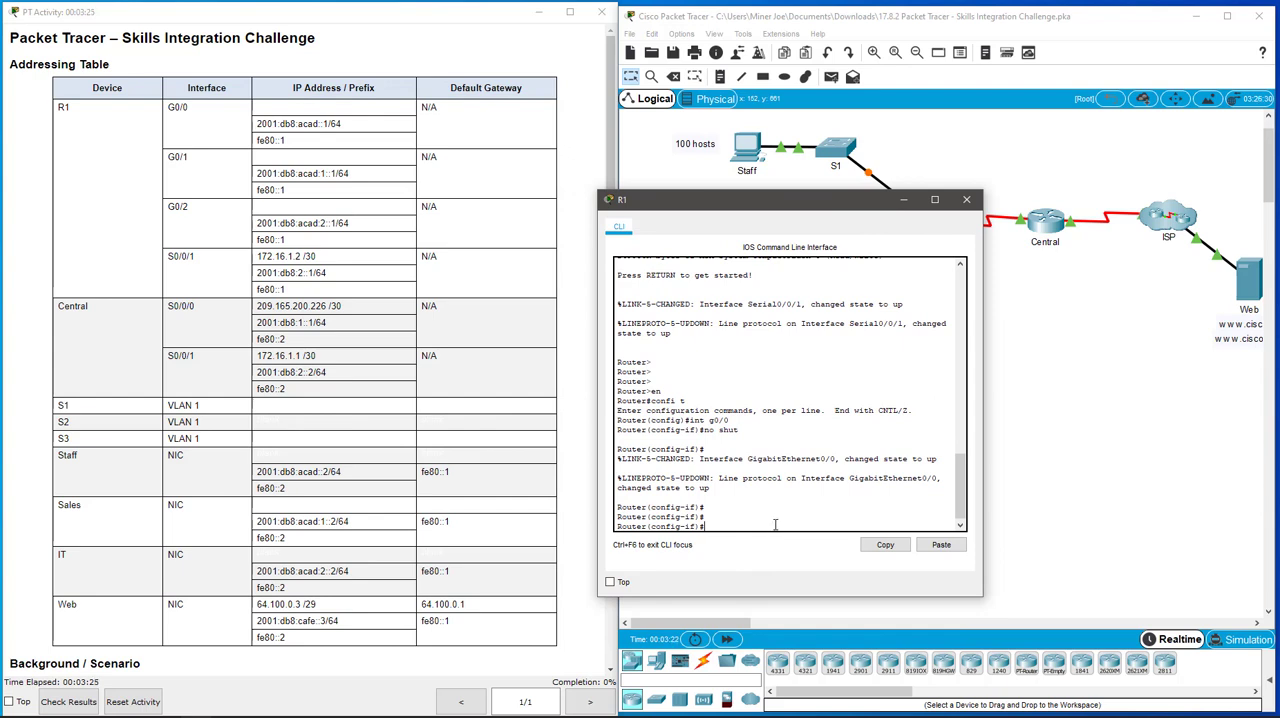
{"action": "type", "text": "ip address 192.168.0.1 255.255.255.128"}
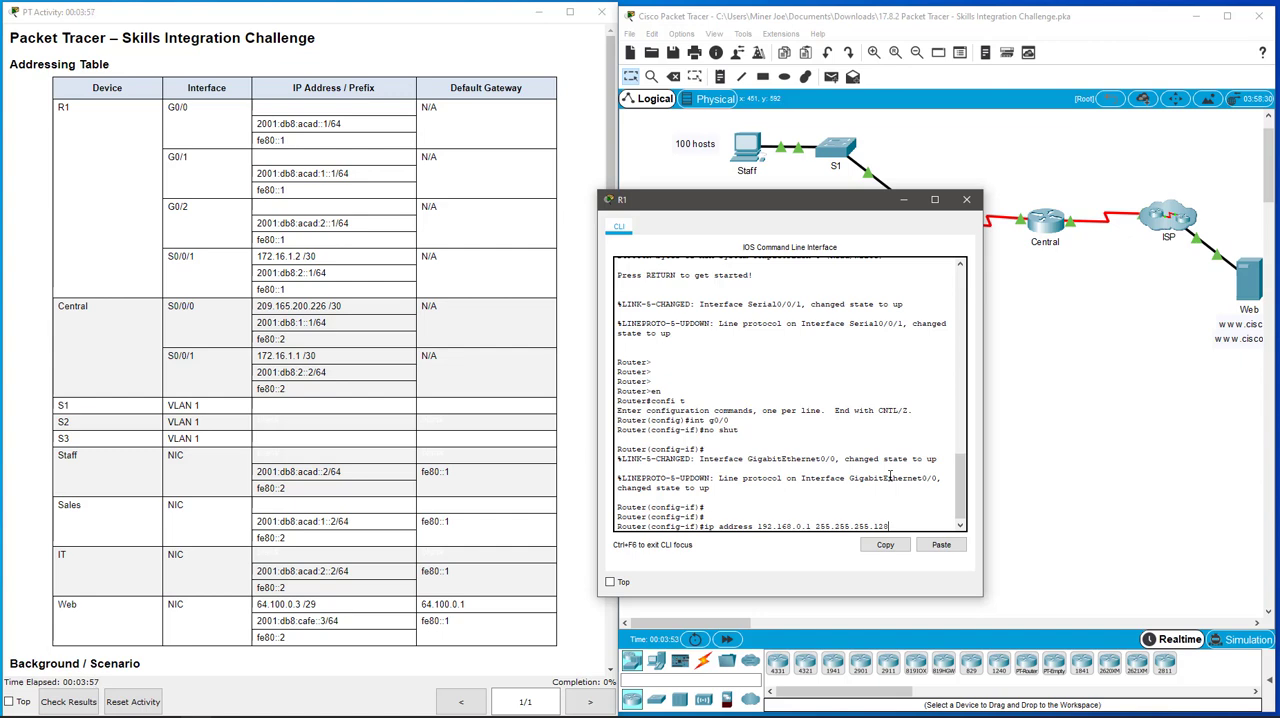
{"action": "key", "text": "Return"}
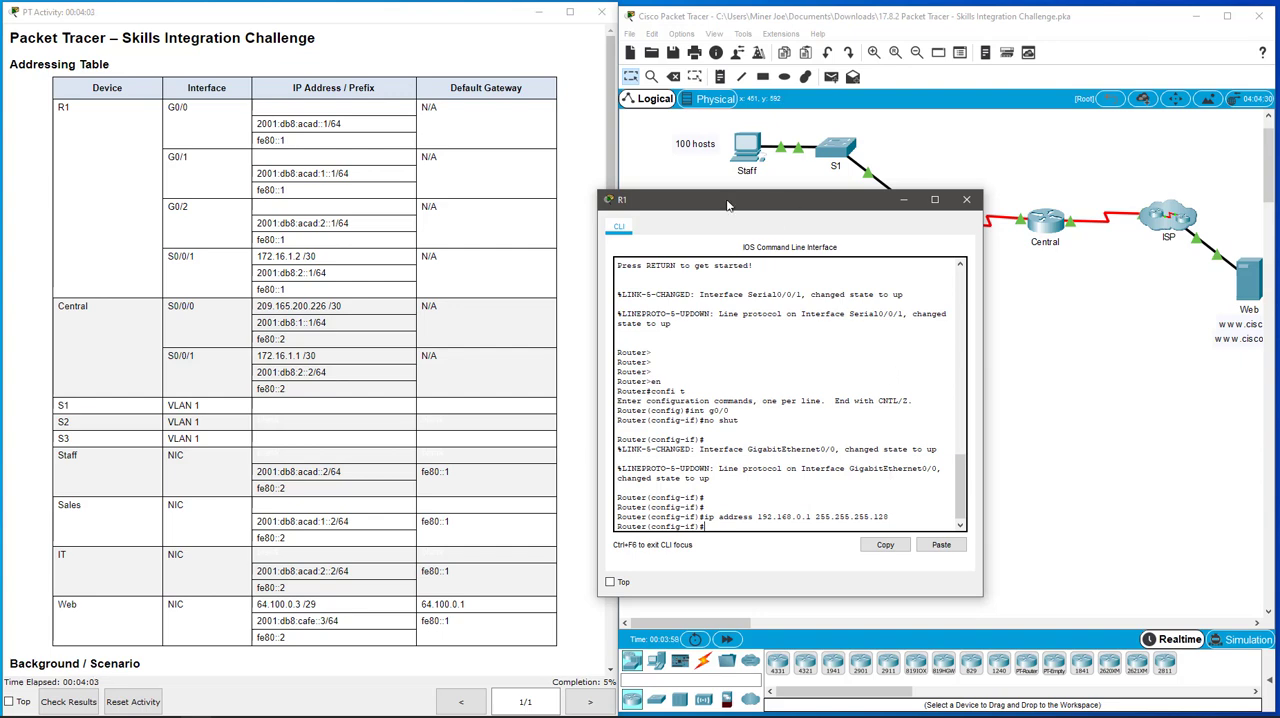
Step: Assign IPv6 address 2001:db8:acad::1/64 to R1's g0/0 interface
{"action": "left_click_drag", "start_coordinate": [814, 208], "coordinate": [435, 172]}
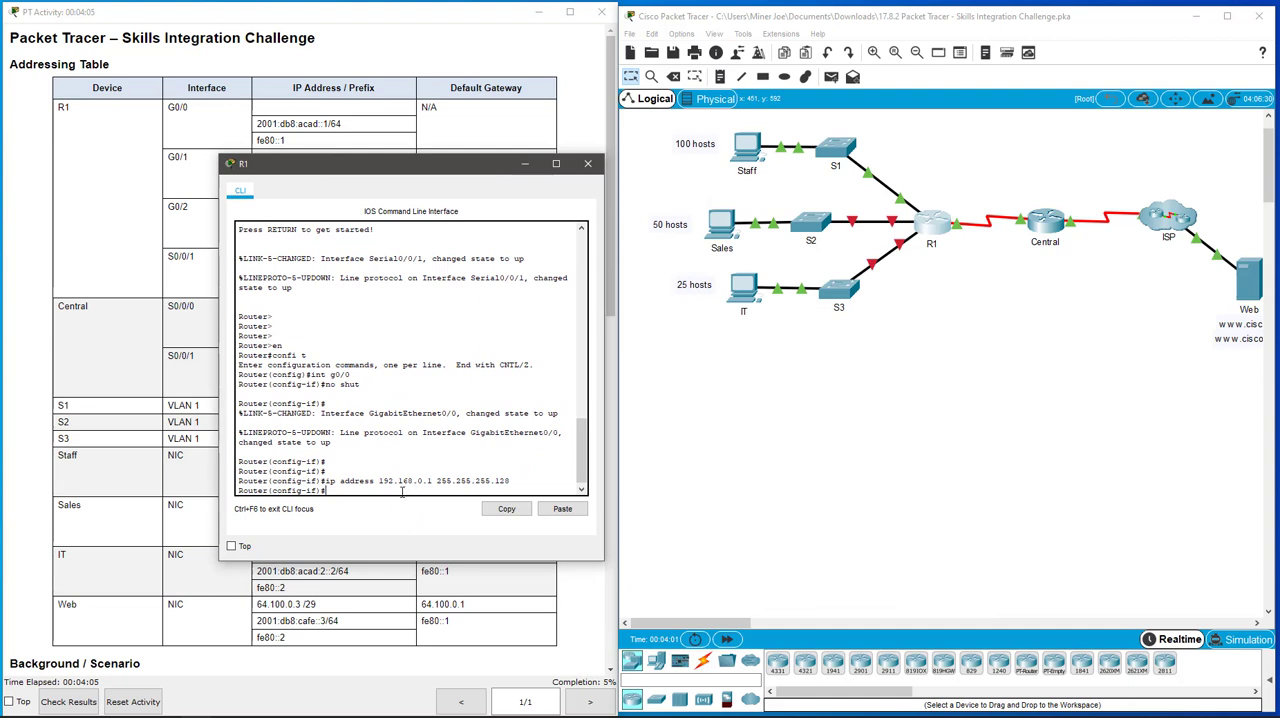
{"action": "type", "text": "ipv6 addr"}
{"action": "key", "text": "Tab"}
{"action": "type", "text": "20"}
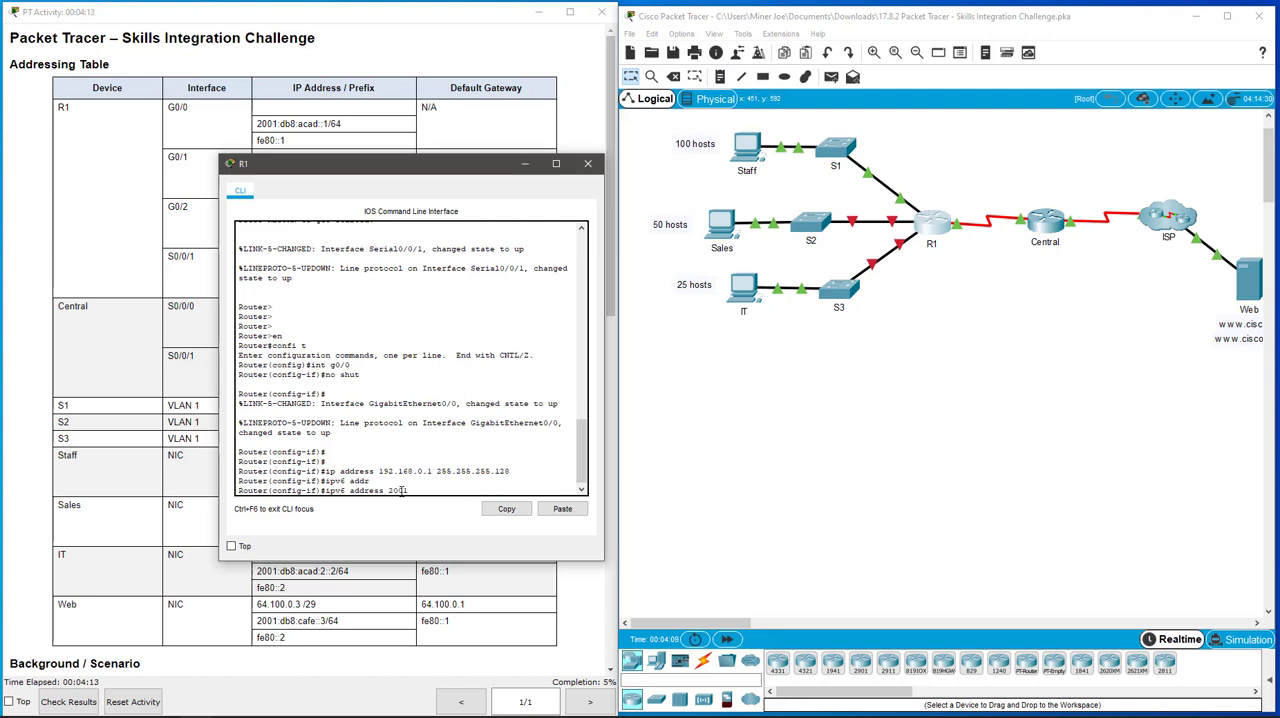
{"action": "type", "text": "01:db8:acad::1/64"}
{"action": "key", "text": "Return"}
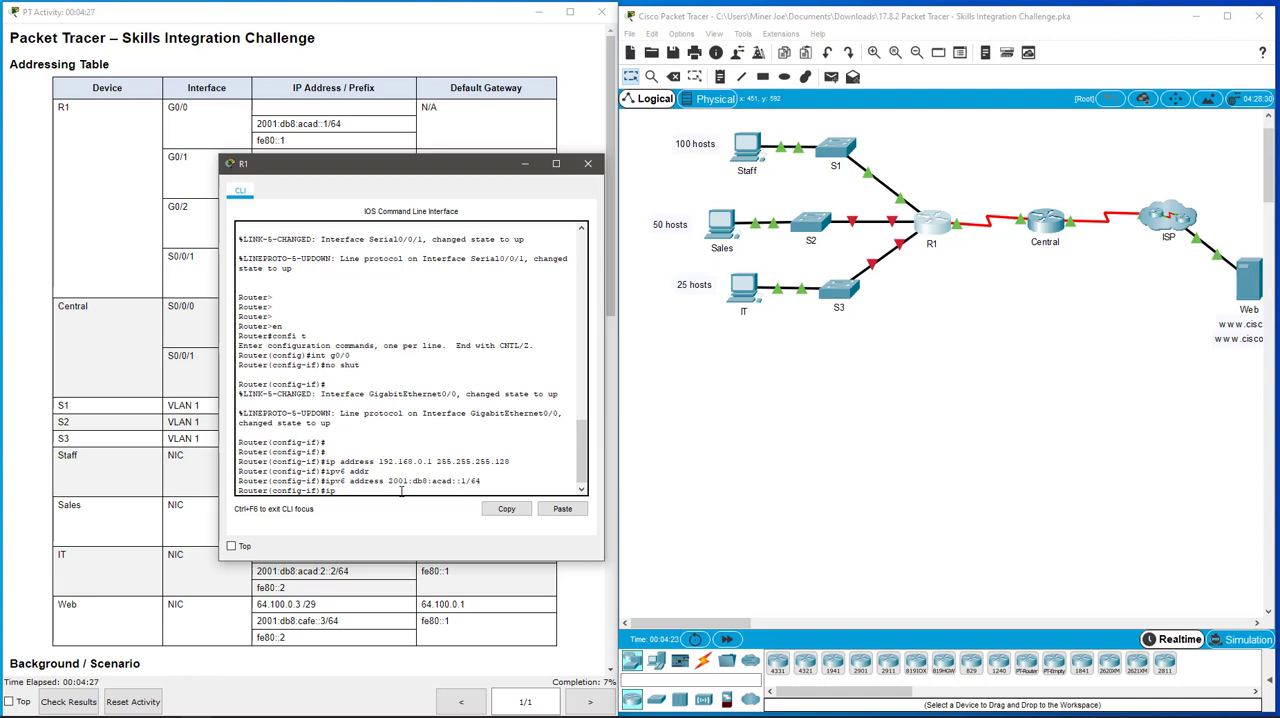
Step: Set fe80::1 as the IPv6 link-local address of R1's g0/0 interface
{"action": "type", "text": "ipv6 add"}
{"action": "key", "text": "Tab"}
{"action": "type", "text": "fe"}
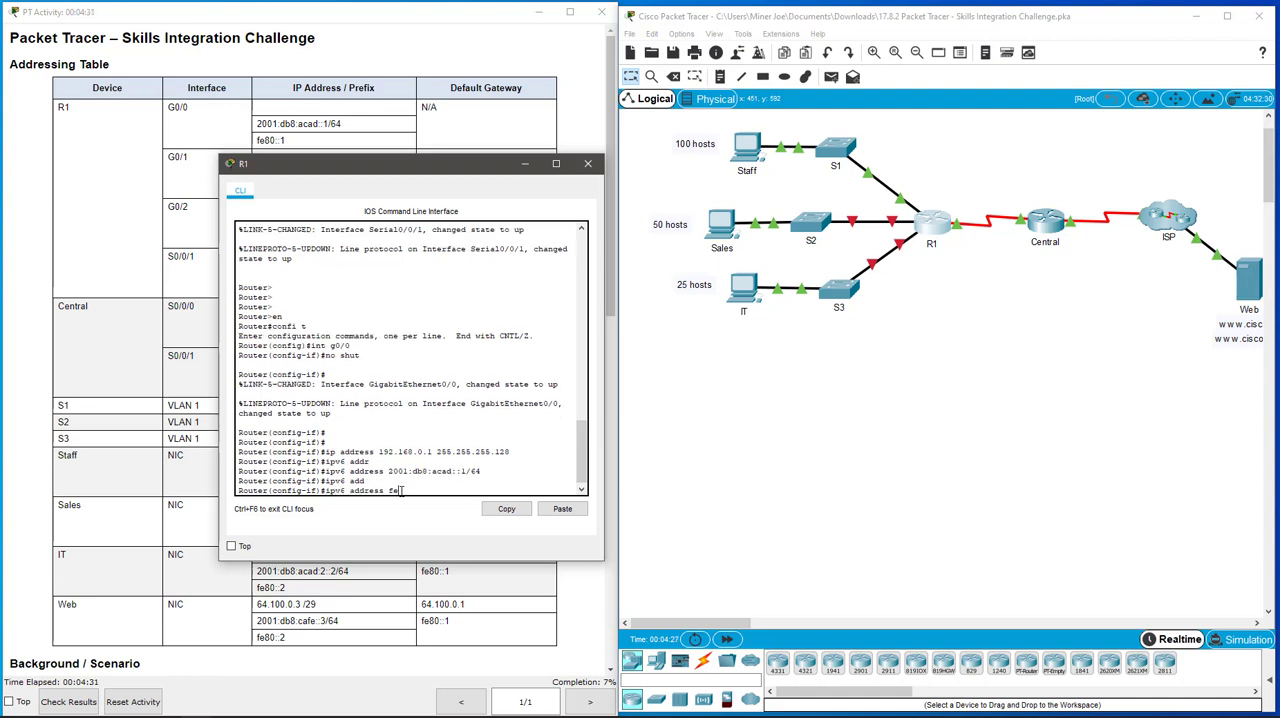
{"action": "type", "text": "80::1 li"}
{"action": "key", "text": "Tab"}
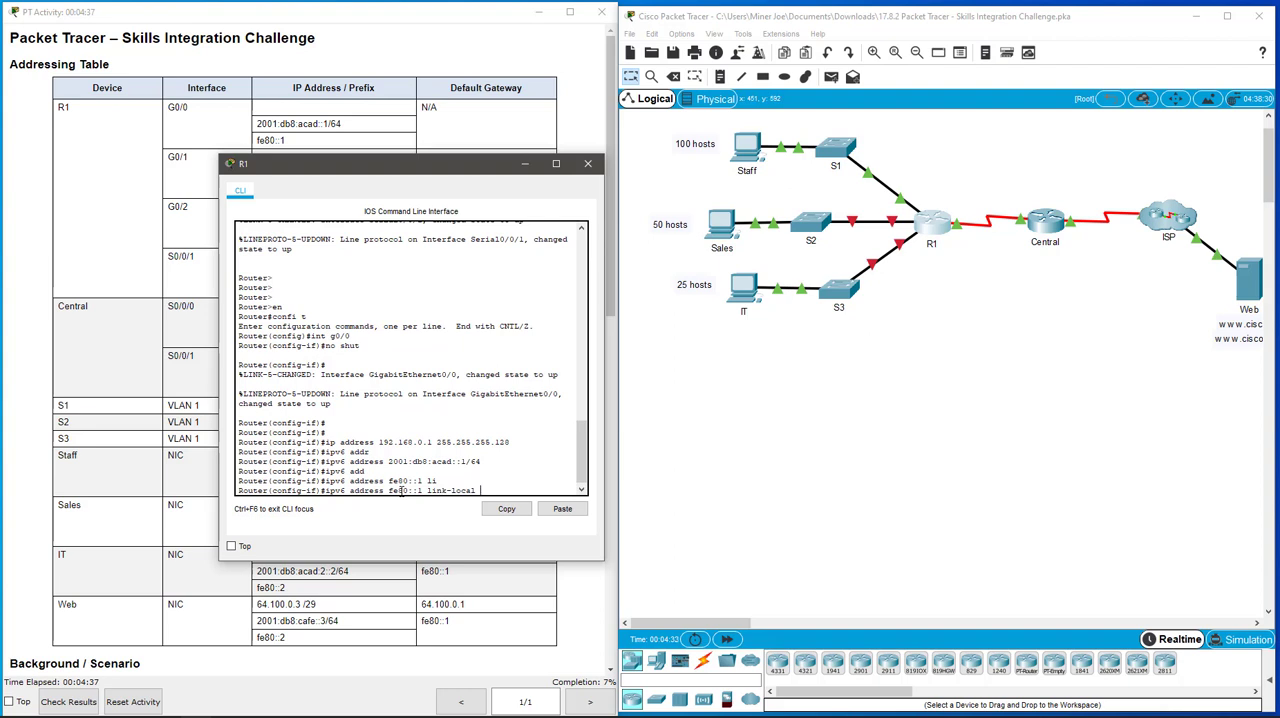
{"action": "key", "text": "Return"}
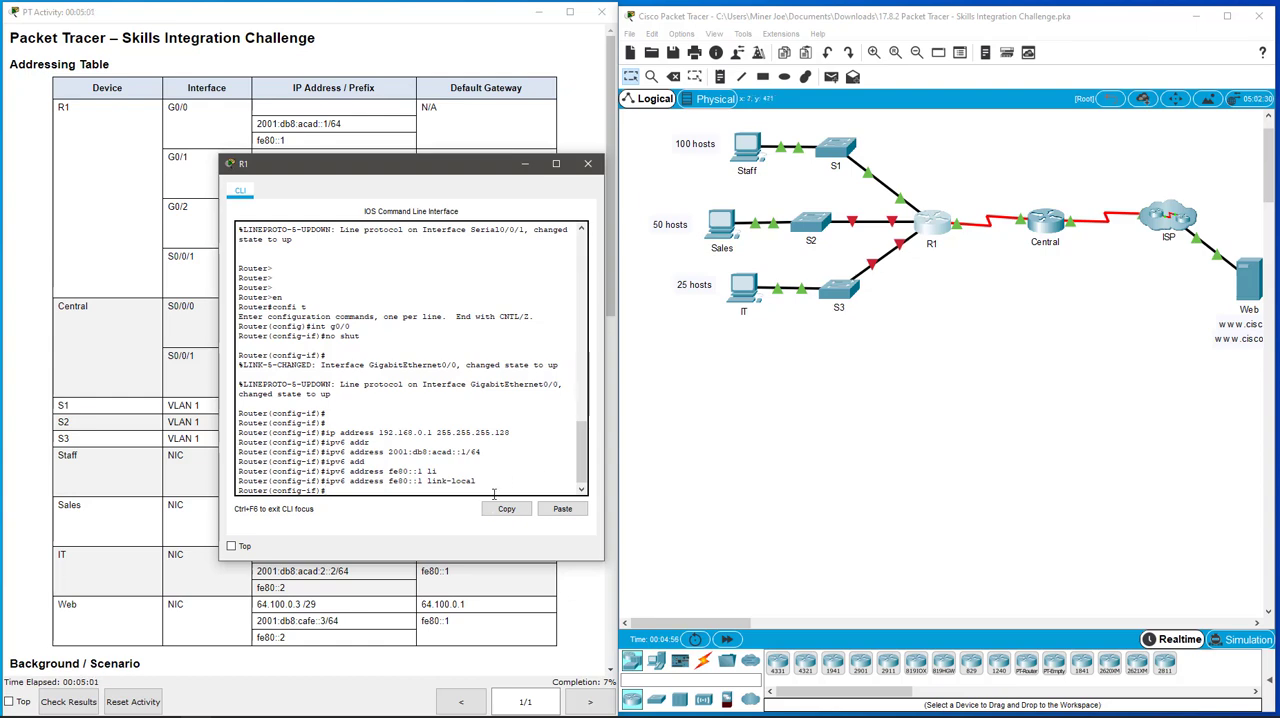
Step: Restore the topology and activity instruction windows and bring R1's command line back to the front
{"action": "left_click_drag", "start_coordinate": [441, 172], "coordinate": [387, 197]}
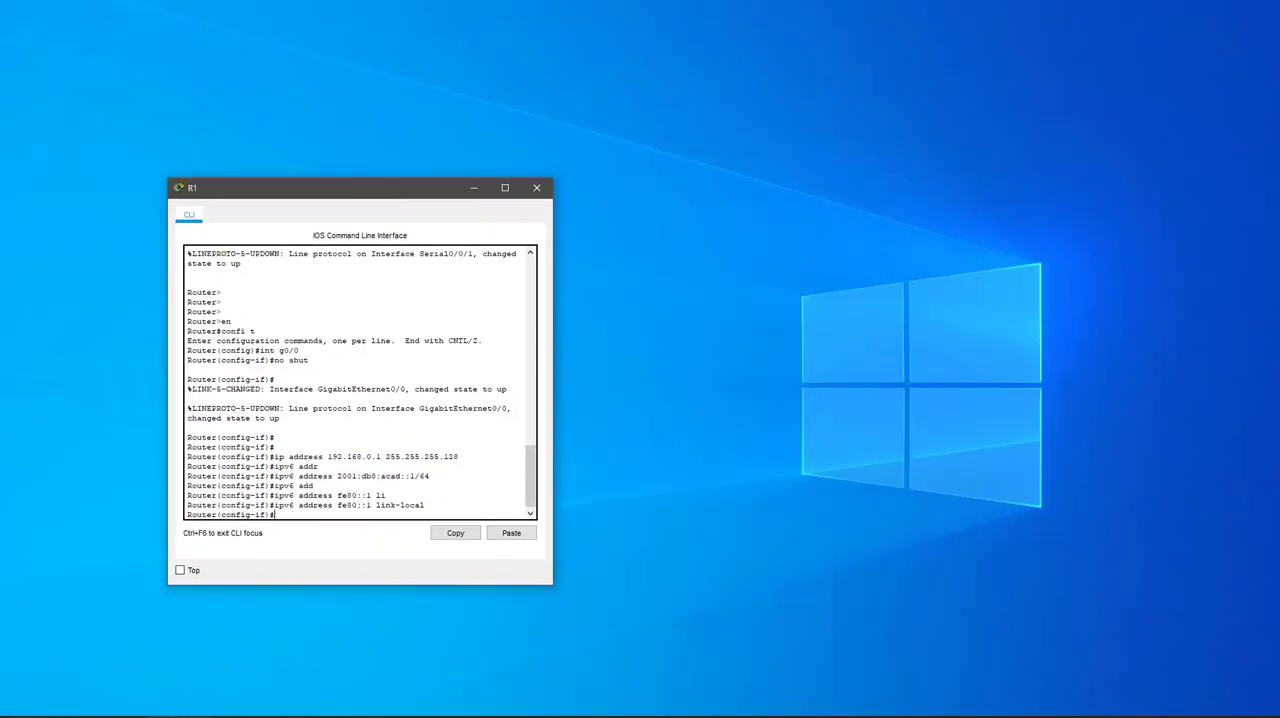
{"action": "left_click", "coordinate": [197, 717]}
{"action": "left_click", "coordinate": [284, 686]}
{"action": "left_click", "coordinate": [197, 717]}
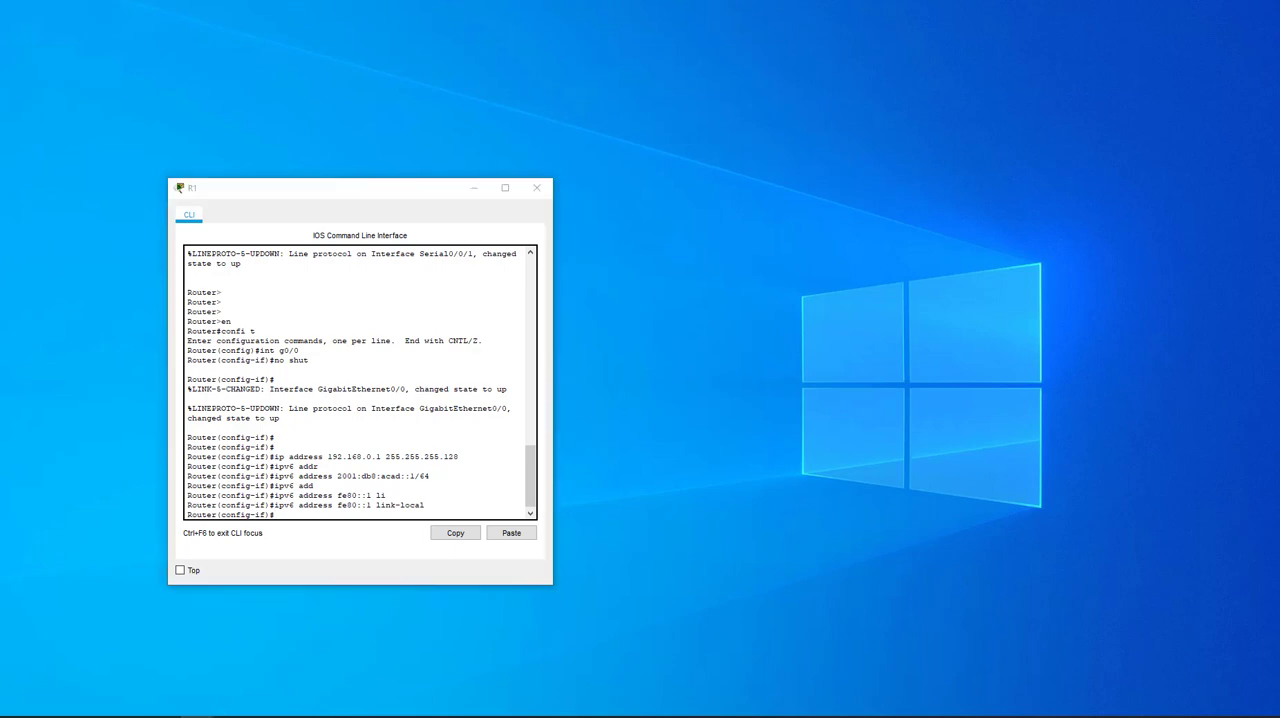
{"action": "left_click", "coordinate": [183, 700]}
{"action": "left_click", "coordinate": [183, 717]}
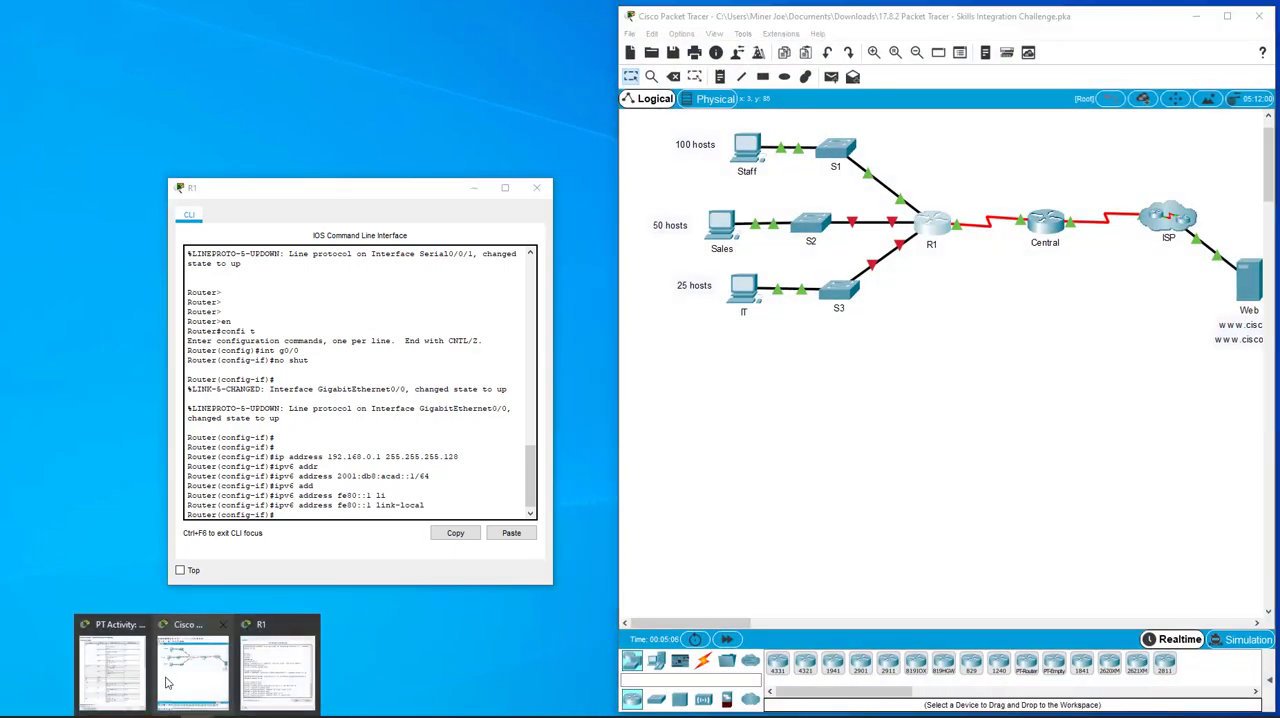
{"action": "left_click", "coordinate": [112, 670]}
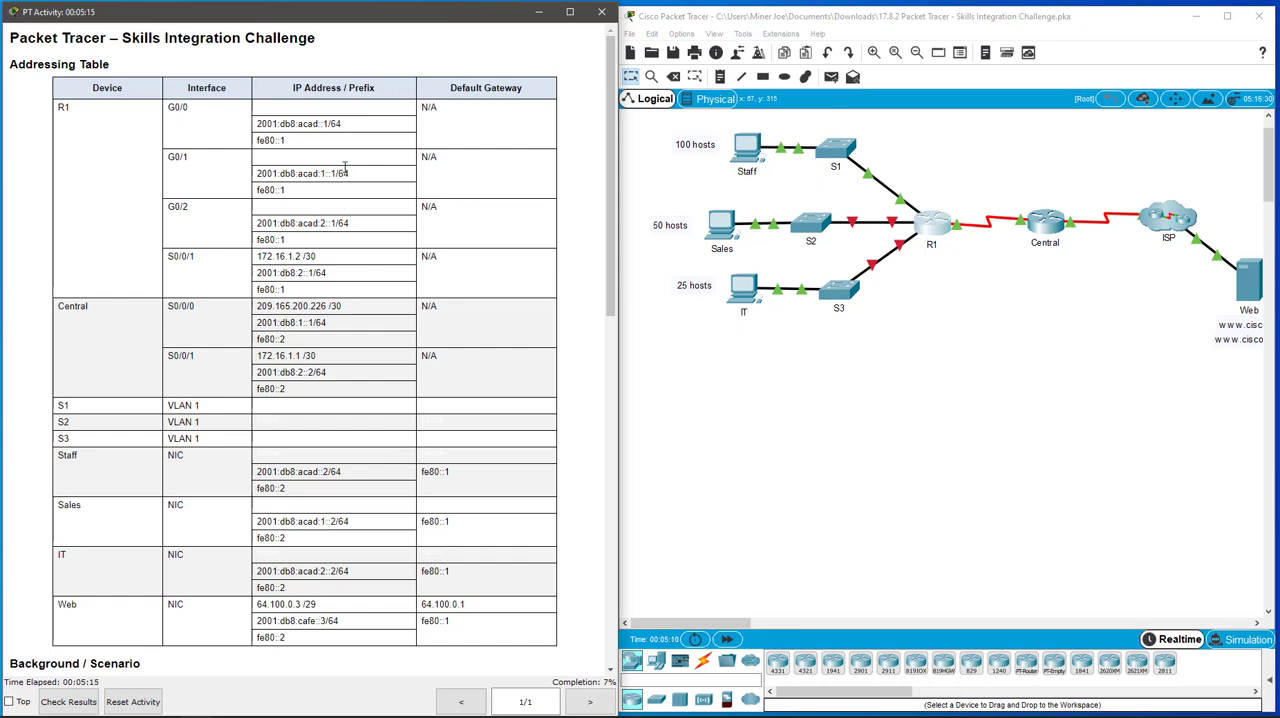
{"action": "left_click", "coordinate": [931, 224]}
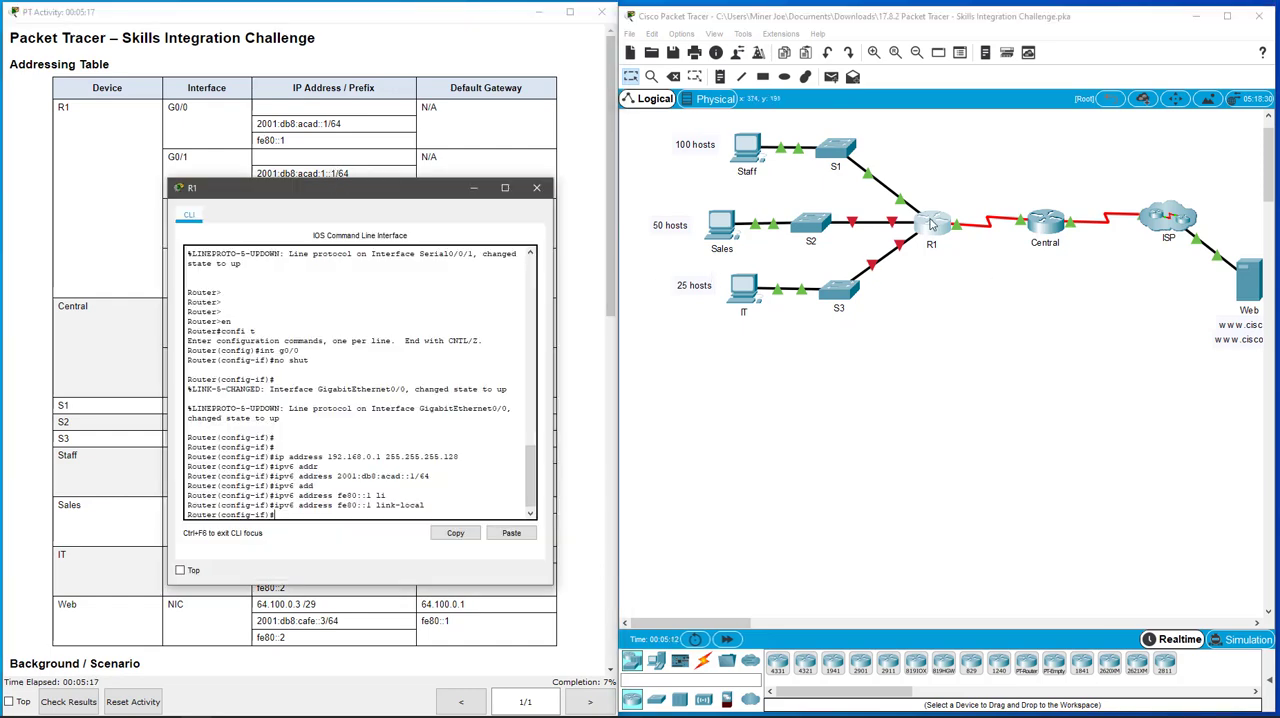
Step: Switch to interface g0/1 on R1 and enable it
{"action": "left_click_drag", "start_coordinate": [395, 187], "coordinate": [870, 258]}
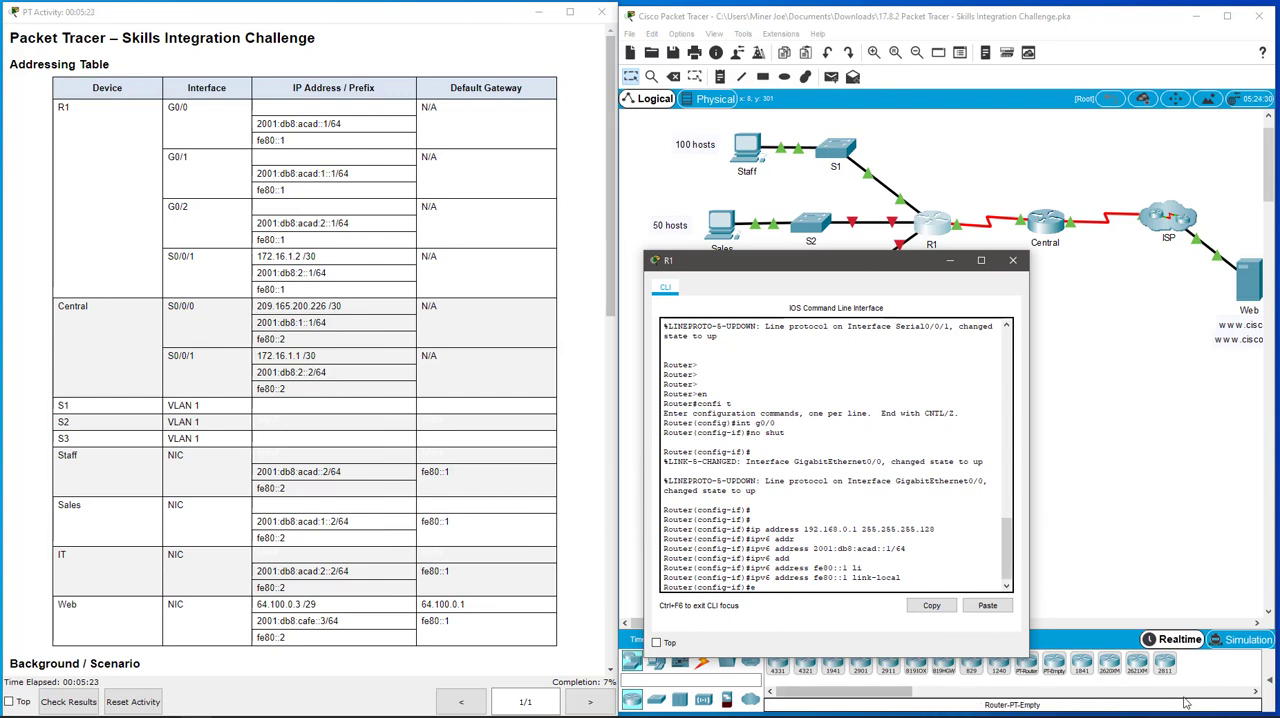
{"action": "key", "text": "BackSpace"}
{"action": "type", "text": "int g0/1"}
{"action": "key", "text": "Return"}
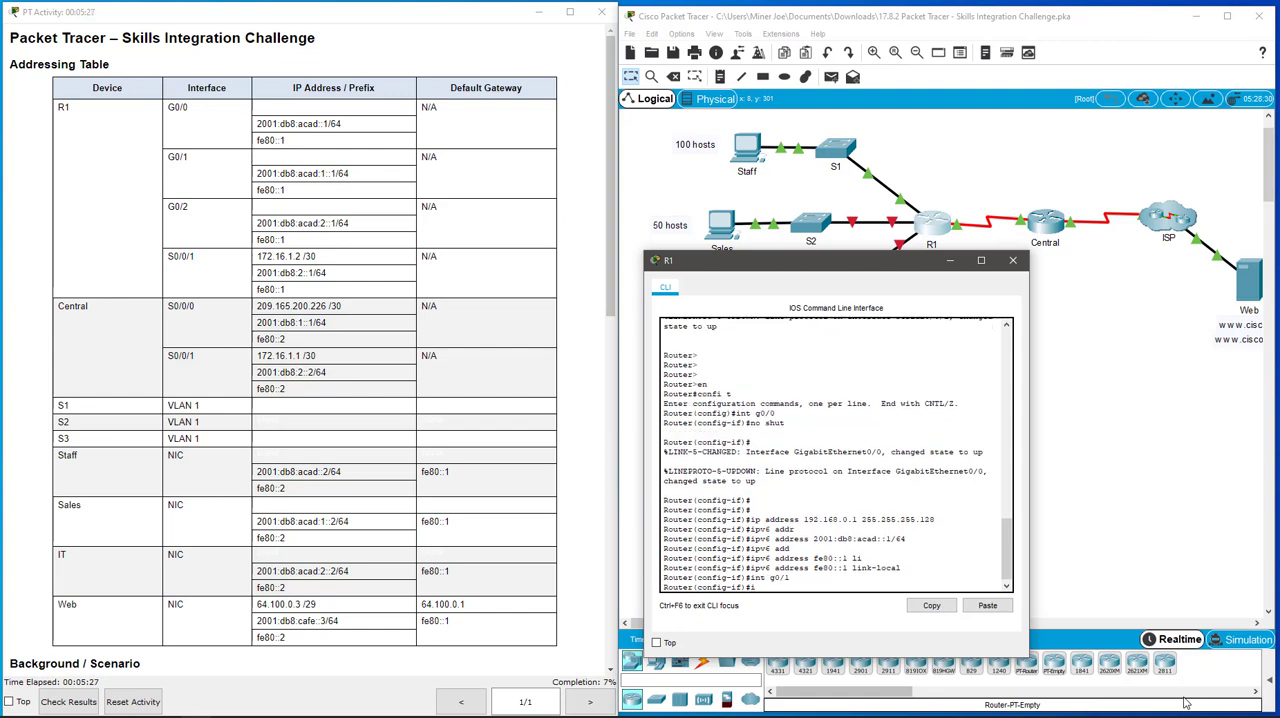
{"action": "type", "text": "no shut"}
{"action": "key", "text": "Return"}
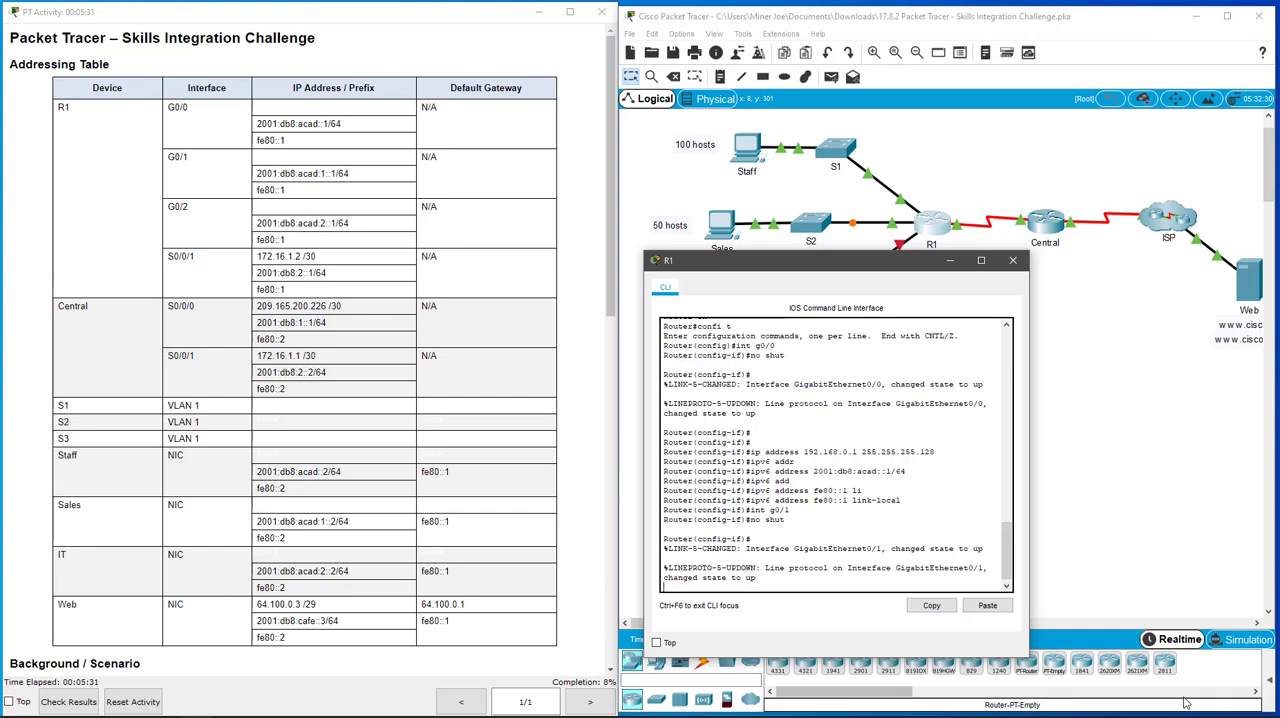
{"action": "key", "text": "Return"}
{"action": "key", "text": "Return"}
{"action": "key", "text": "Return"}
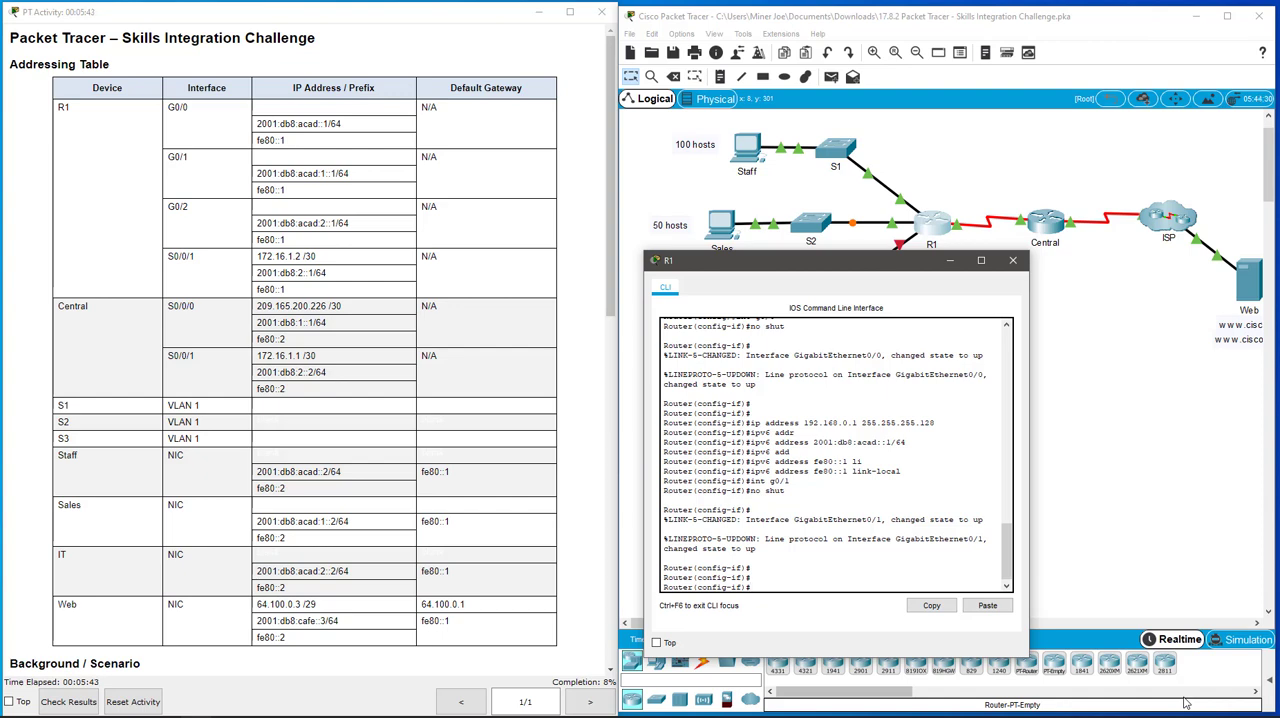
Step: Assign IPv4 address 192.168.0.129 with mask 255.255.255.192 to R1's g0/1 interface
{"action": "type", "text": "ad"}
{"action": "key", "text": "Tab"}
{"action": "type", "text": "192.1"}
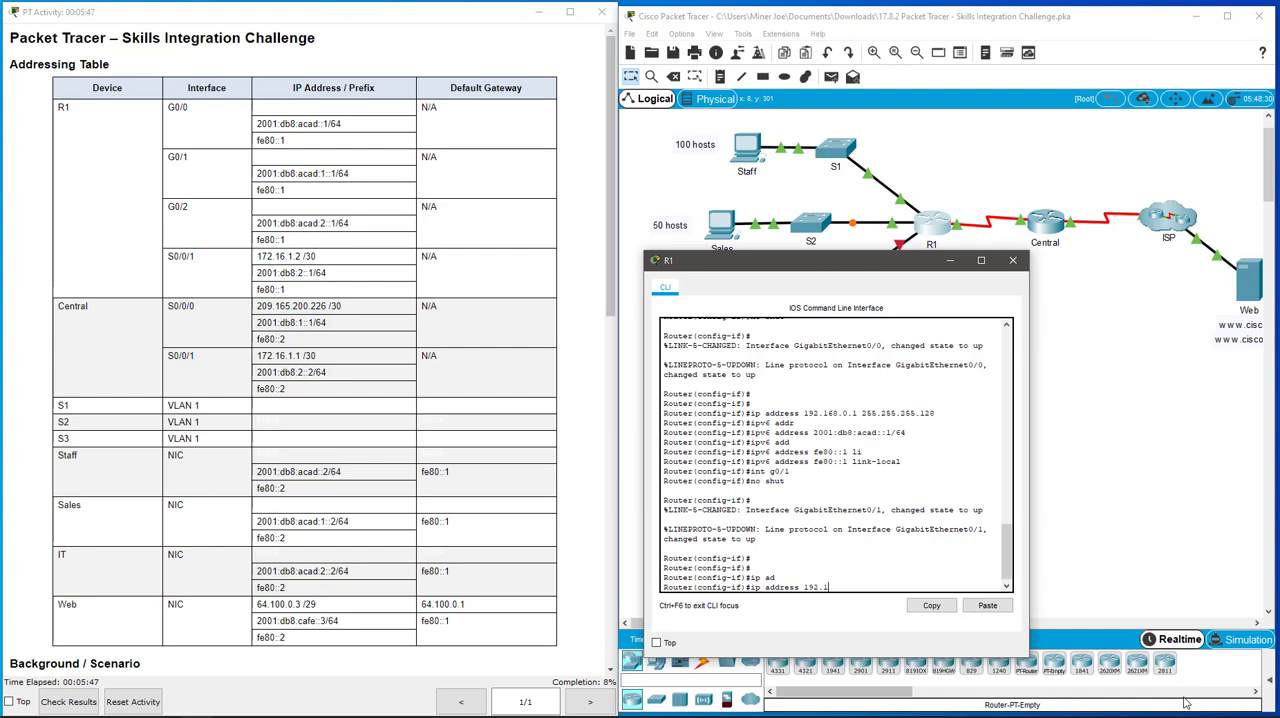
{"action": "type", "text": "68.0.129 255.255.255.192"}
{"action": "key", "text": "Return"}
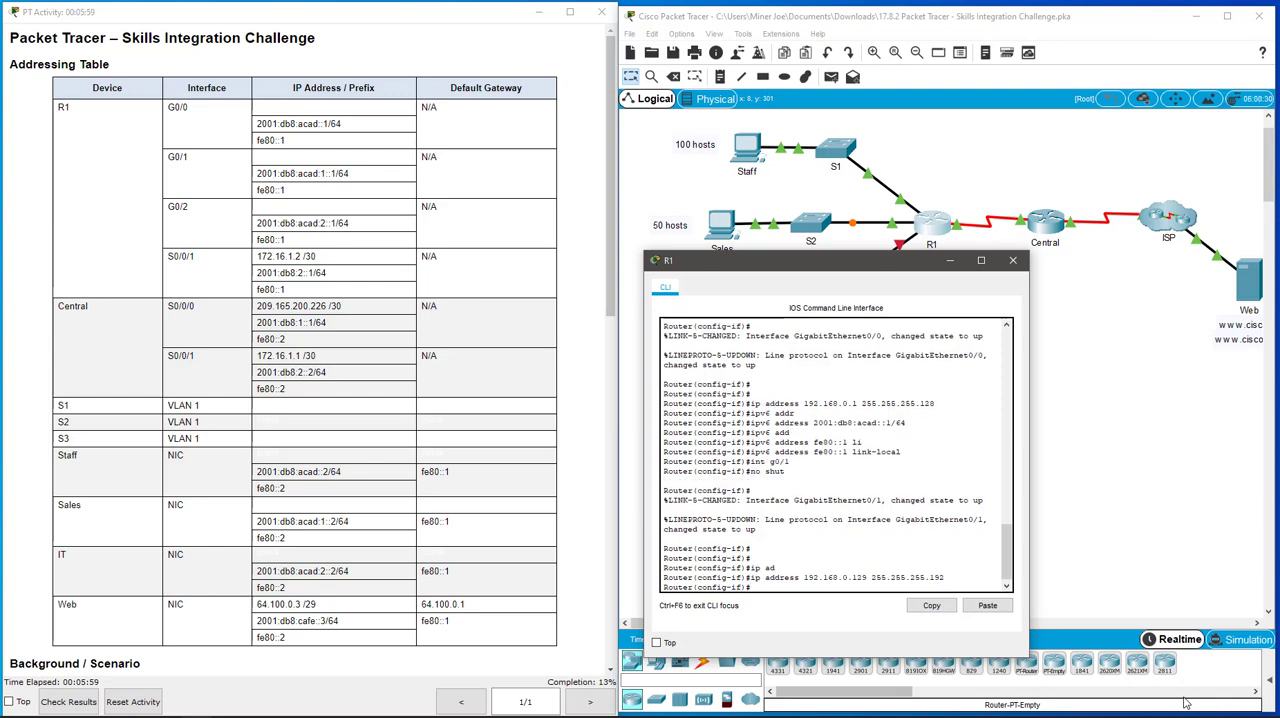
Step: Assign IPv6 address 2001:db8:acad:1::1/64 to R1's g0/1 interface
{"action": "type", "text": "ipv6 add"}
{"action": "key", "text": "Tab"}
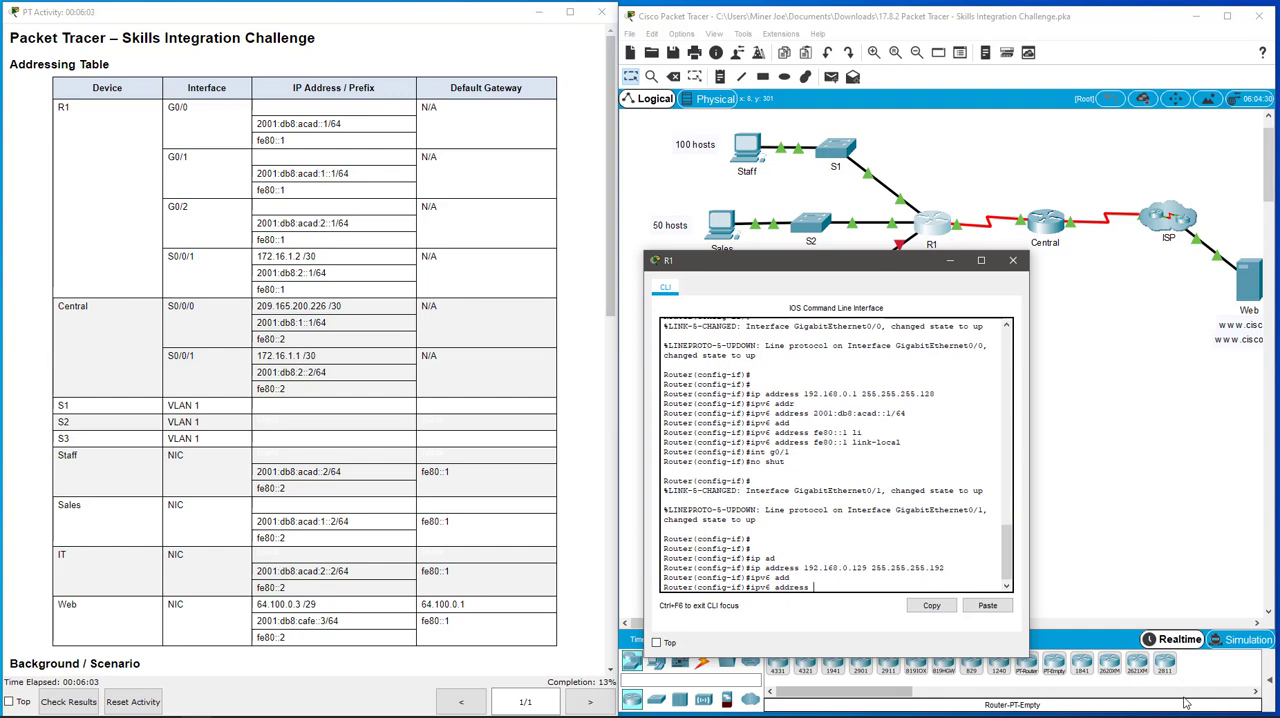
{"action": "left_click_drag", "start_coordinate": [791, 268], "coordinate": [339, 214]}
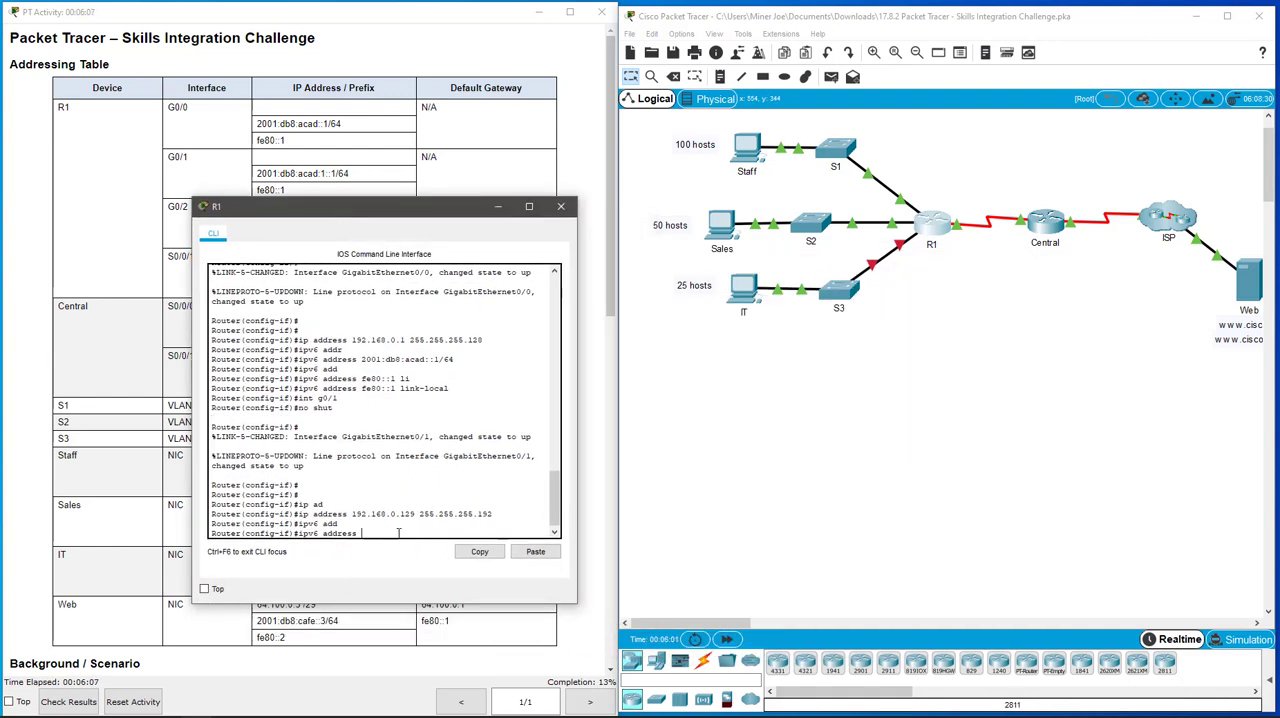
{"action": "type", "text": "2001:db8:acad:1::1/64"}
{"action": "key", "text": "Return"}
Step: Assign IPv6 link-local address fe80::1 to R1's g0/1 interface
{"action": "type", "text": "ipv6"}
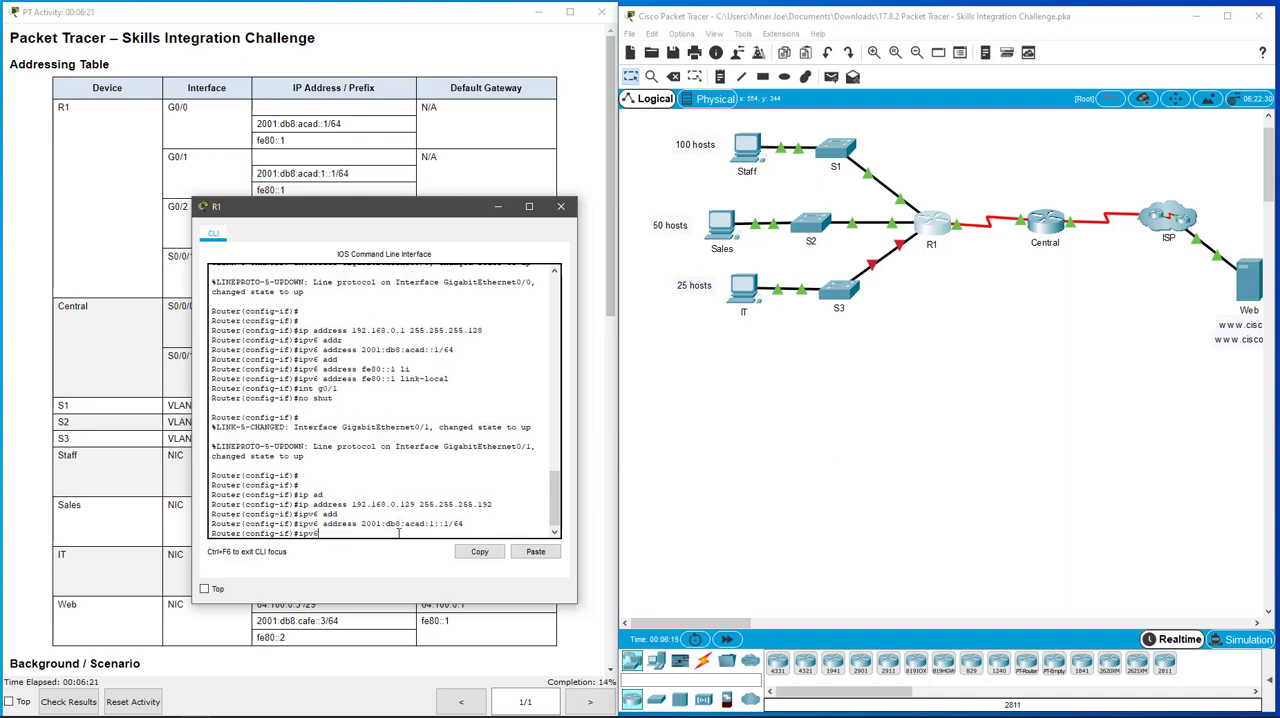
{"action": "type", "text": " add"}
{"action": "key", "text": "Tab"}
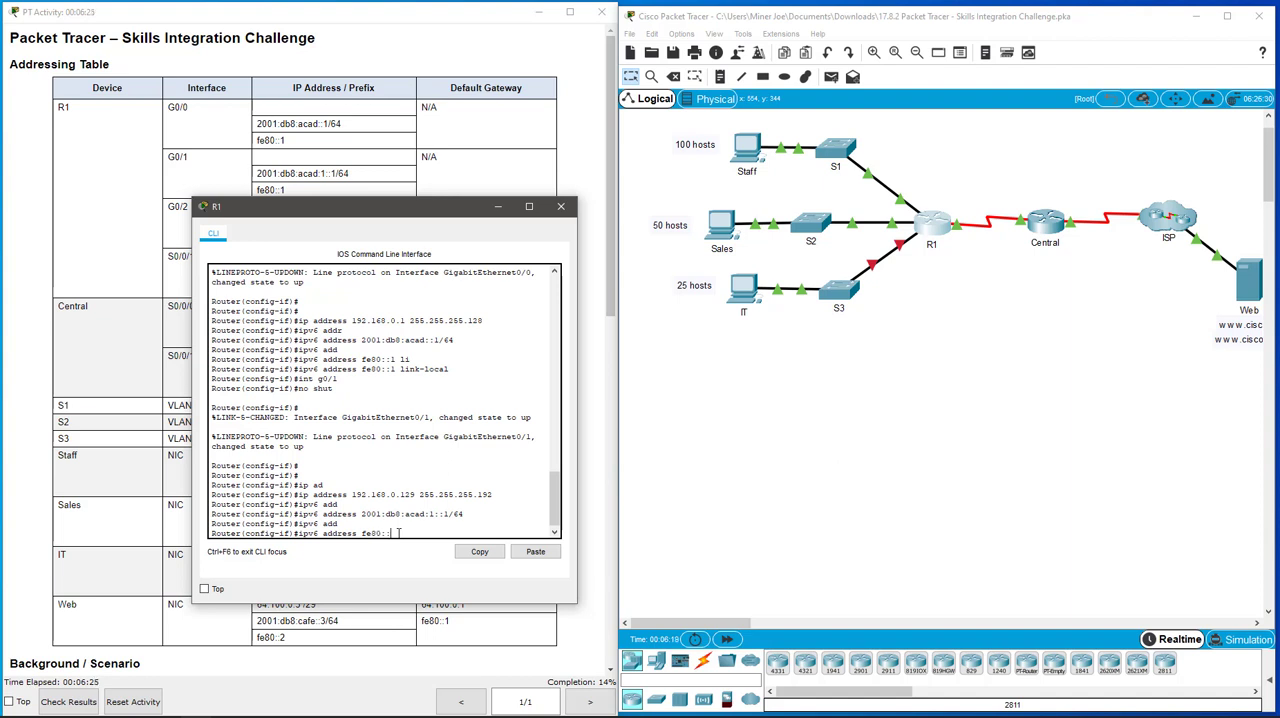
{"action": "type", "text": "fe80::1 l"}
{"action": "key", "text": "Return"}
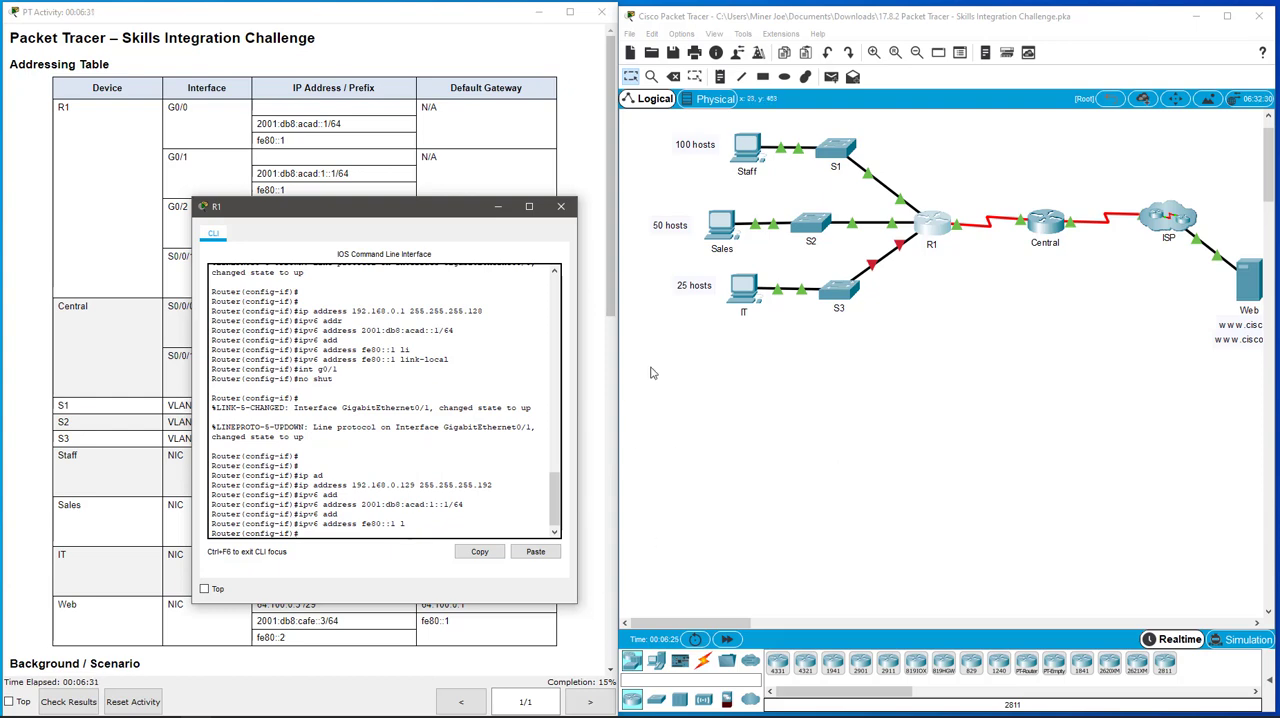
Step: Move R1's console window to uncover the G0/2 addresses in the table and enter interface g0/2 configuration
{"action": "left_click_drag", "start_coordinate": [438, 218], "coordinate": [437, 272]}
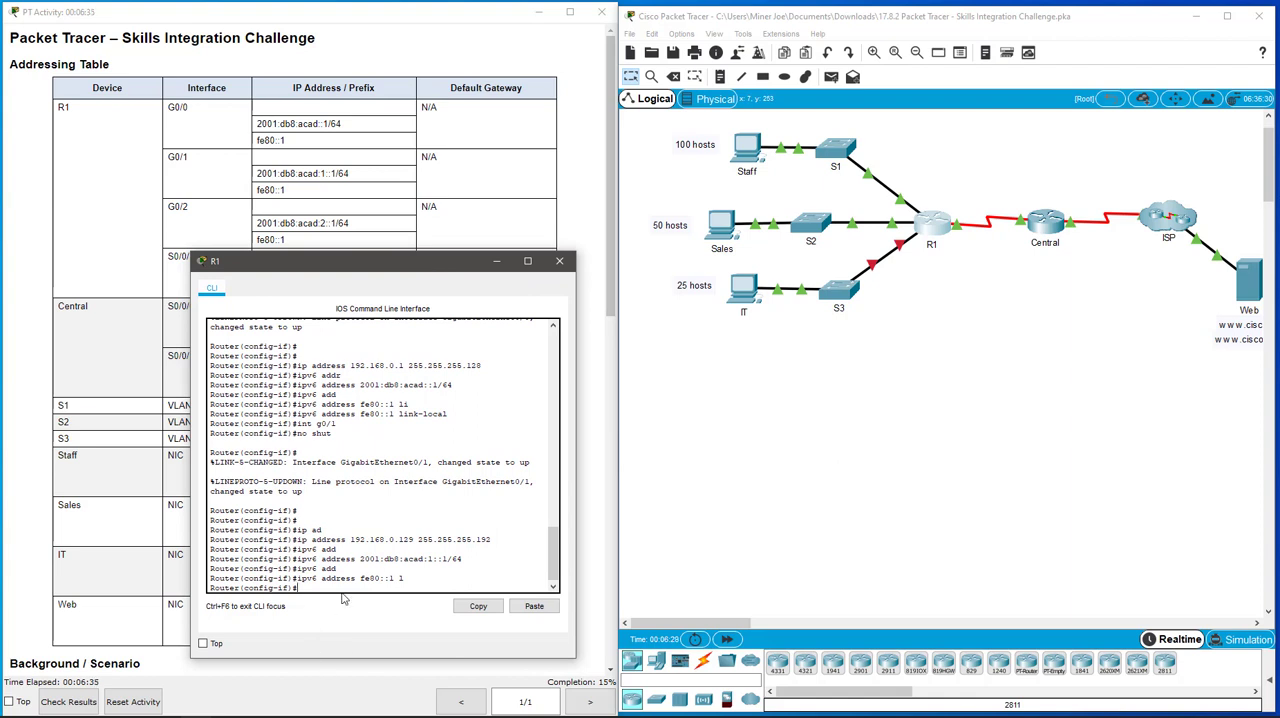
{"action": "type", "text": "int g0/2"}
{"action": "key", "text": "Return"}
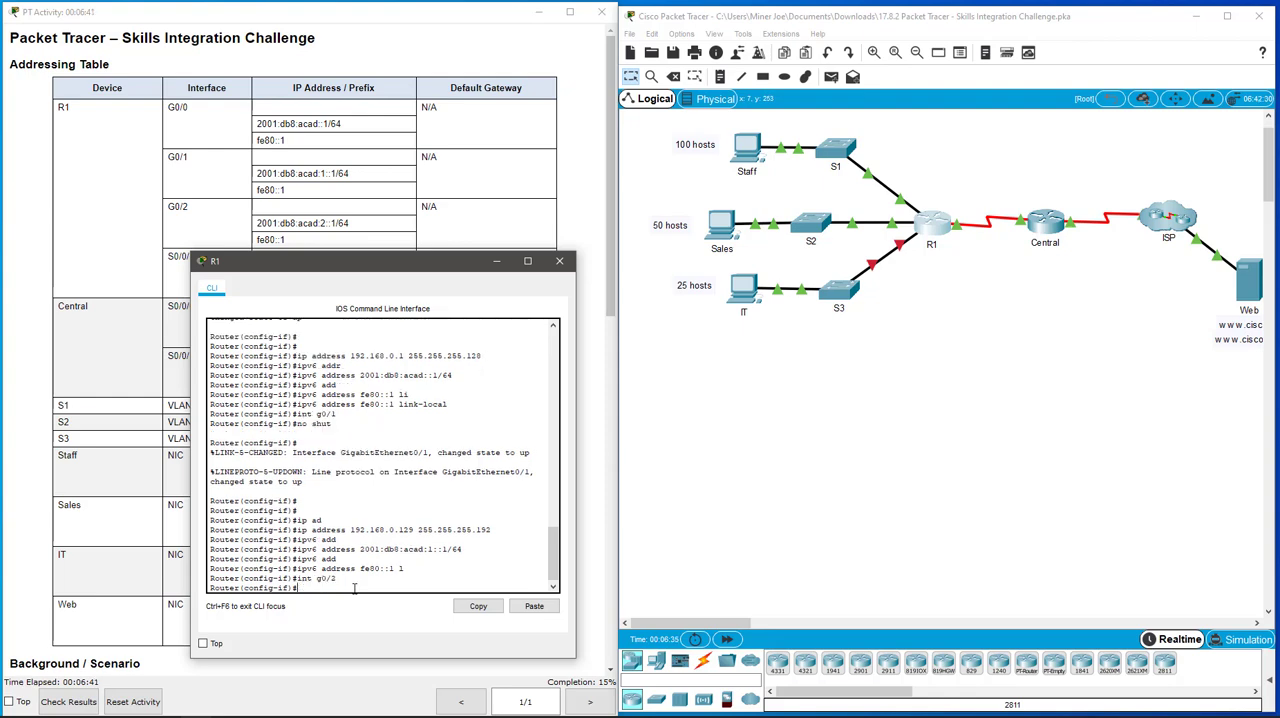
Step: Assign IPv4 address 192.168.0.193 with mask 255.255.255.224 to R1's g0/2 interface
{"action": "type", "text": "ip add"}
{"action": "key", "text": "Tab"}
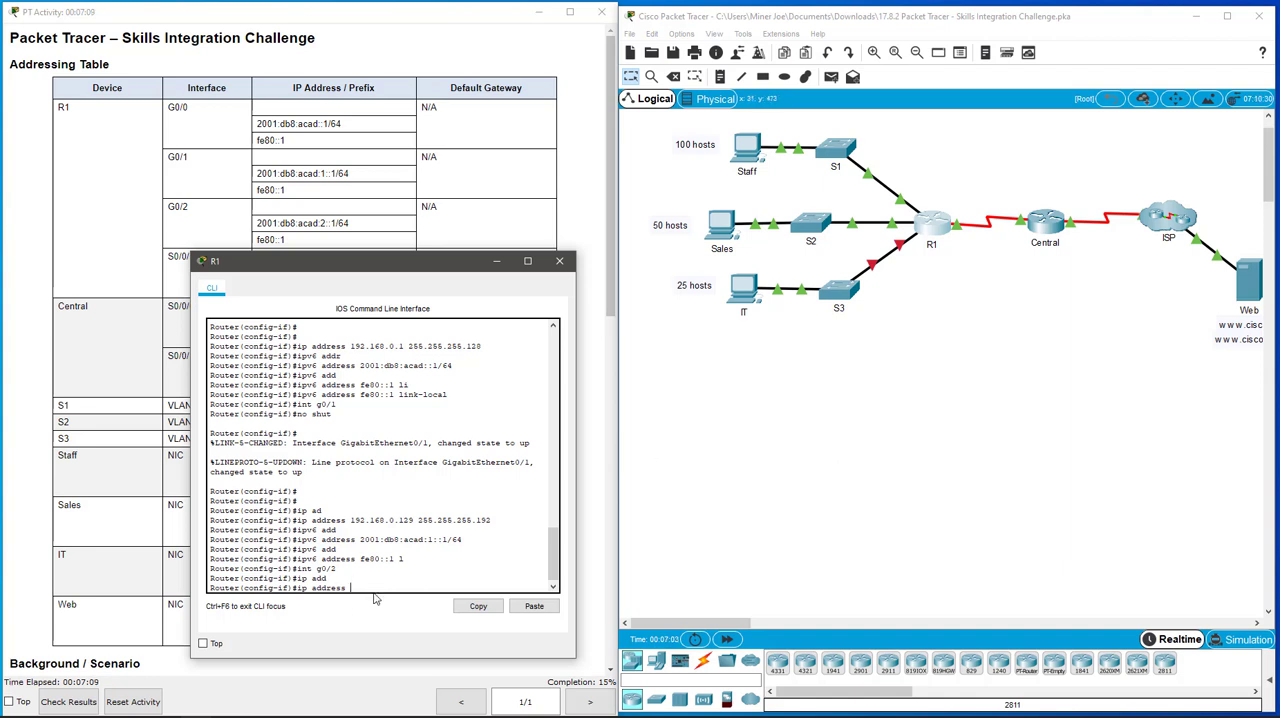
{"action": "type", "text": "192.168.0.193 255.255.255.224"}
{"action": "key", "text": "Return"}
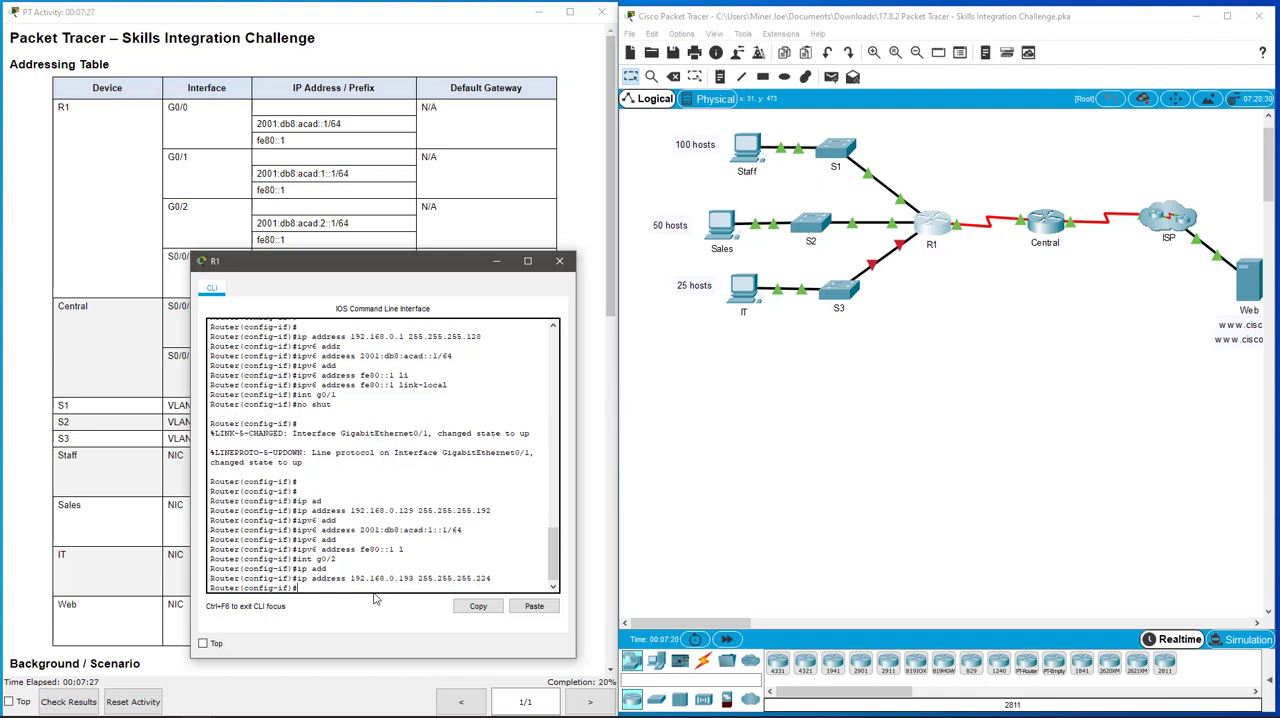
Step: Assign IPv6 address 2001:db8:acad:2::1/64 to R1's g0/2 interface
{"action": "type", "text": "ip v6 add"}
{"action": "key", "text": "Tab"}
{"action": "key", "text": "Tab"}
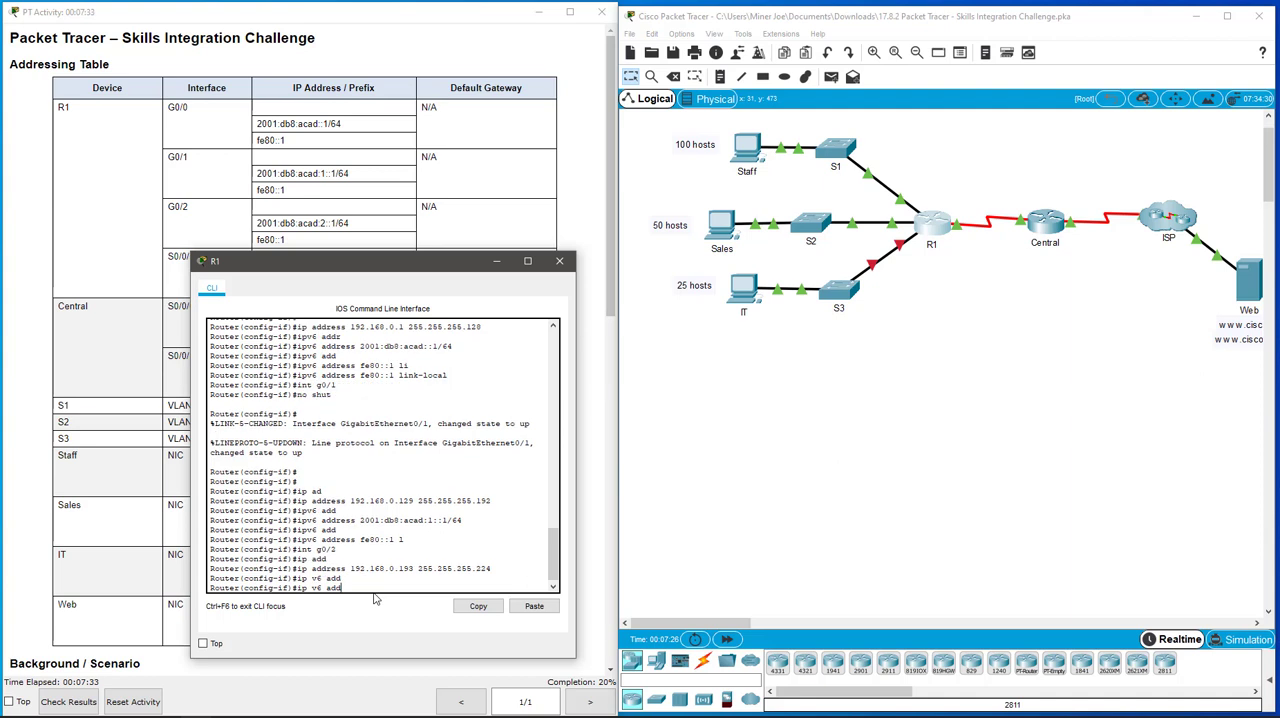
{"action": "key", "text": "BackSpace"}
{"action": "key", "text": "BackSpace"}
{"action": "key", "text": "BackSpace"}
{"action": "key", "text": "BackSpace"}
{"action": "key", "text": "BackSpace"}
{"action": "key", "text": "BackSpace"}
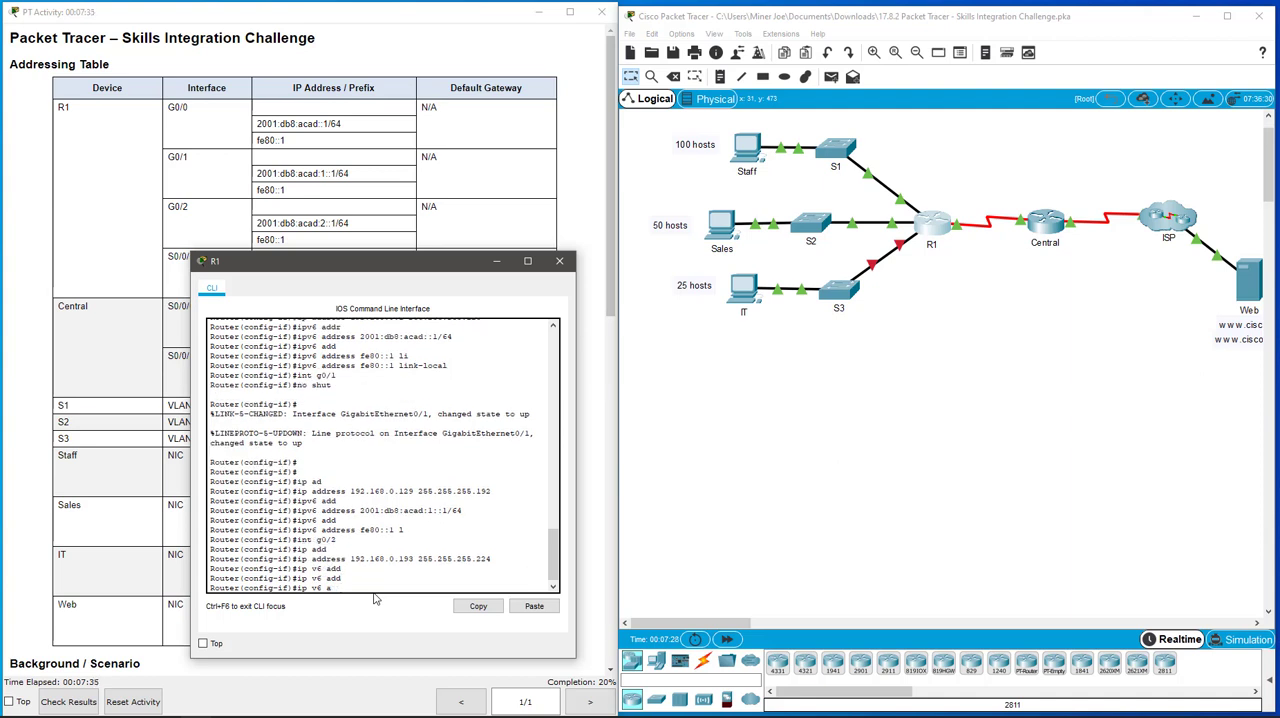
{"action": "type", "text": "v6 add"}
{"action": "key", "text": "Tab"}
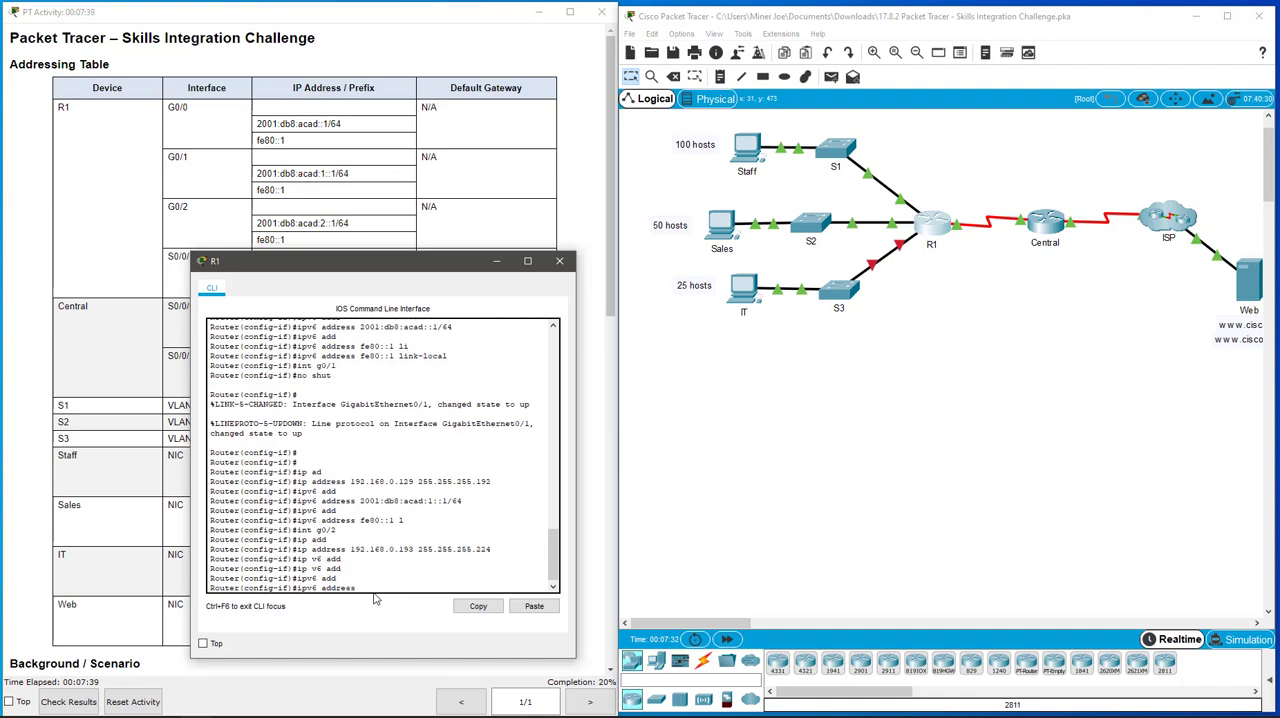
{"action": "type", "text": "2001:db8:acad:2::1/64"}
{"action": "key", "text": "Return"}
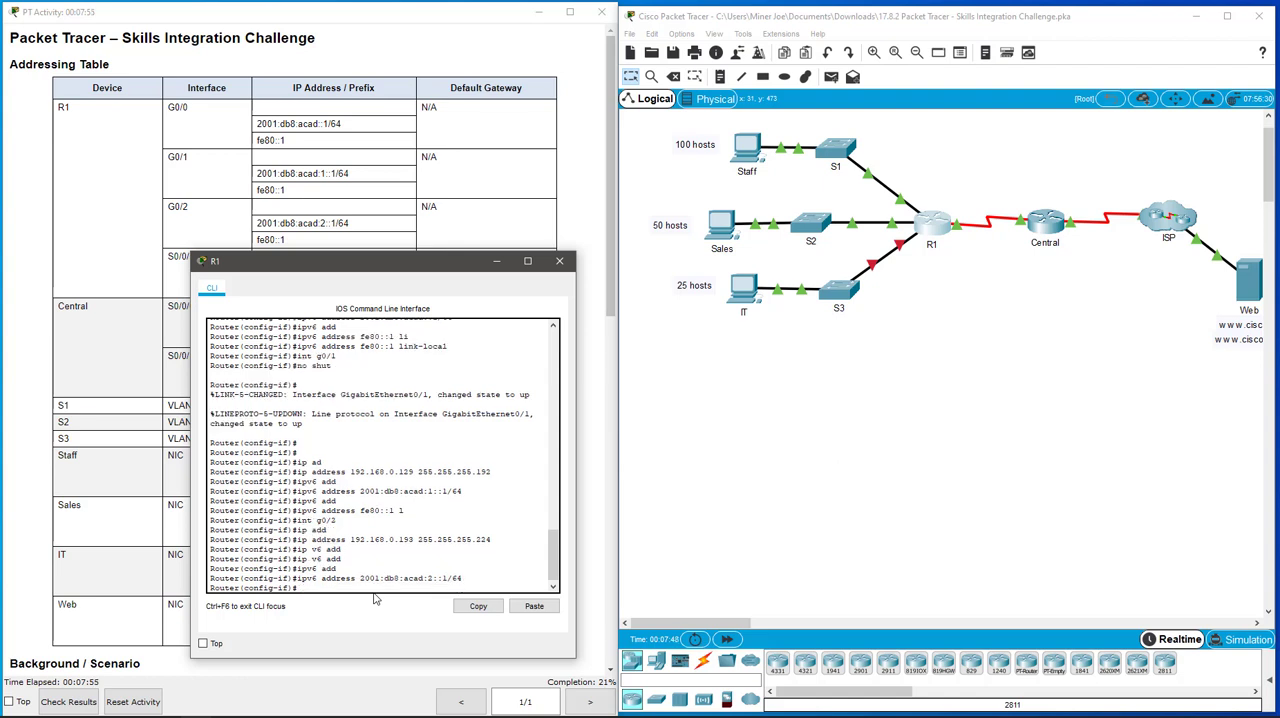
Step: Assign IPv6 link-local address fe80::1 to R1's g0/2 interface
{"action": "type", "text": "ipv6 a"}
{"action": "key", "text": "Tab"}
{"action": "type", "text": "d"}
{"action": "key", "text": "Tab"}
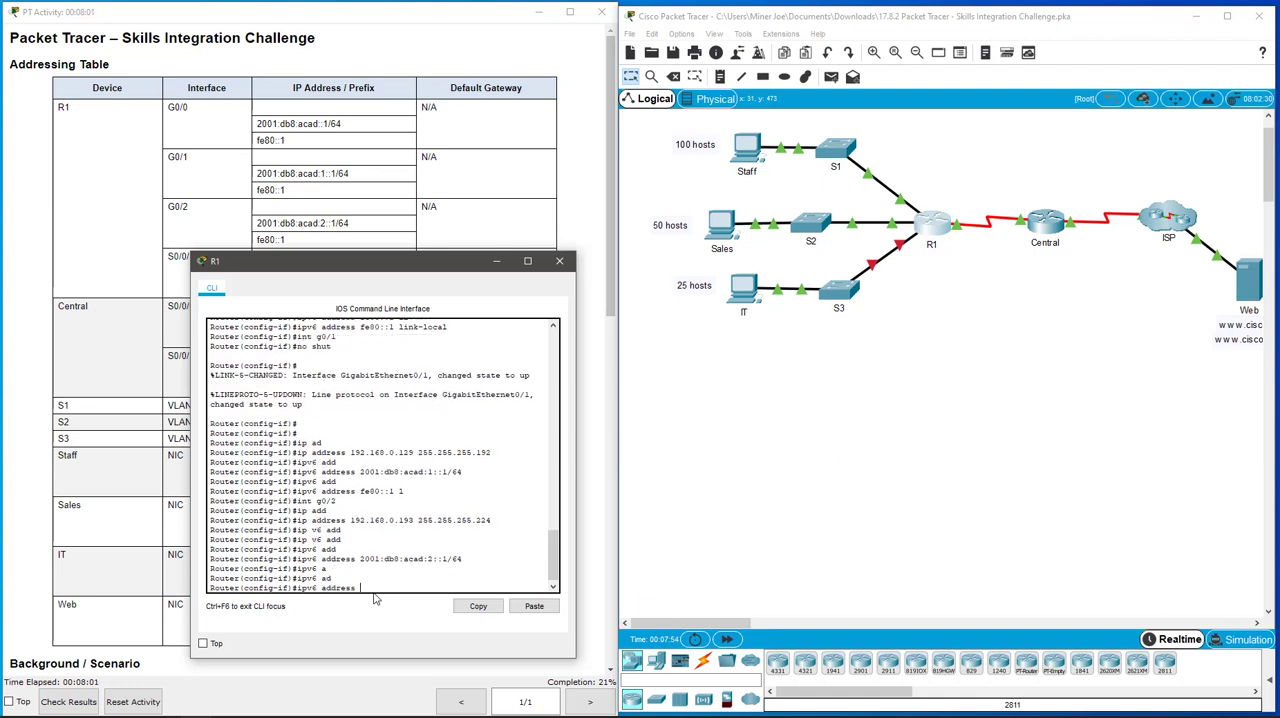
{"action": "type", "text": "fe80::1 lin"}
{"action": "key", "text": "Tab"}
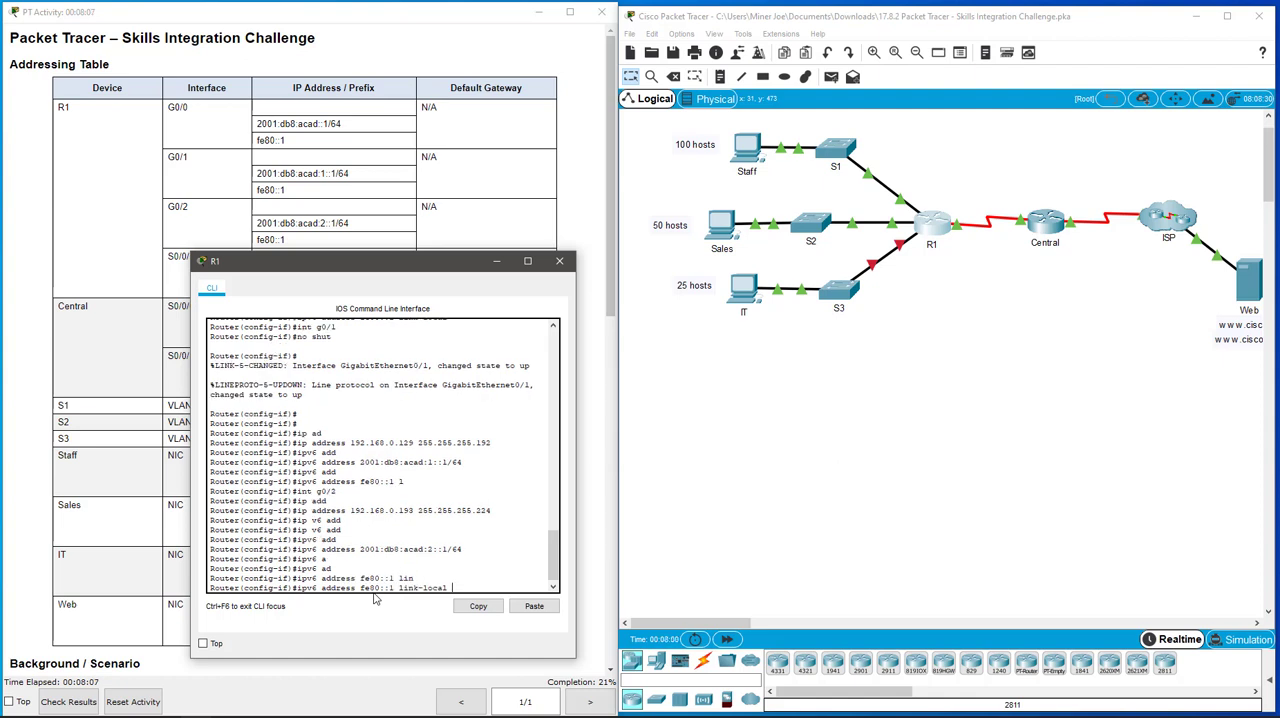
{"action": "key", "text": "Return"}
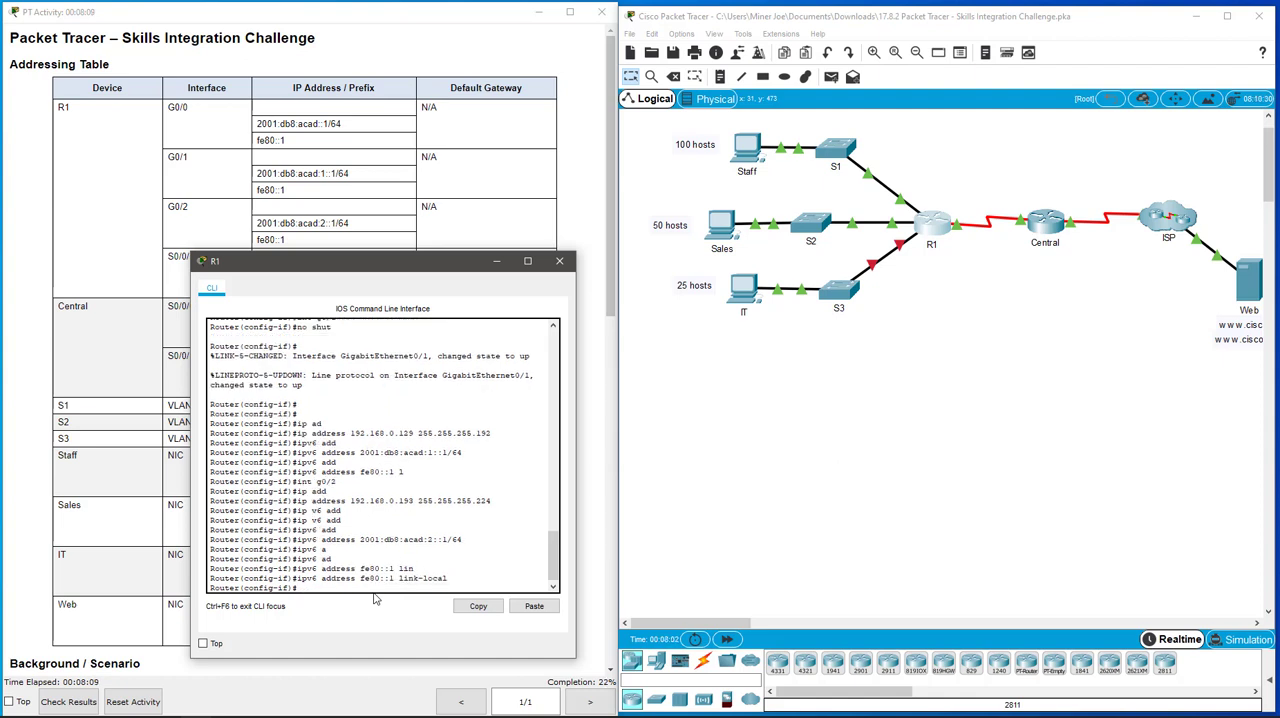
Step: Enable R1's g0/2 interface and return to global configuration mode
{"action": "type", "text": "exit"}
{"action": "key", "text": "BackSpace"}
{"action": "key", "text": "BackSpace"}
{"action": "key", "text": "BackSpace"}
{"action": "key", "text": "BackSpace"}
{"action": "type", "text": "no shut"}
{"action": "key", "text": "Return"}
{"action": "key", "text": "Return"}
{"action": "key", "text": "Return"}
{"action": "key", "text": "Return"}
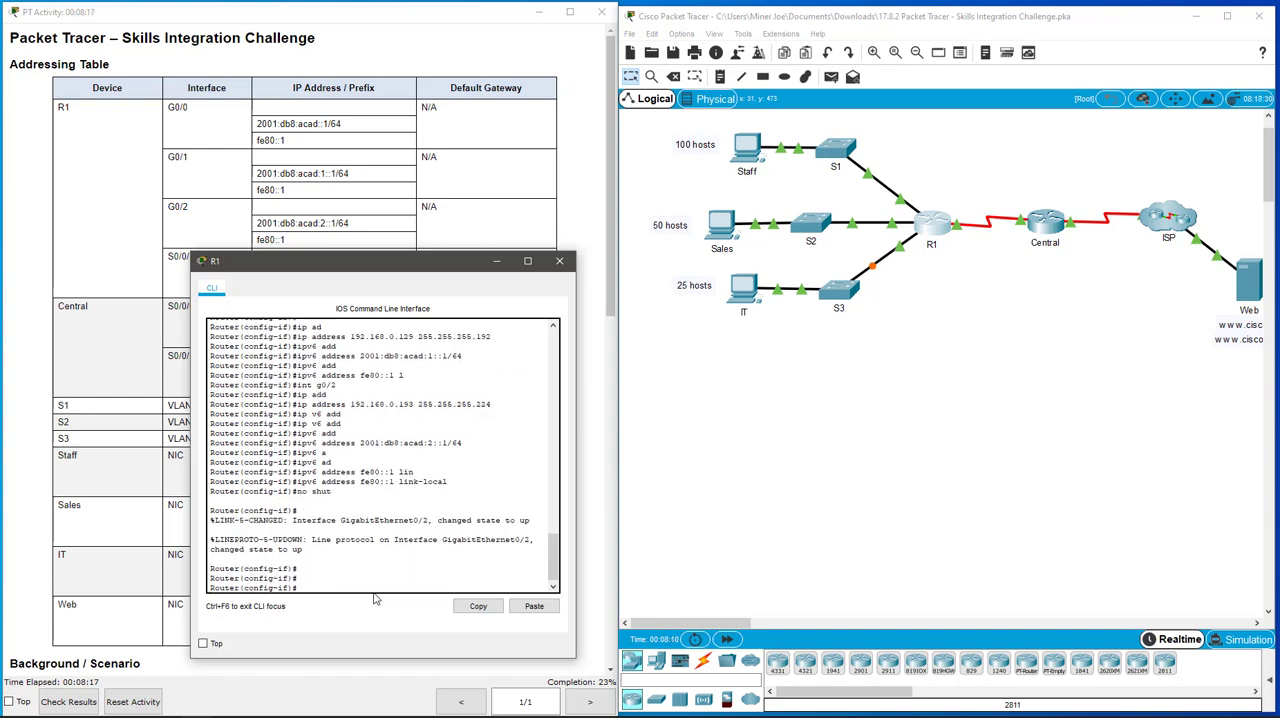
{"action": "type", "text": "exit"}
{"action": "key", "text": "Return"}
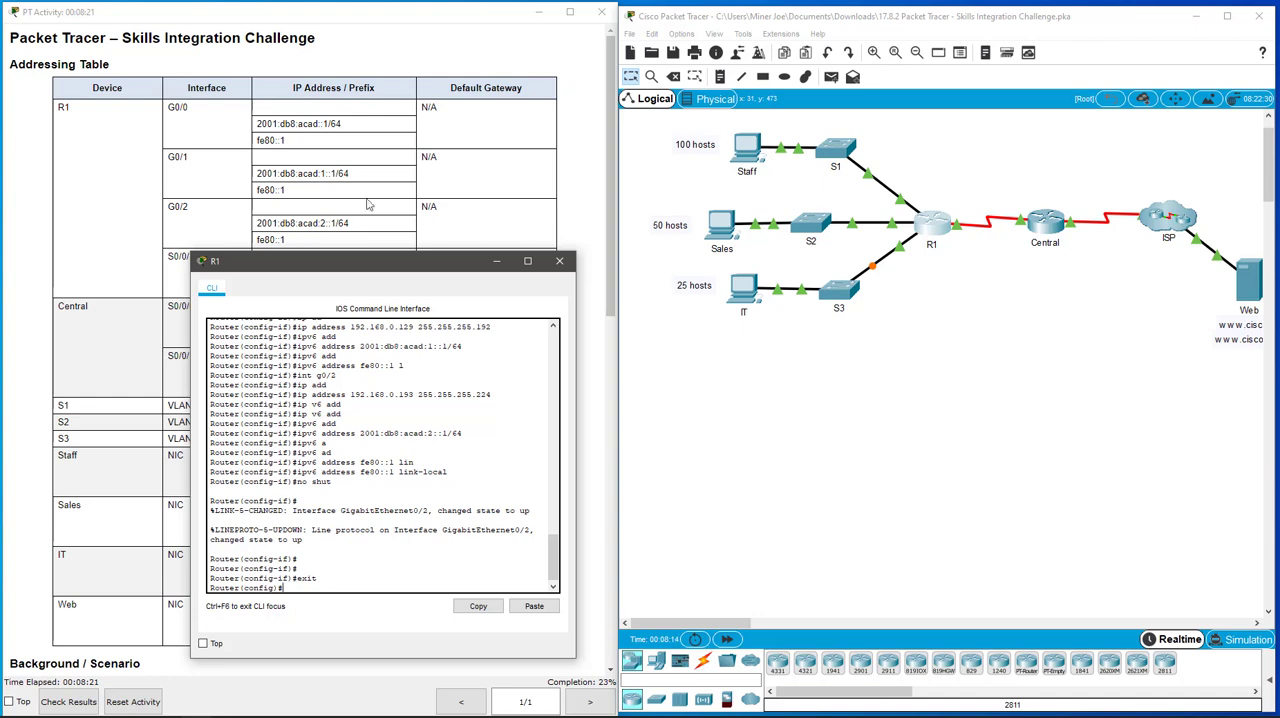
Step: Check the activity results and review the assessment items for R1's Gigabit Ethernet ports, then close the results
{"action": "left_click", "coordinate": [69, 702]}
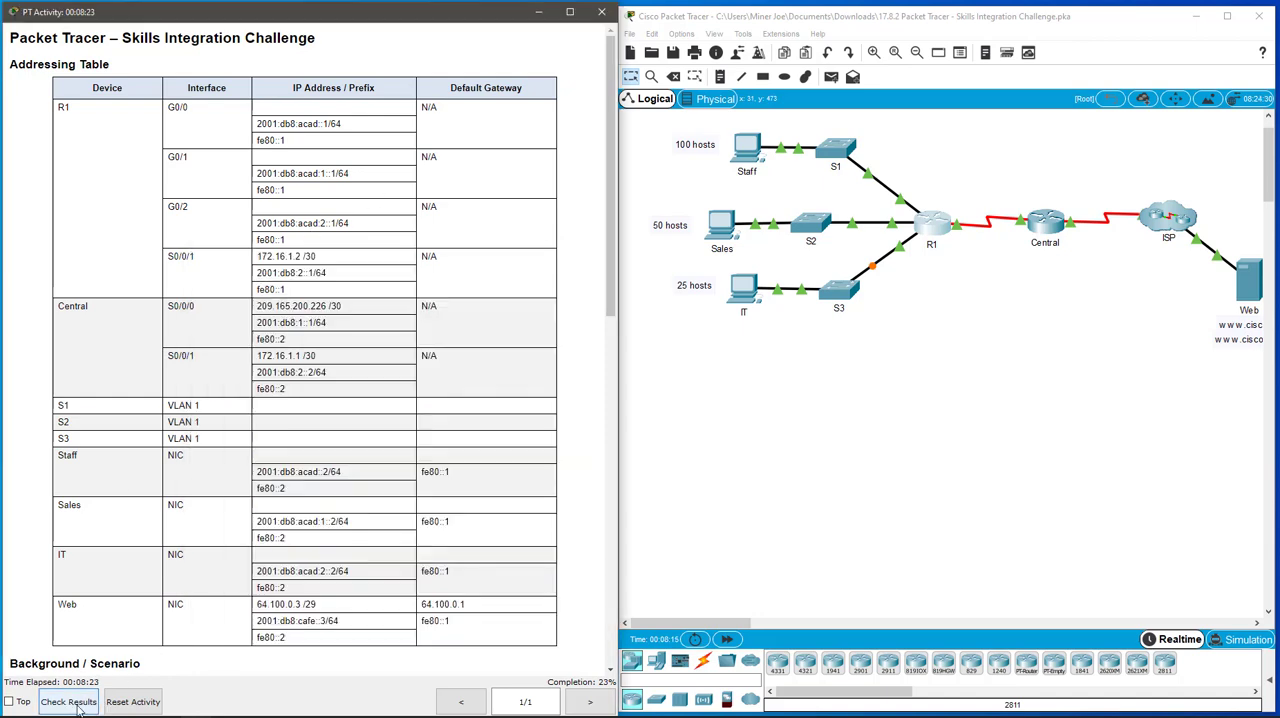
{"action": "left_click", "coordinate": [750, 114]}
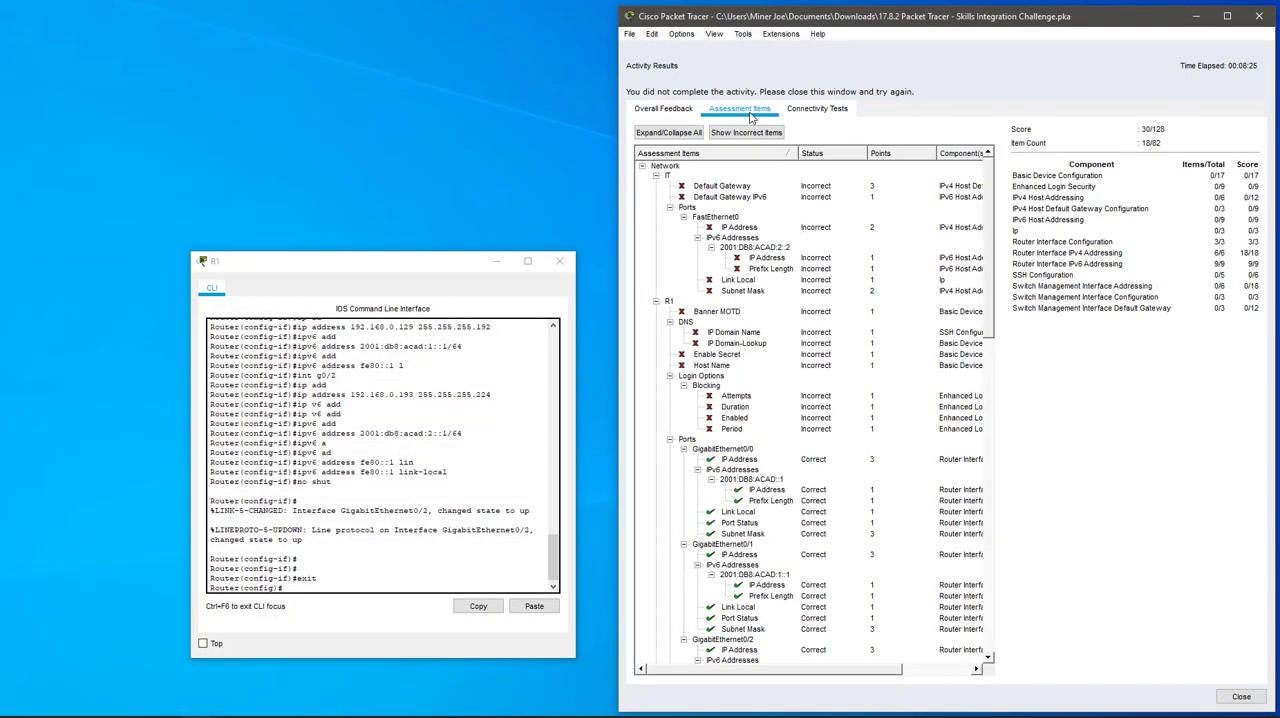
{"action": "scroll", "coordinate": [820, 368], "scroll_direction": "down", "scroll_amount": 5}
{"action": "scroll", "coordinate": [820, 368], "scroll_direction": "down", "scroll_amount": 2}
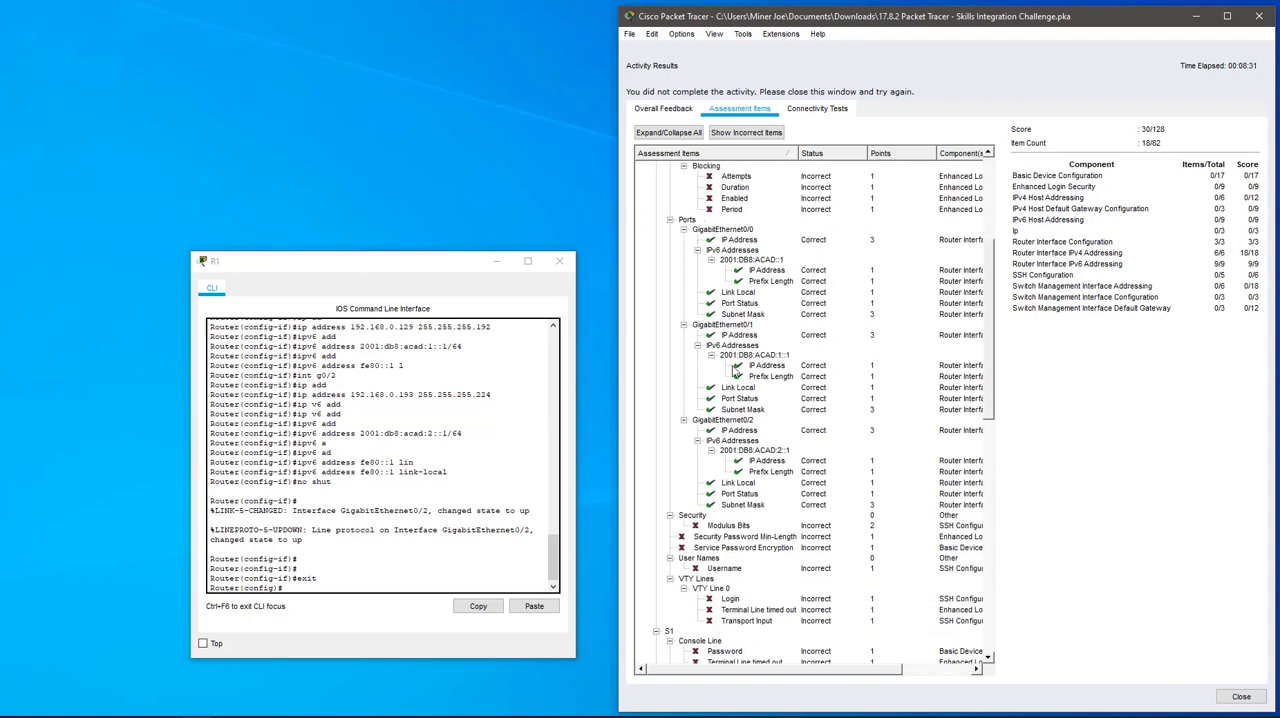
{"action": "scroll", "coordinate": [740, 410], "scroll_direction": "up", "scroll_amount": 7}
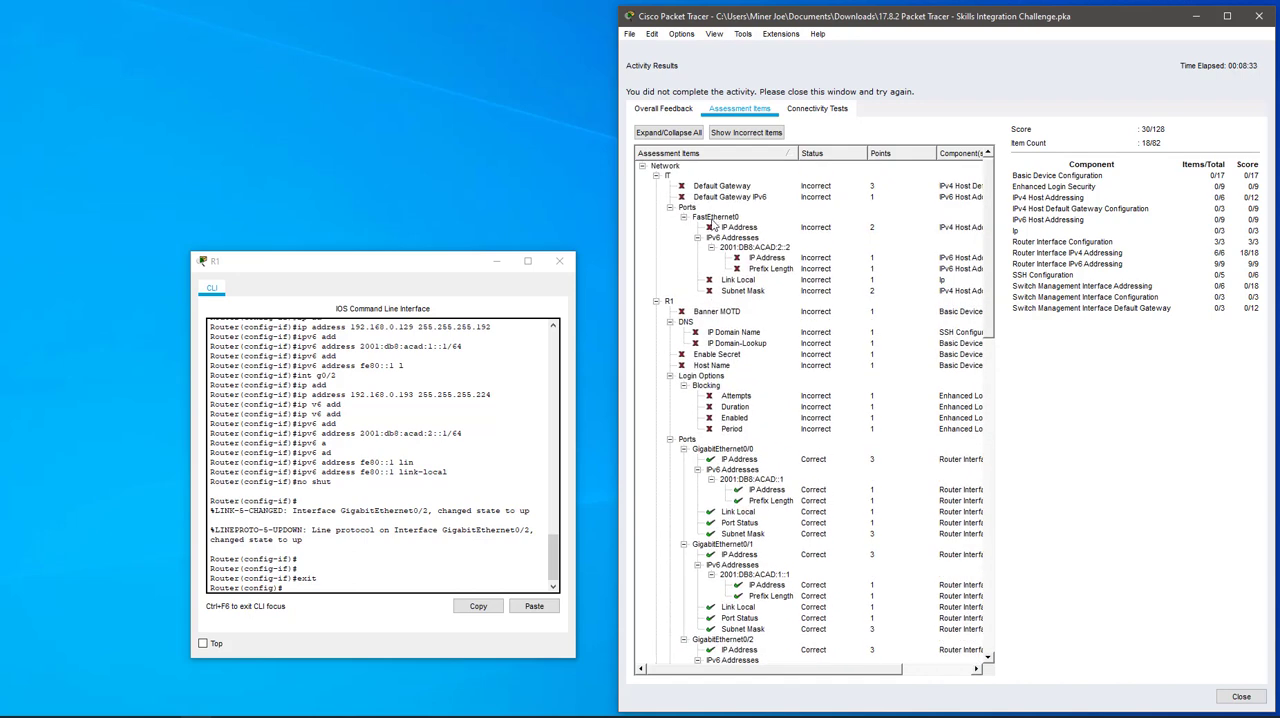
{"action": "left_click", "coordinate": [1241, 697]}
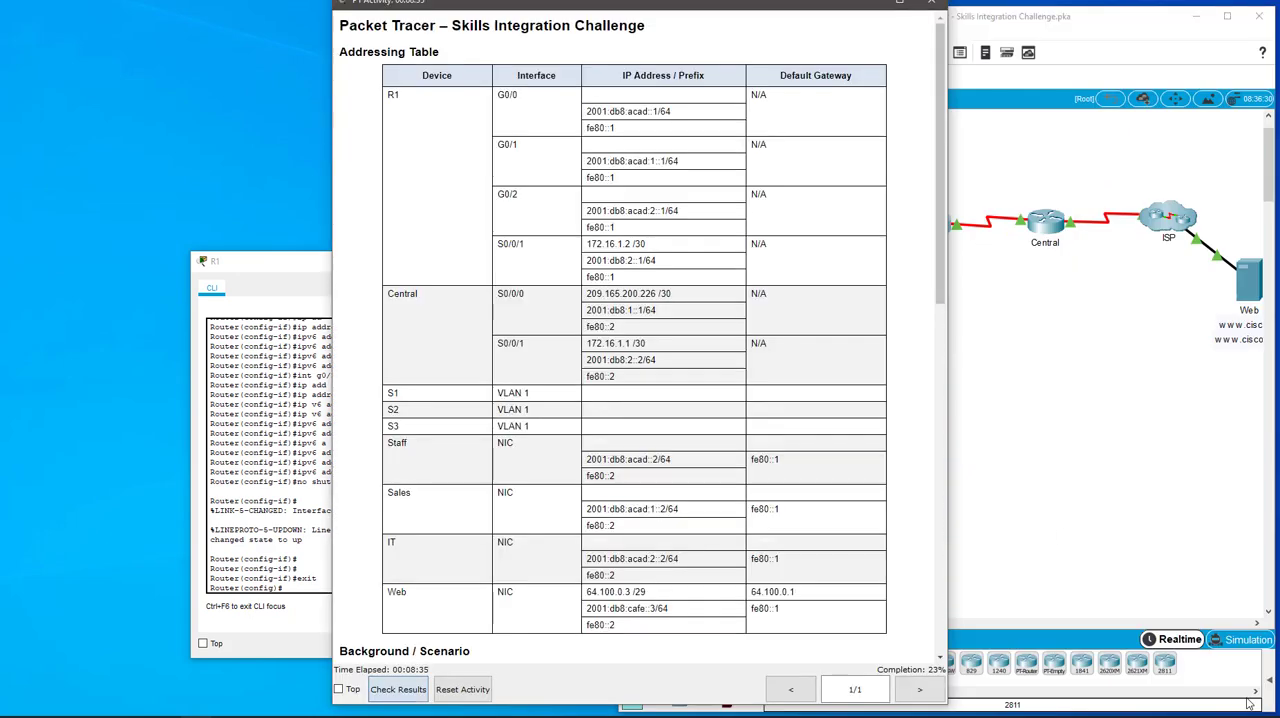
Step: Place the instruction window beside the topology and highlight the R1 configuration tasks from disabling DNS lookup through login blocking
{"action": "left_click_drag", "start_coordinate": [599, 11], "coordinate": [260, 18]}
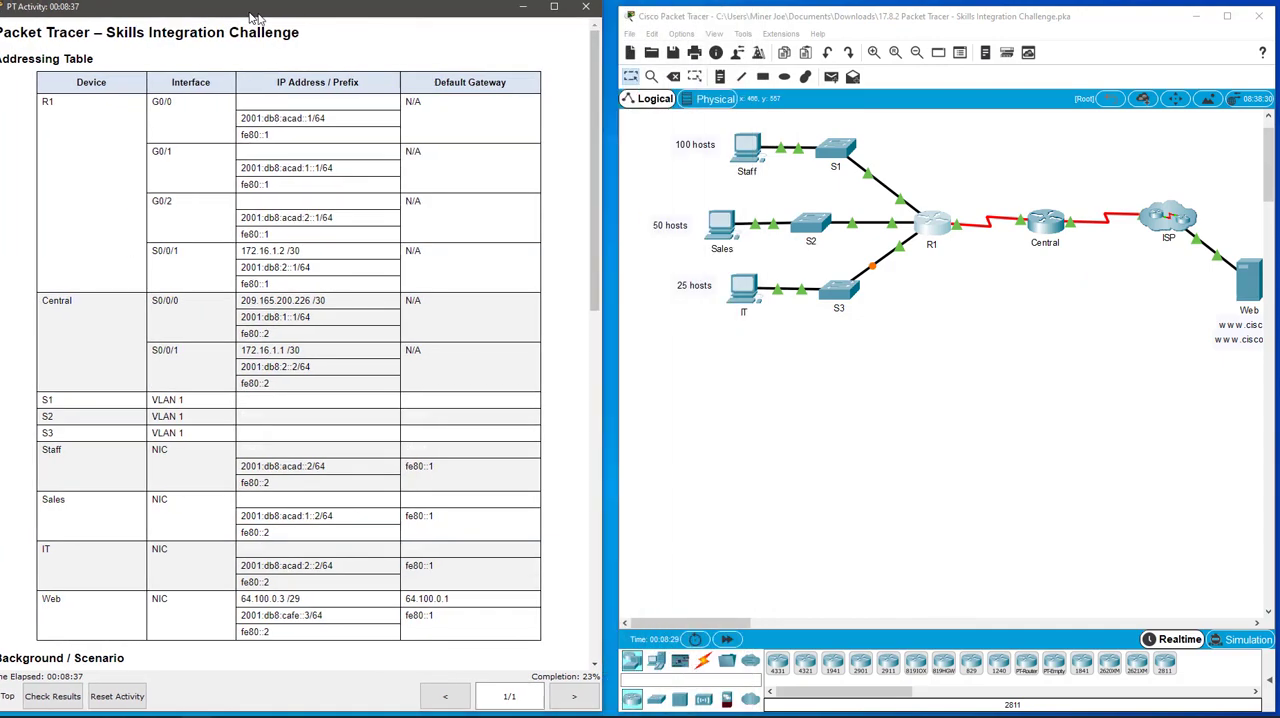
{"action": "scroll", "coordinate": [285, 212], "scroll_direction": "down", "scroll_amount": 10}
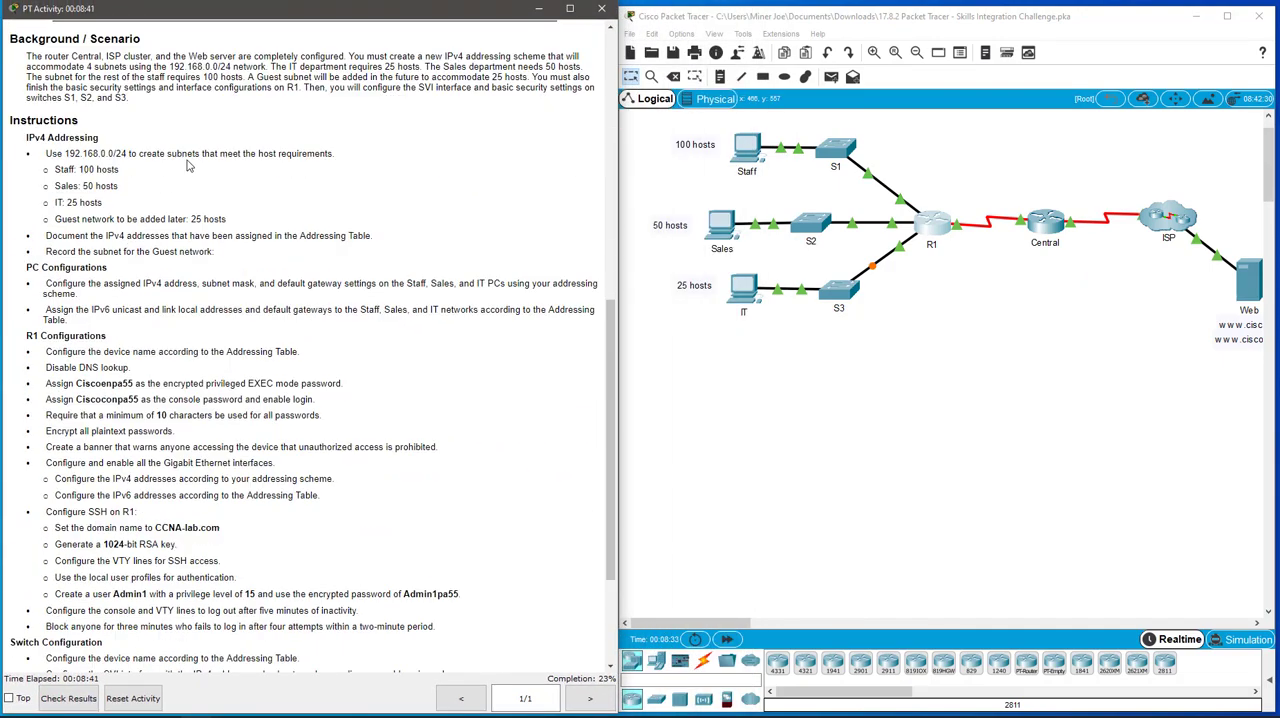
{"action": "scroll", "coordinate": [190, 168], "scroll_direction": "down", "scroll_amount": 2}
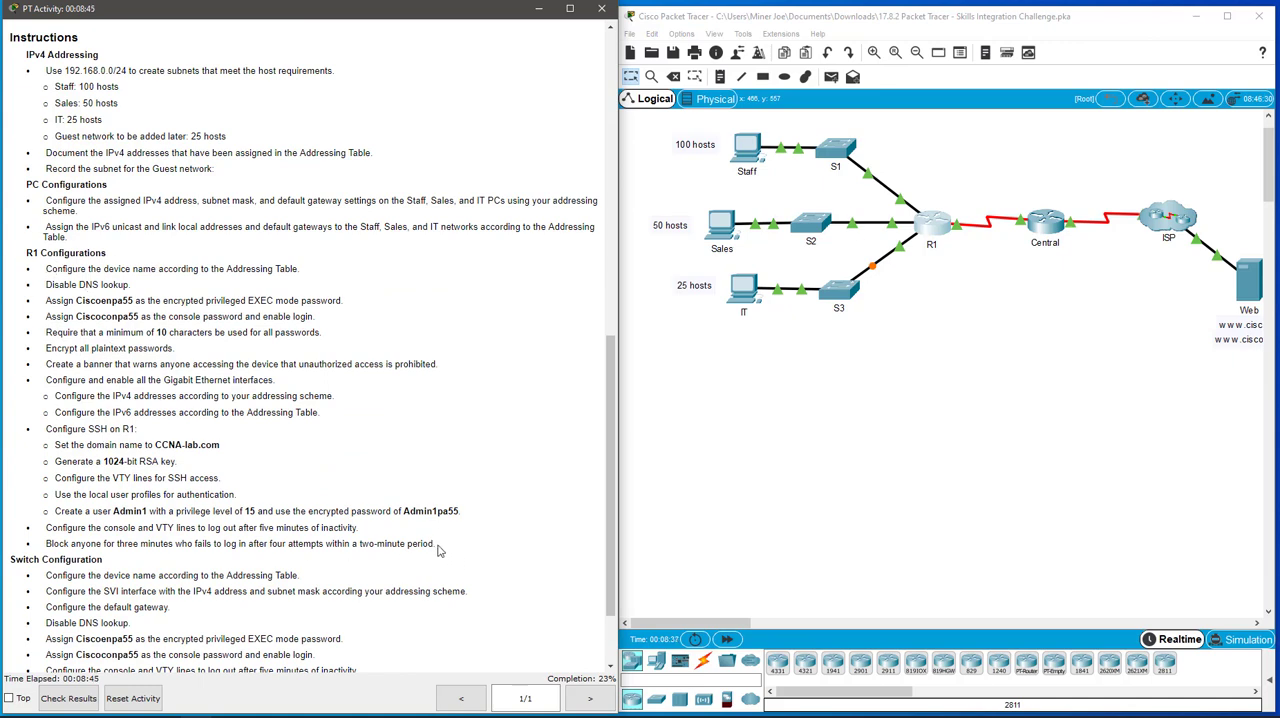
{"action": "left_click_drag", "start_coordinate": [437, 545], "coordinate": [37, 284]}
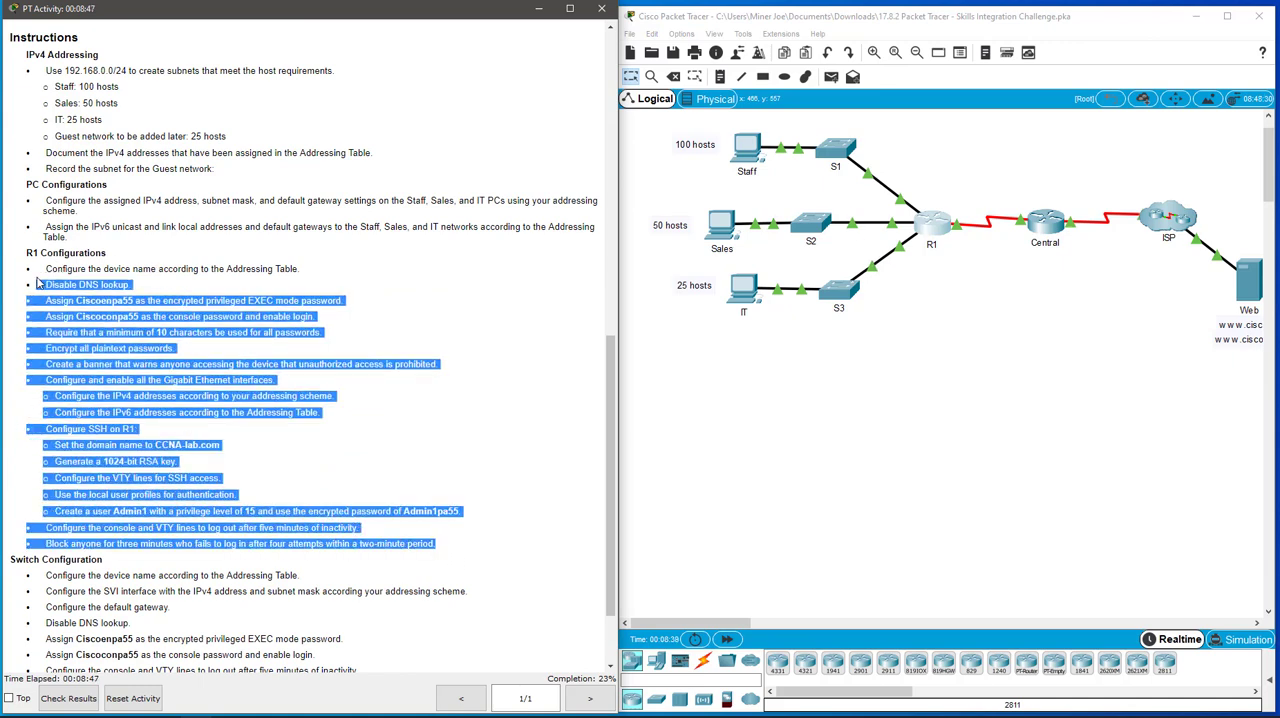
Step: Bring R1's command line back beside the instructions and set the router's hostname to R1
{"action": "left_click", "coordinate": [942, 237]}
{"action": "left_click", "coordinate": [932, 224]}
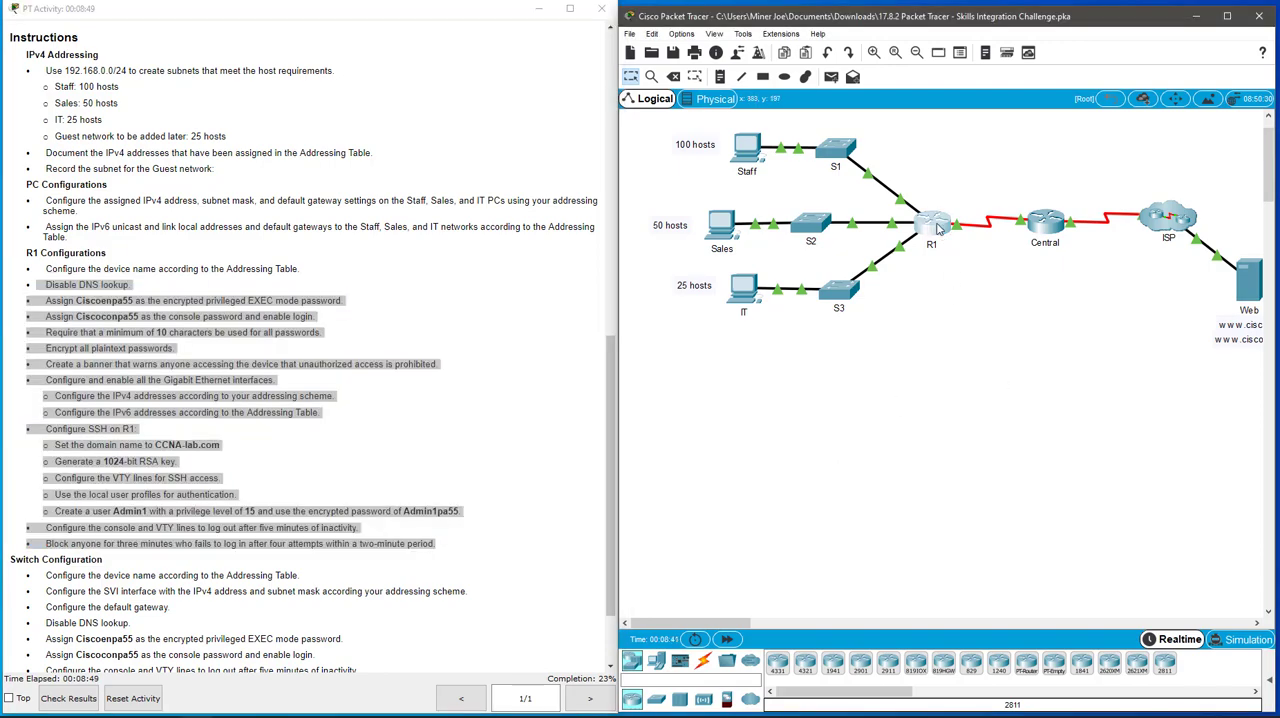
{"action": "left_click_drag", "start_coordinate": [362, 216], "coordinate": [630, 208]}
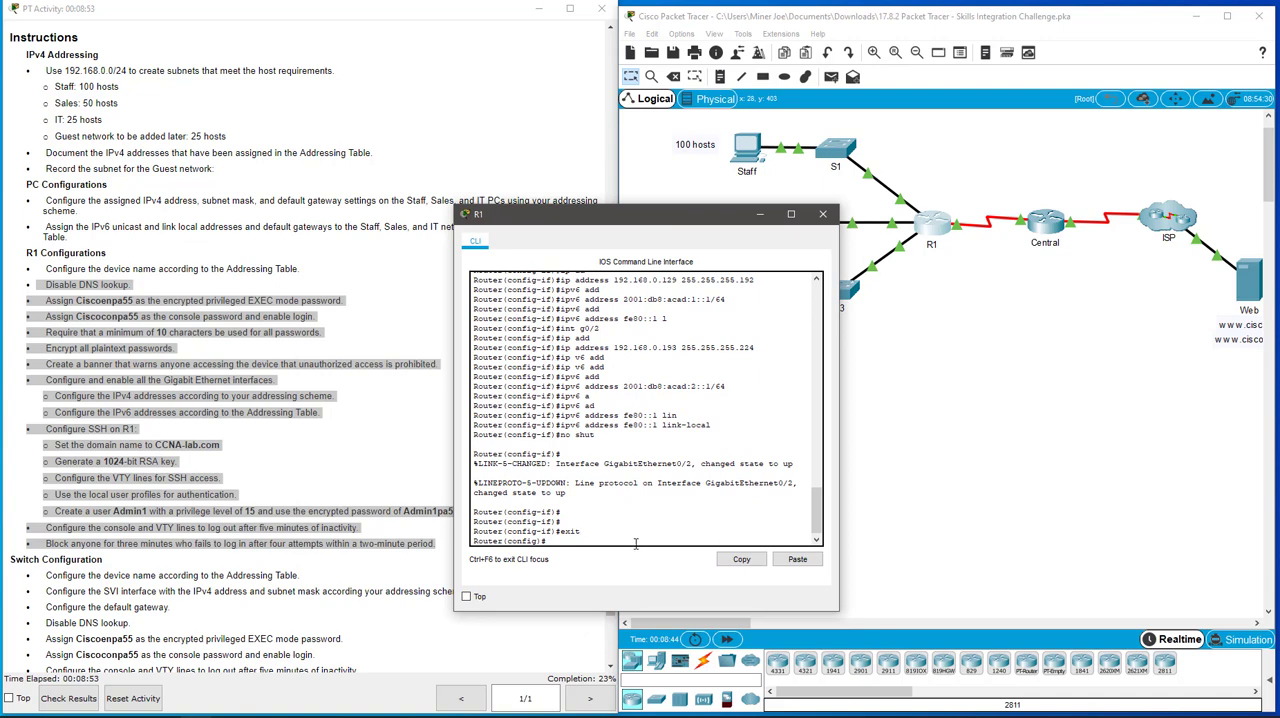
{"action": "key", "text": "Return"}
{"action": "key", "text": "Return"}
{"action": "key", "text": "Return"}
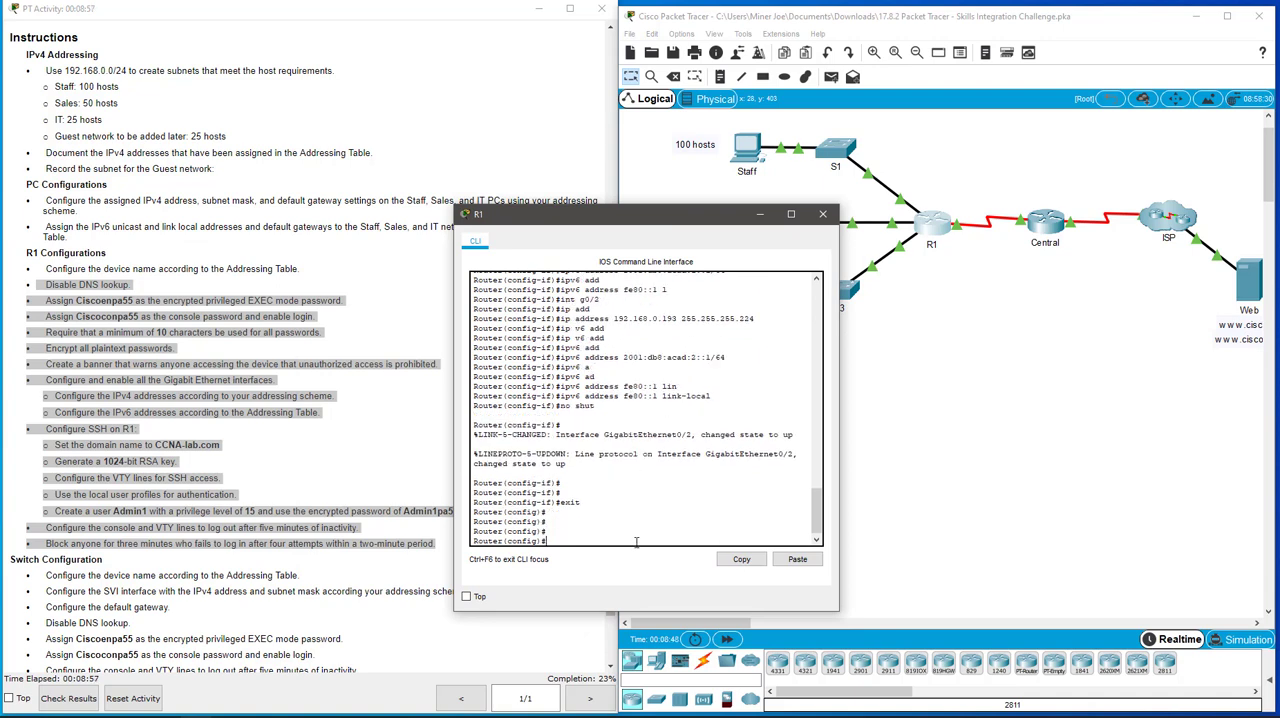
{"action": "type", "text": "hostname R1"}
{"action": "key", "text": "Return"}
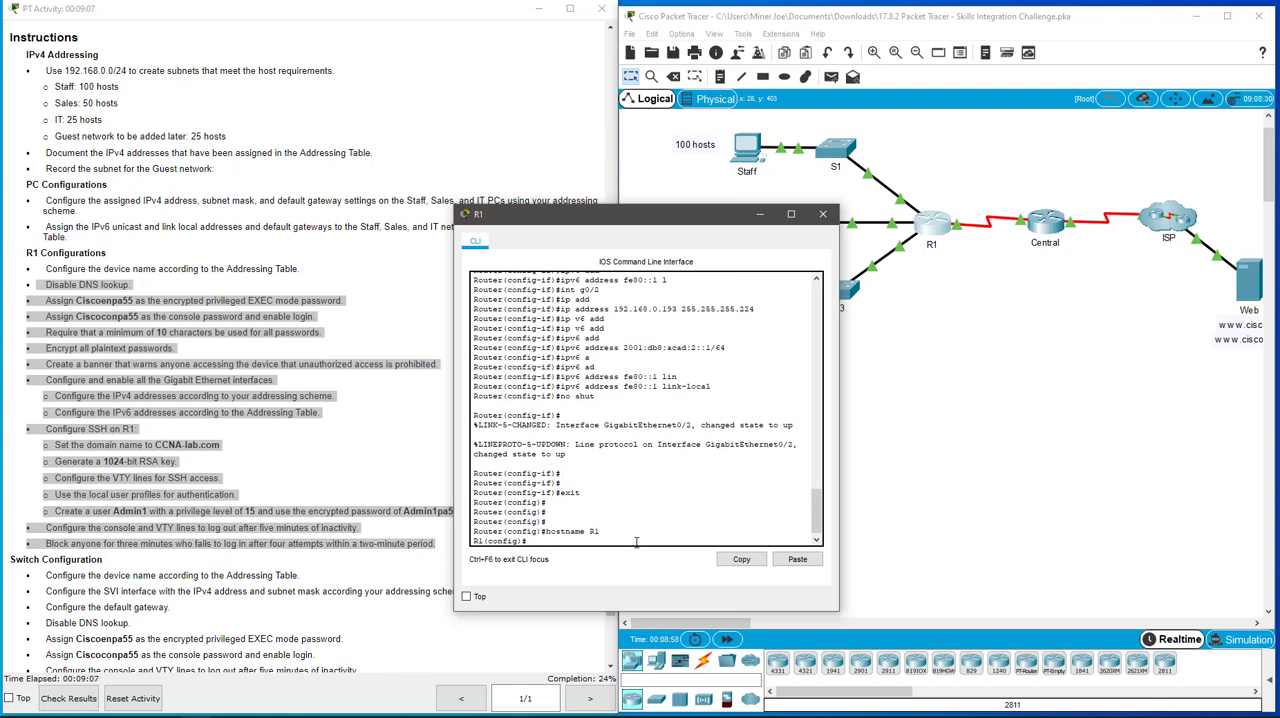
Step: Disable DNS lookup on R1 with no ip domain-lookup
{"action": "type", "text": "no ip domain-"}
{"action": "key", "text": "Tab"}
{"action": "type", "text": "l"}
{"action": "key", "text": "Tab"}
{"action": "key", "text": "Return"}
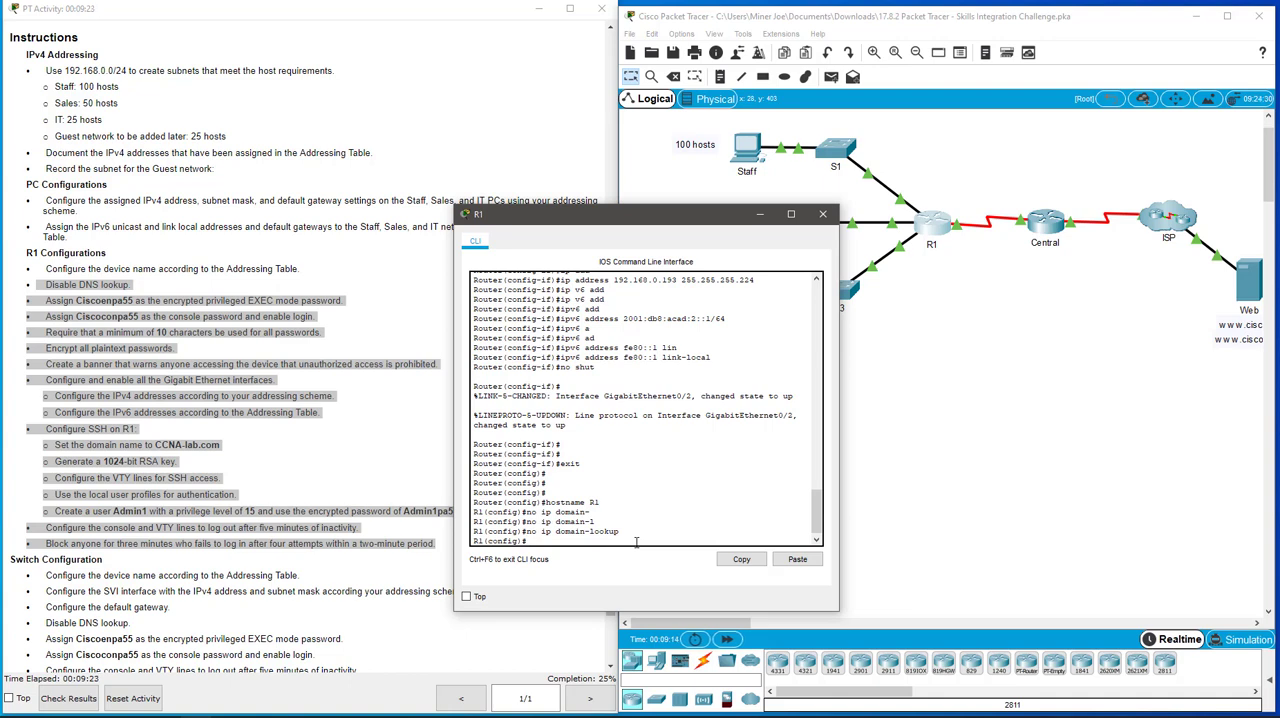
Step: Set R1's encrypted privileged EXEC password with enable secret, using the password given in the instructions
{"action": "type", "text": "enable secret Ciscoenpa55"}
{"action": "key", "text": "Return"}
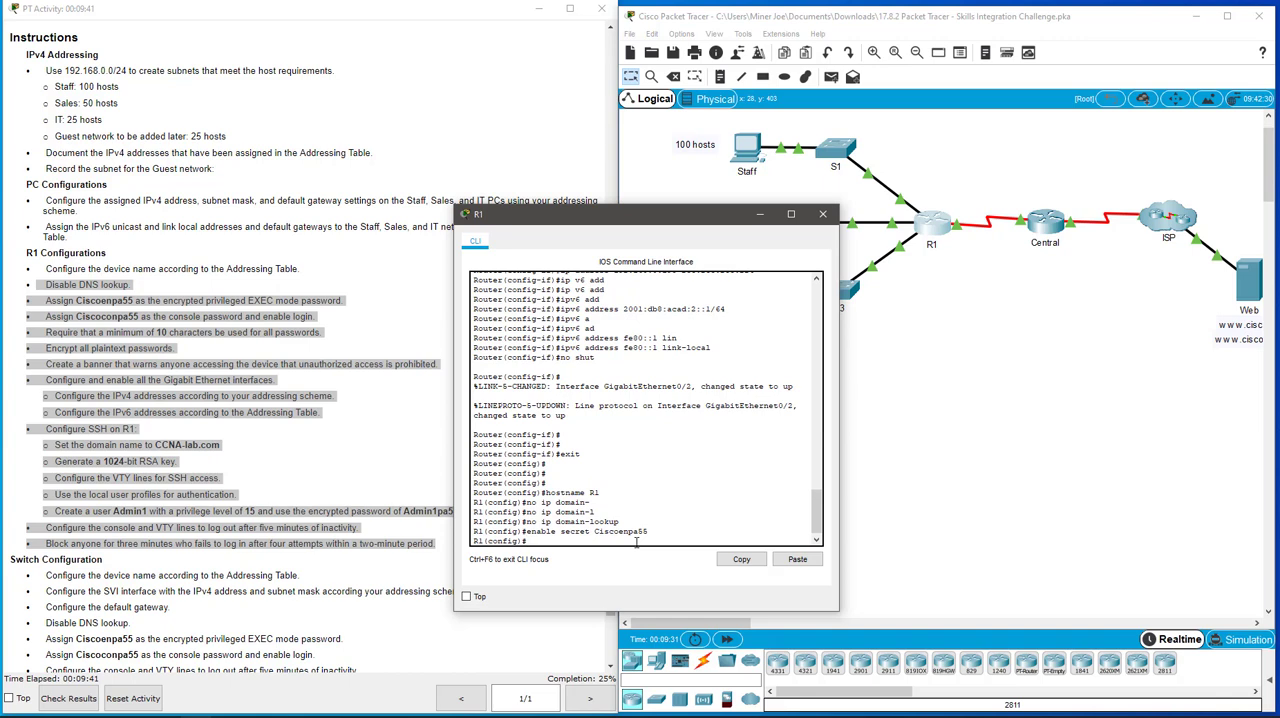
Step: Set the console password from the instructions on R1's console line 0 and enable login
{"action": "type", "text": "line con 0"}
{"action": "key", "text": "Return"}
{"action": "type", "text": "pas"}
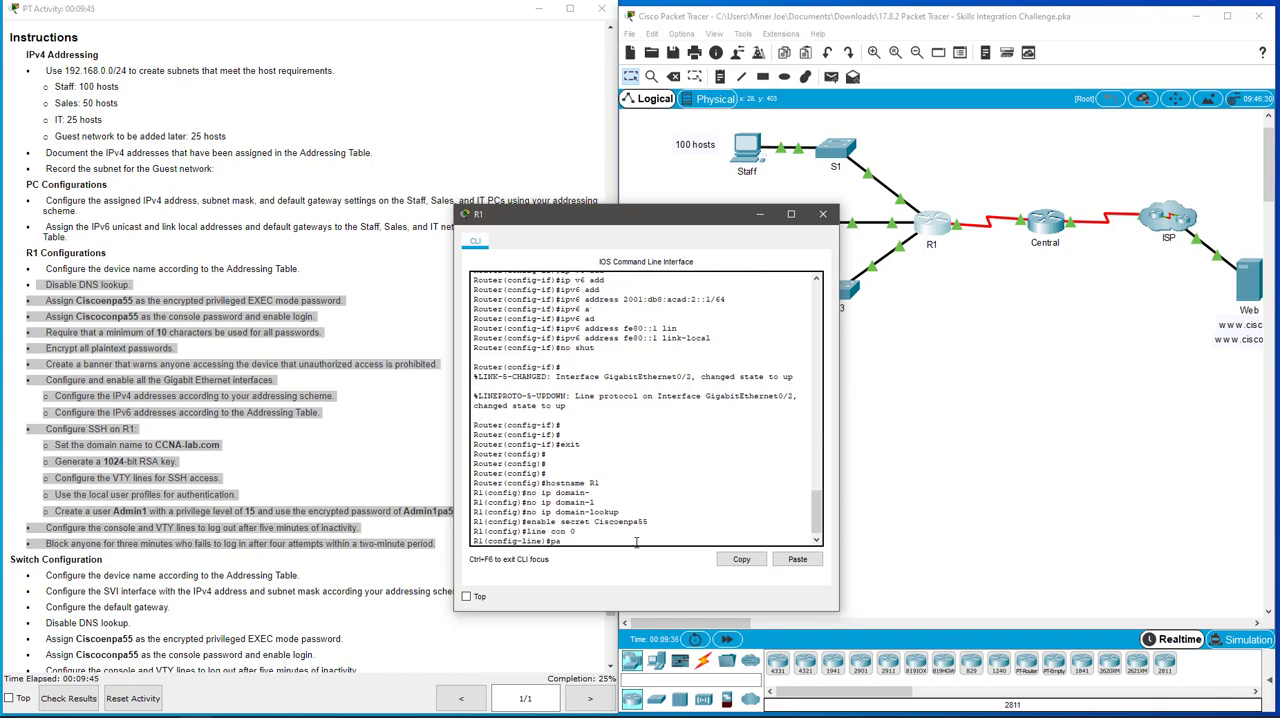
{"action": "key", "text": "Tab"}
{"action": "type", "text": "C"}
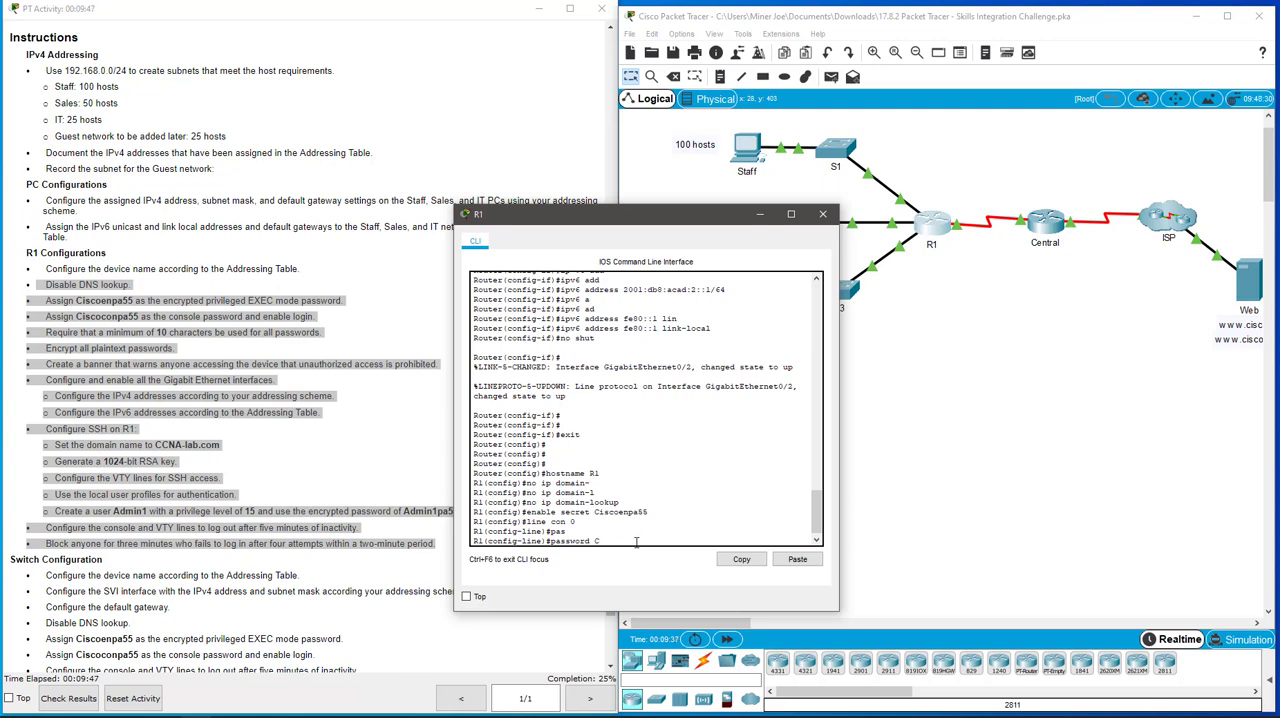
{"action": "type", "text": "iscoconpa55"}
{"action": "key", "text": "Return"}
{"action": "type", "text": "login"}
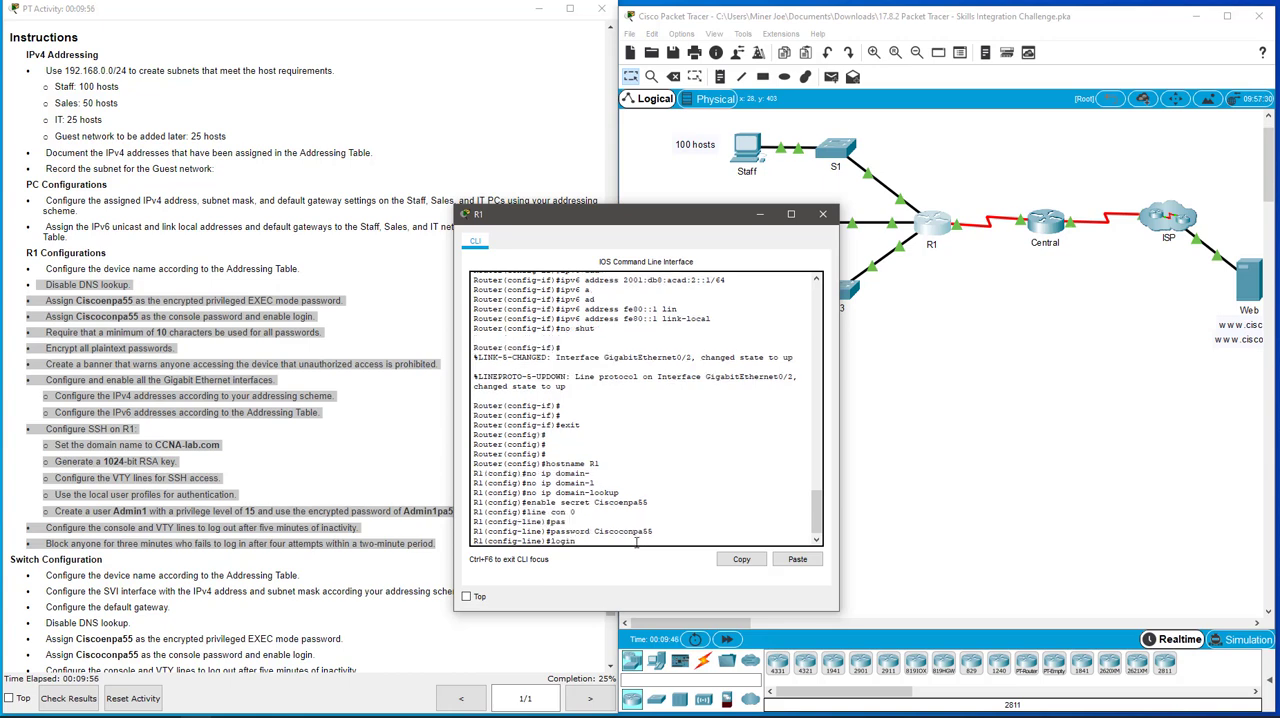
{"action": "key", "text": "Return"}
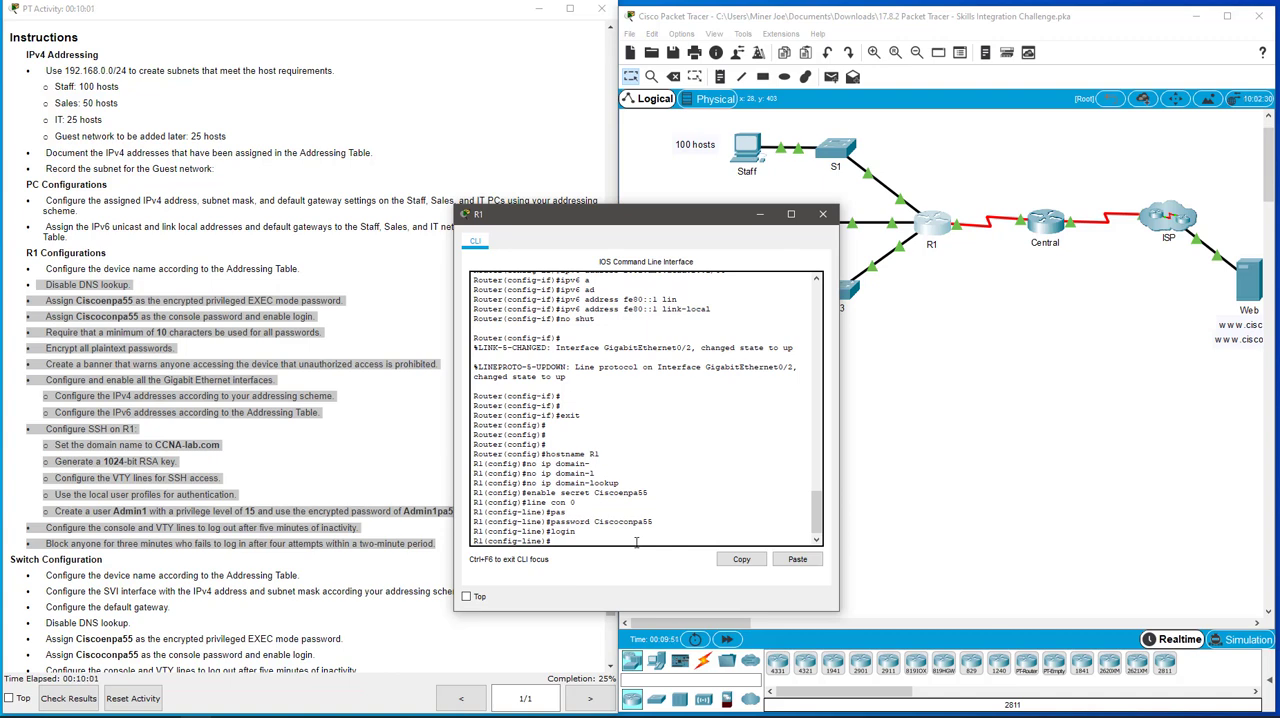
Step: Set a five-minute exec-timeout on R1's console line and return to global configuration mode
{"action": "type", "text": "exec"}
{"action": "key", "text": "Return"}
{"action": "type", "text": "exec-timeout "}
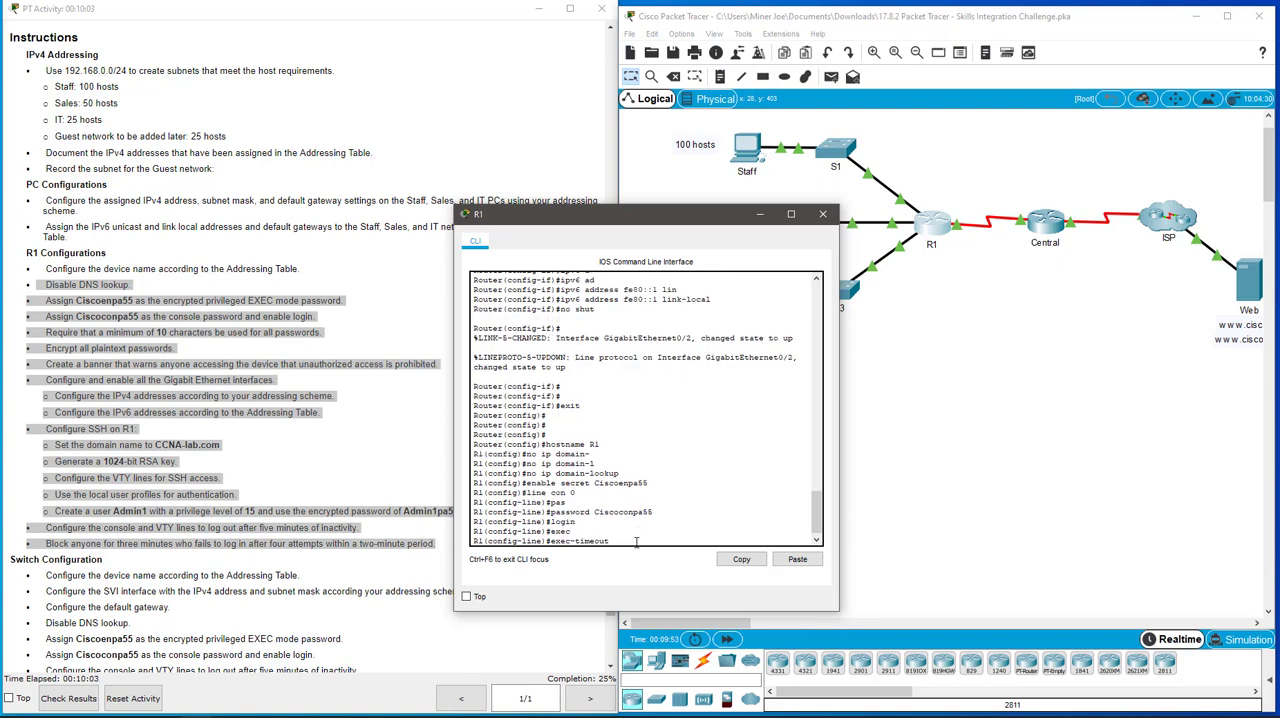
{"action": "type", "text": "5"}
{"action": "key", "text": "Return"}
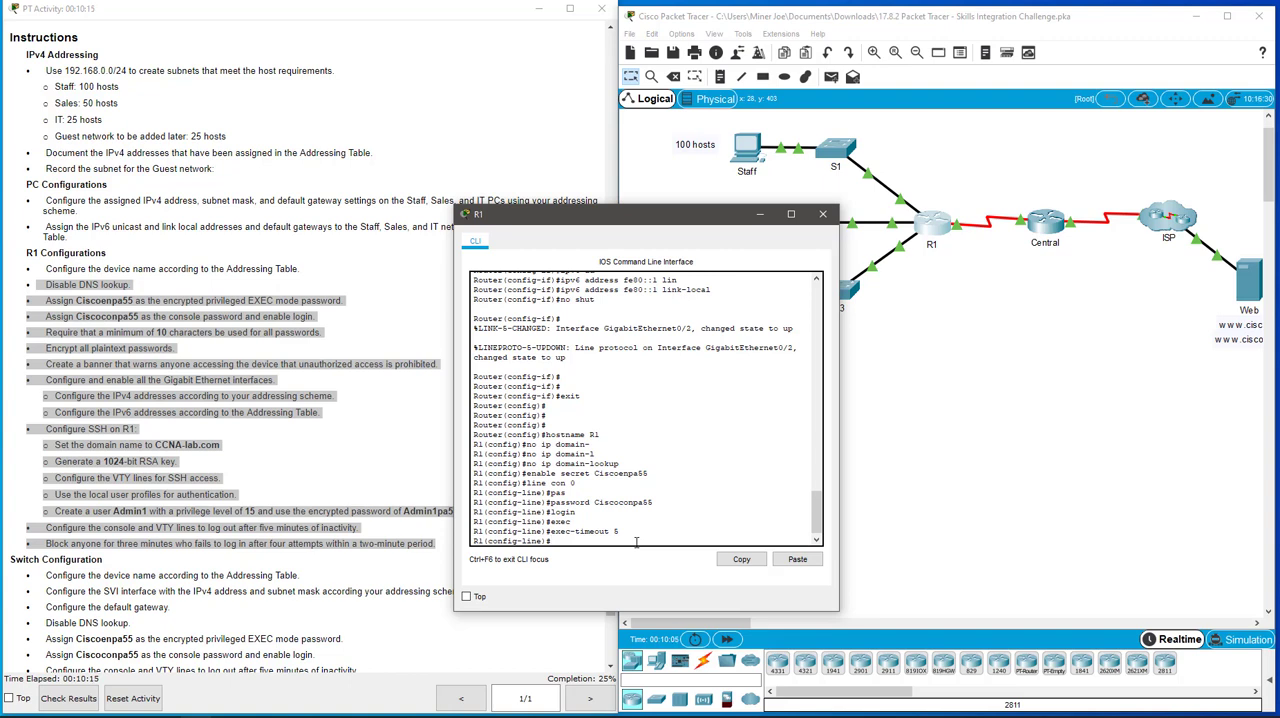
{"action": "type", "text": "exit"}
{"action": "key", "text": "Return"}
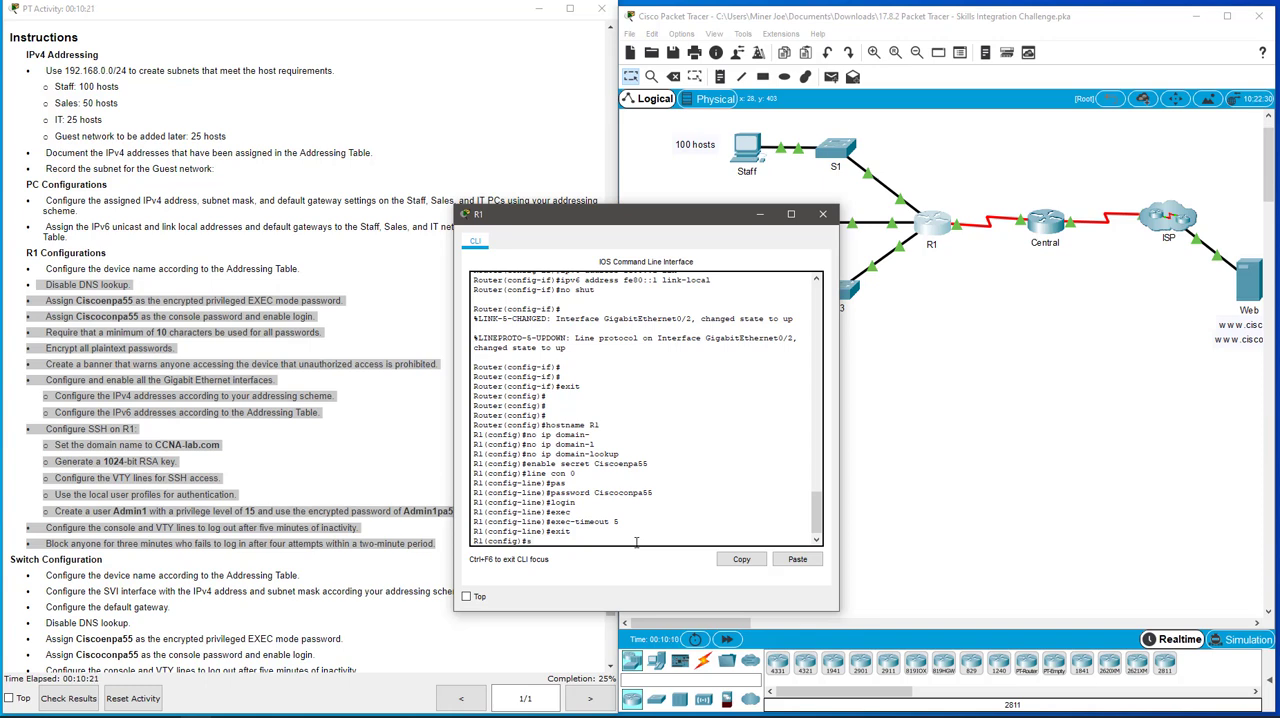
Step: Require a minimum length of 10 characters for all passwords on R1 with security passwords min-length
{"action": "type", "text": "sec"}
{"action": "key", "text": "Tab"}
{"action": "type", "text": "ur"}
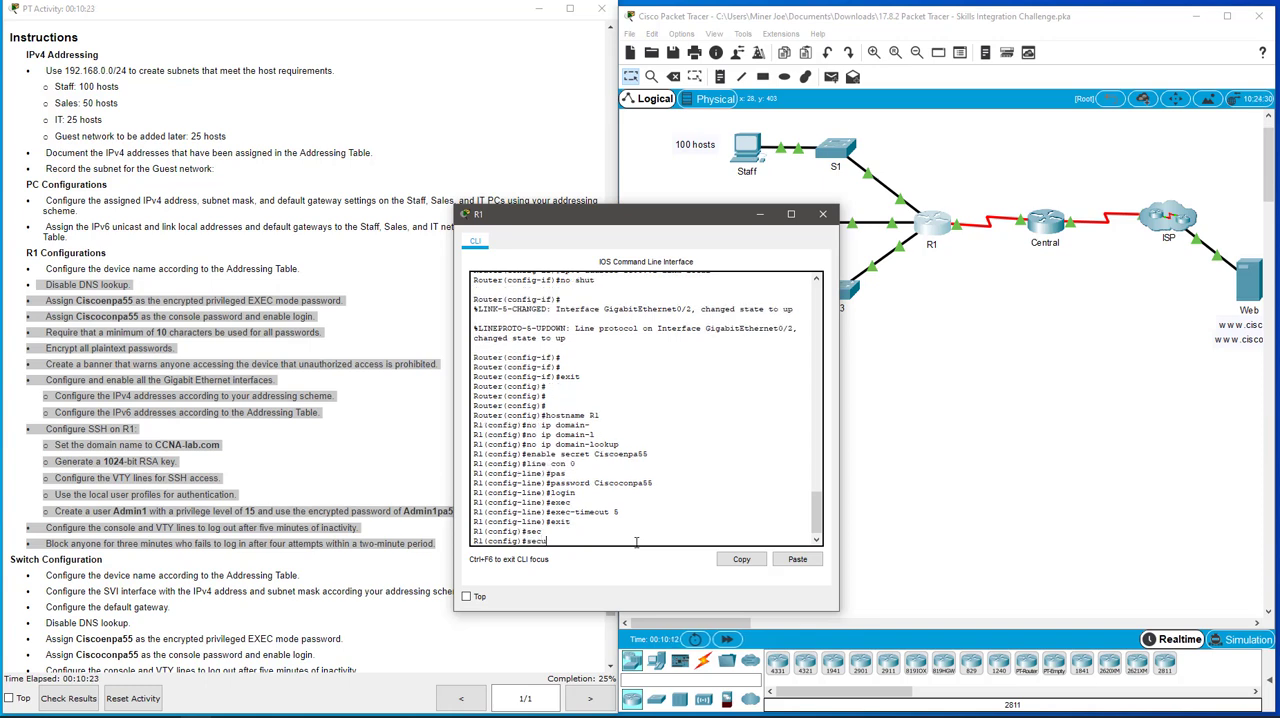
{"action": "key", "text": "Tab"}
{"action": "type", "text": "ity"}
{"action": "key", "text": "Tab"}
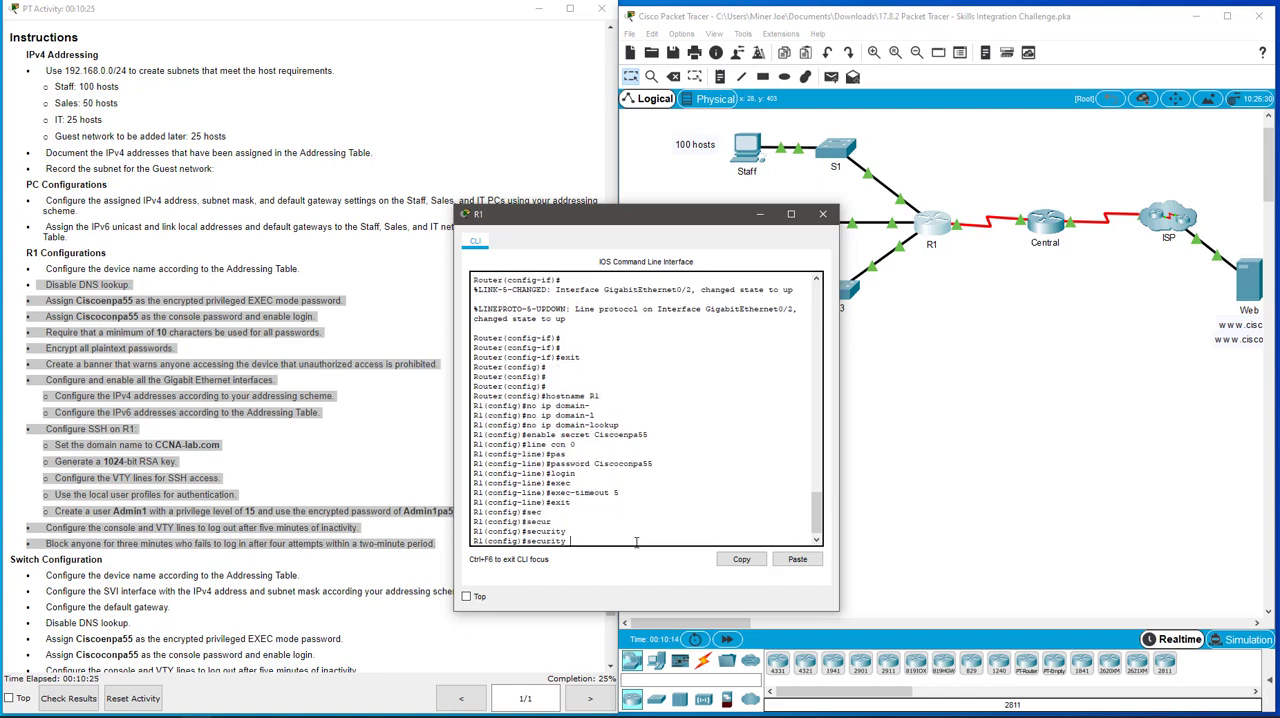
{"action": "type", "text": "pa"}
{"action": "key", "text": "Tab"}
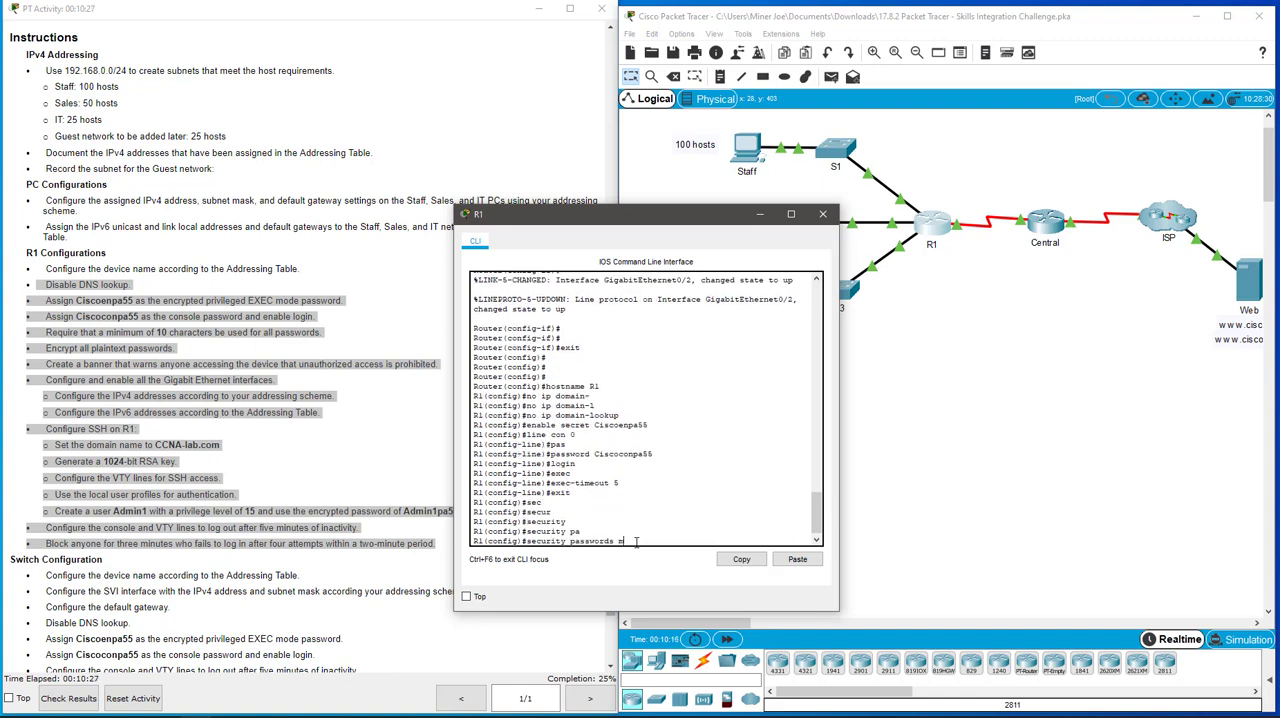
{"action": "type", "text": "m"}
{"action": "key", "text": "Tab"}
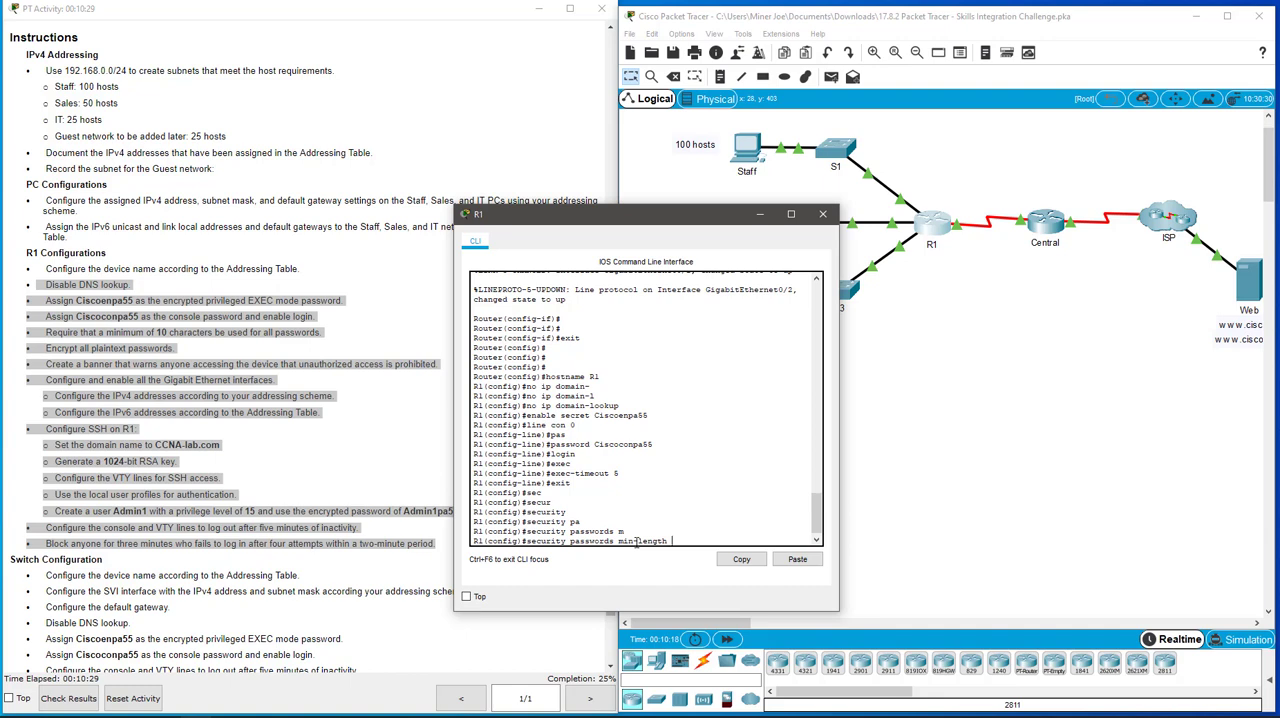
{"action": "type", "text": "10"}
{"action": "key", "text": "Return"}
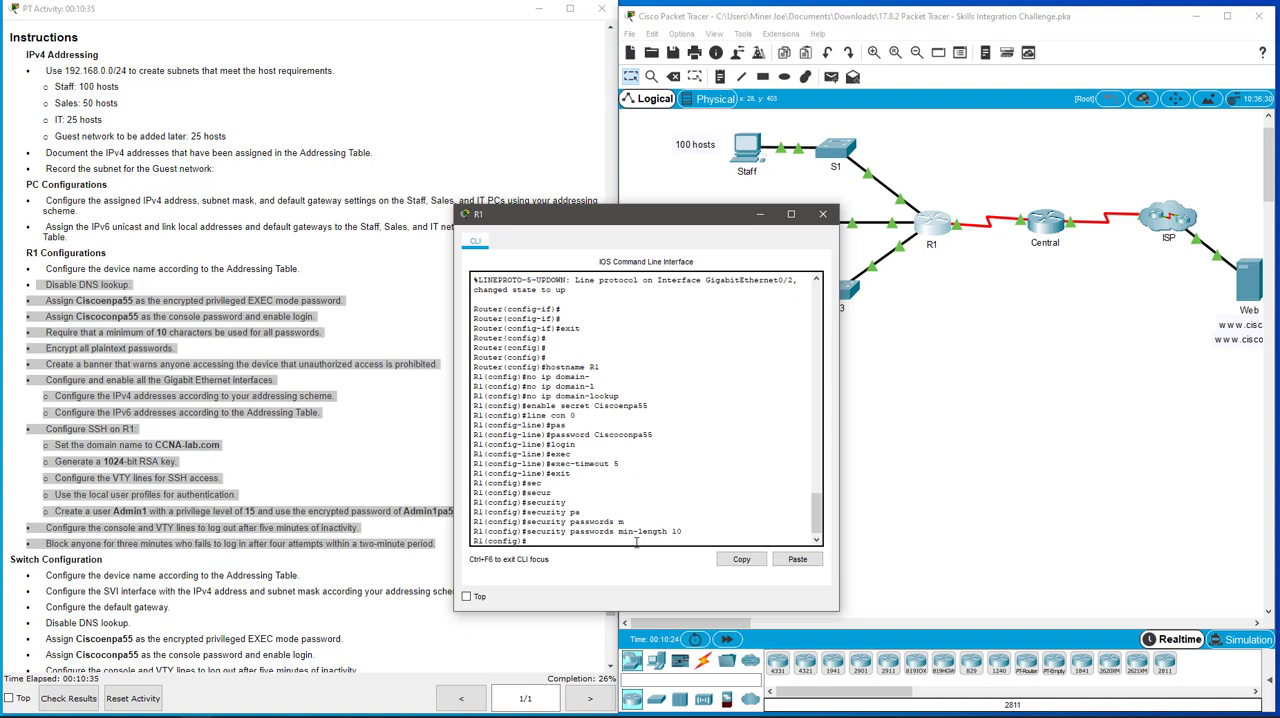
Step: Encrypt all plaintext passwords on R1 with service password-encryption
{"action": "type", "text": "serv"}
{"action": "key", "text": "Tab"}
{"action": "type", "text": "pas"}
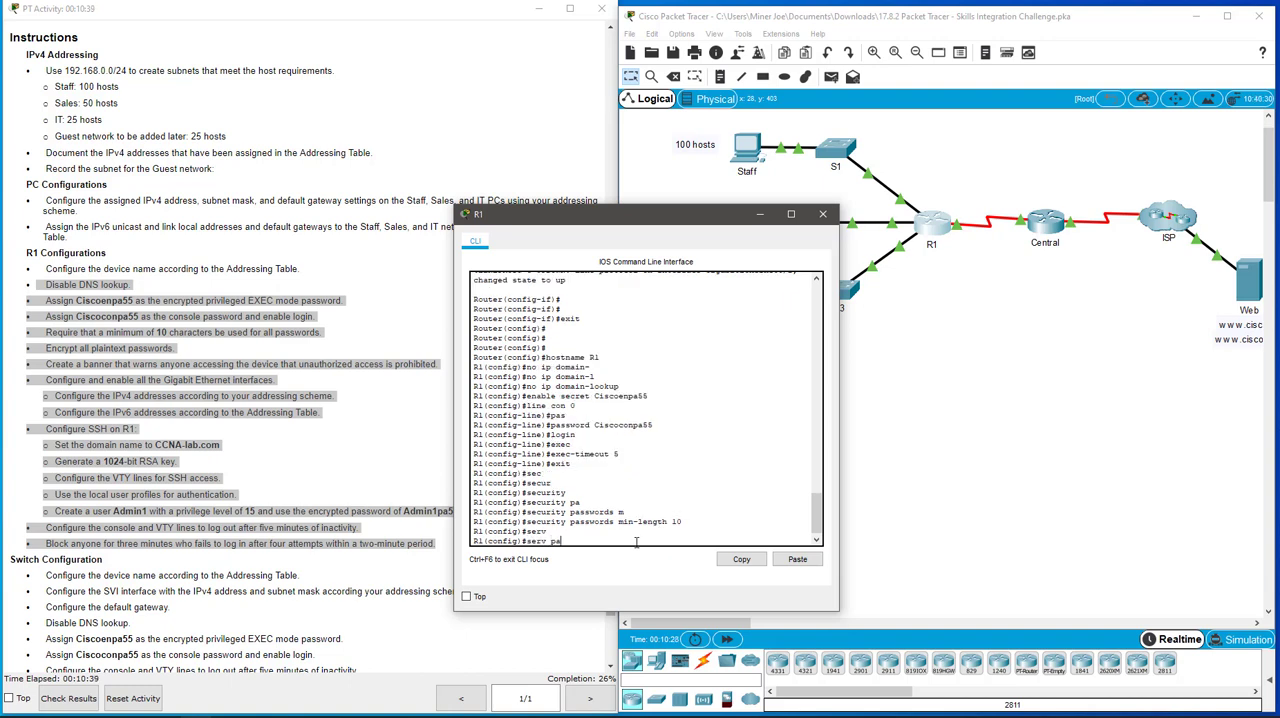
{"action": "key", "text": "Tab"}
{"action": "key", "text": "Return"}
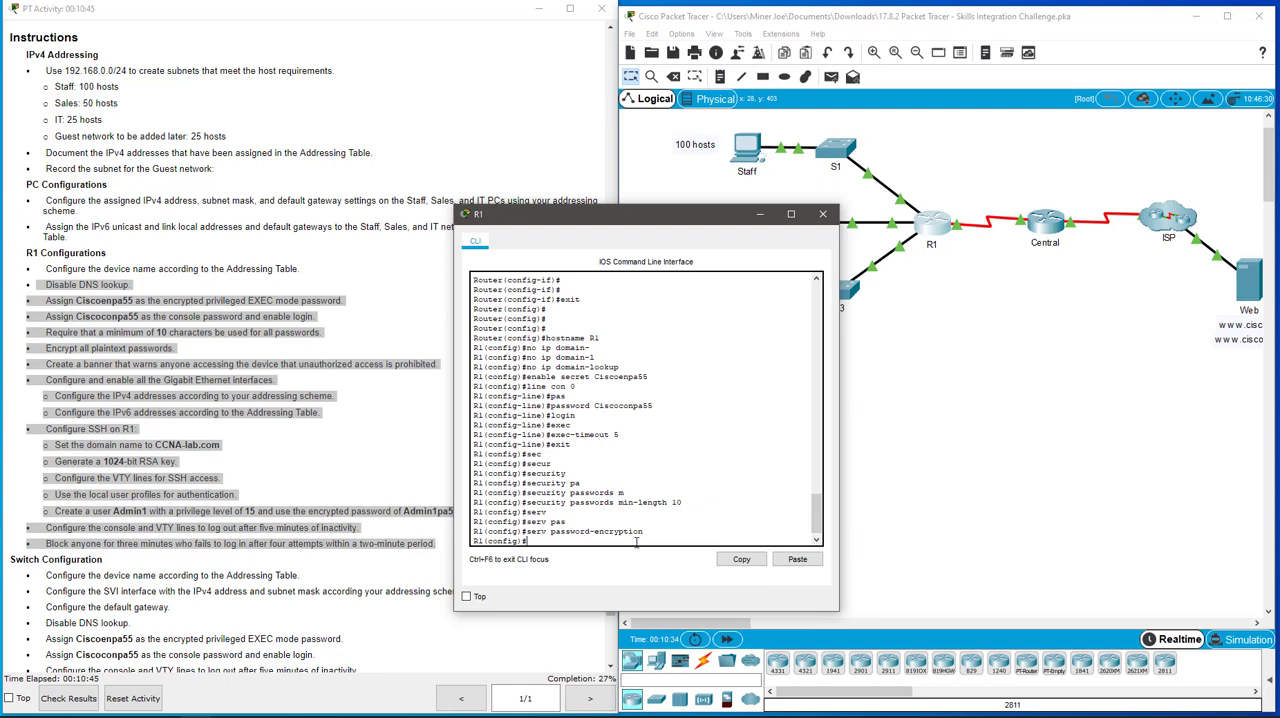
Step: Create a message-of-the-day banner on R1 reading "no unauthorized access", delimited by # characters
{"action": "type", "text": "ban"}
{"action": "type", "text": "ner motd"}
{"action": "type", "text": " #"}
{"action": "type", "text": " no"}
{"action": "type", "text": " unauthor"}
{"action": "type", "text": "ized access"}
{"action": "type", "text": " #"}
{"action": "key", "text": "Return"}
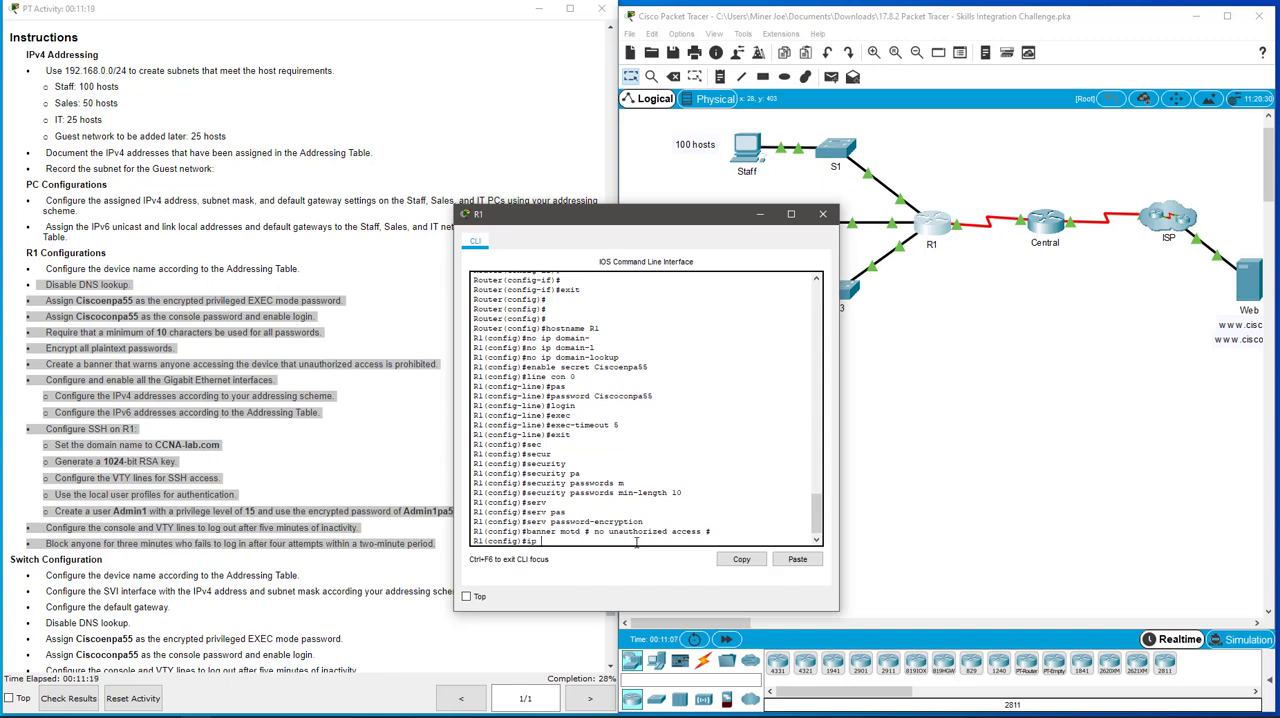
Step: Set R1's IP domain name to CCNA-lab.com
{"action": "type", "text": "domain-nam"}
{"action": "key", "text": "Tab"}
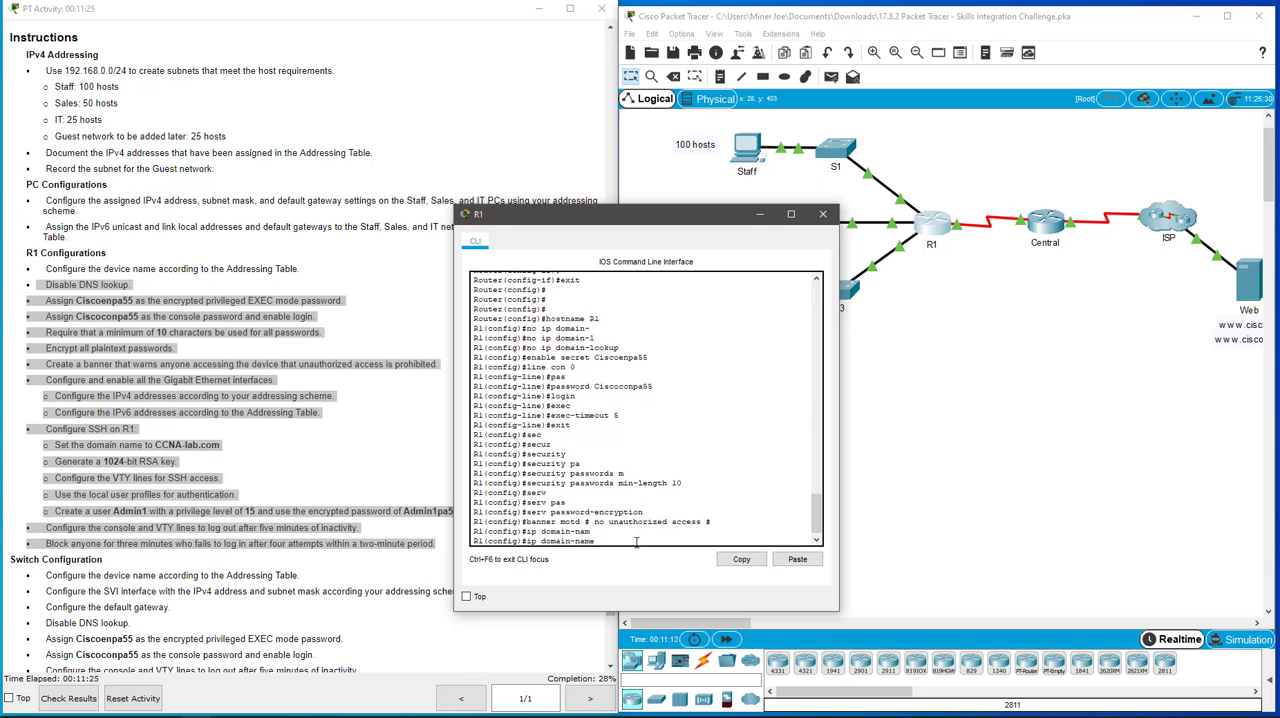
{"action": "type", "text": "CCNA-lab.com"}
{"action": "key", "text": "Return"}
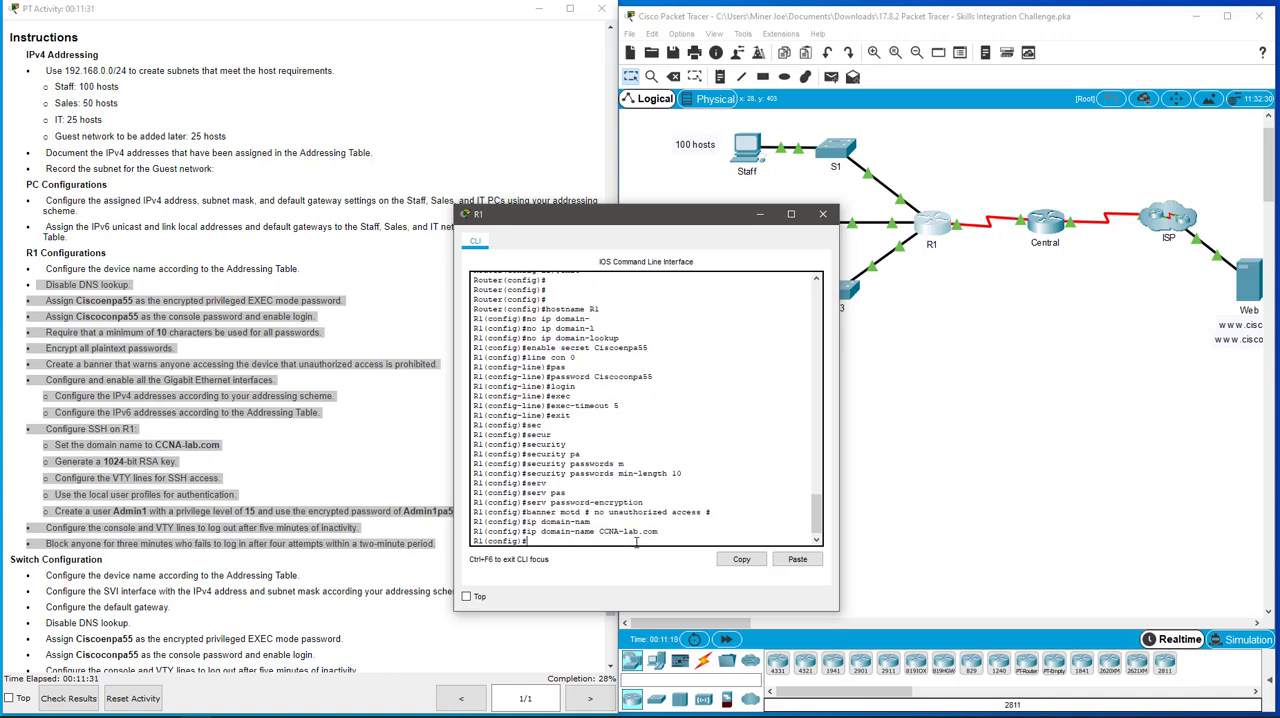
Step: Set the SSH version on R1 to 2 with the ip ssh command
{"action": "type", "text": "ip ssh v"}
{"action": "key", "text": "Tab"}
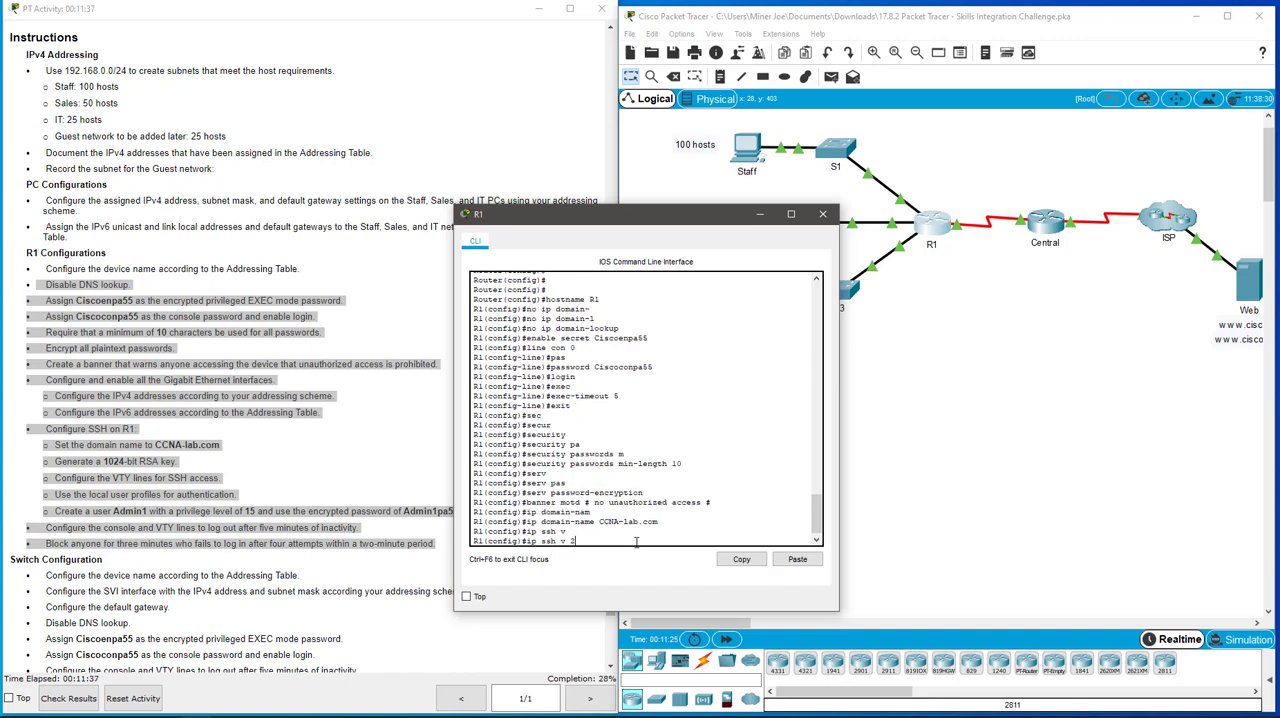
{"action": "type", "text": "2"}
{"action": "key", "text": "Return"}
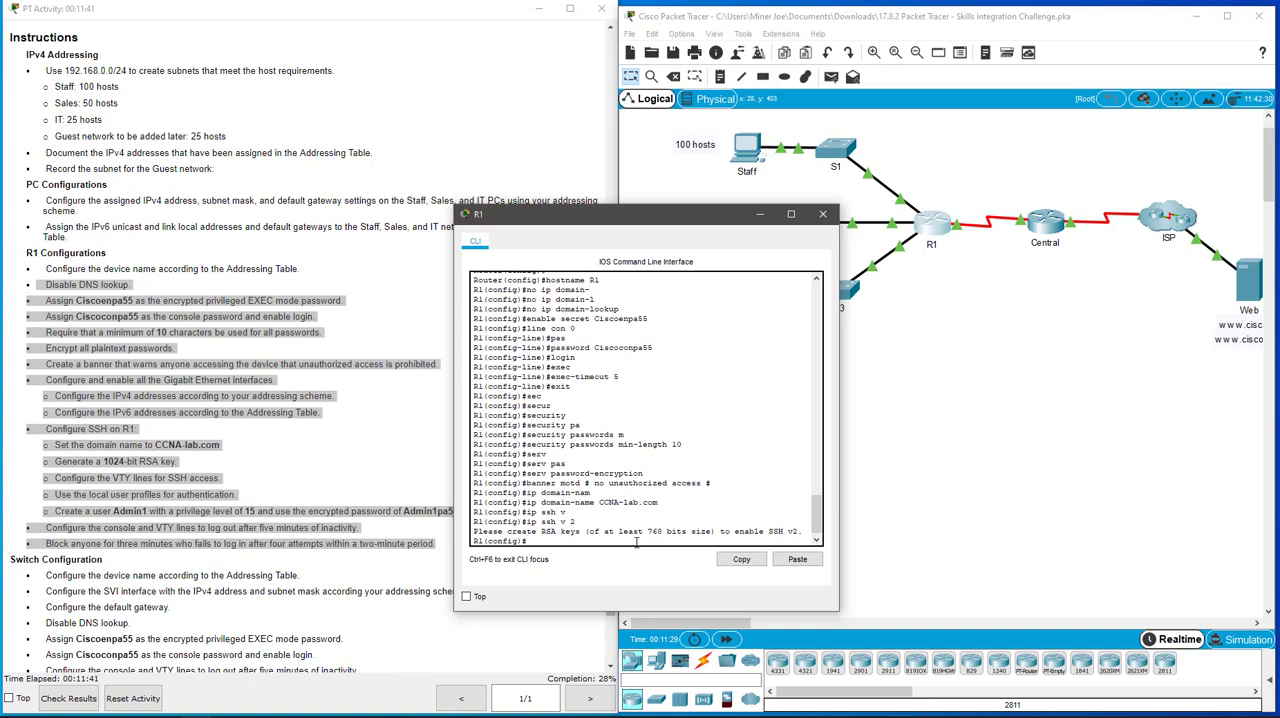
Step: Generate an RSA key pair on R1 with a 1024-bit modulus
{"action": "type", "text": "ry"}
{"action": "key", "text": "Tab"}
{"action": "type", "text": "key"}
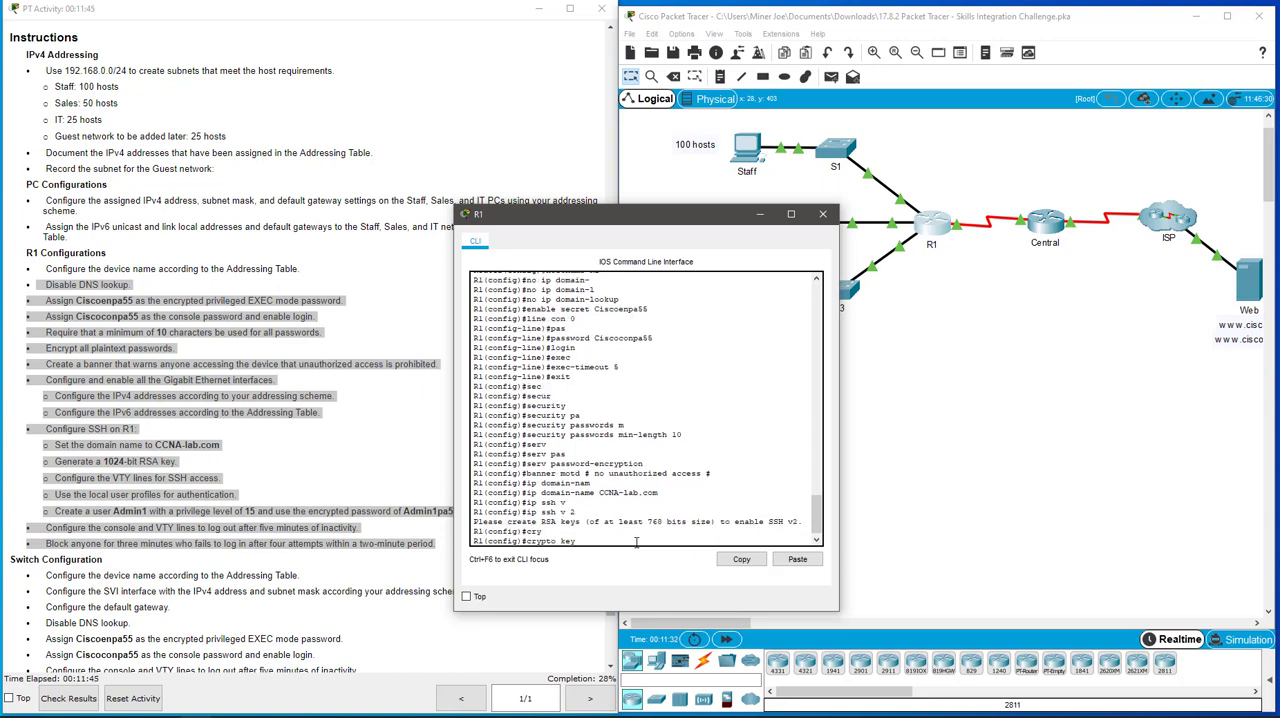
{"action": "key", "text": "Tab"}
{"action": "type", "text": "ge"}
{"action": "key", "text": "Tab"}
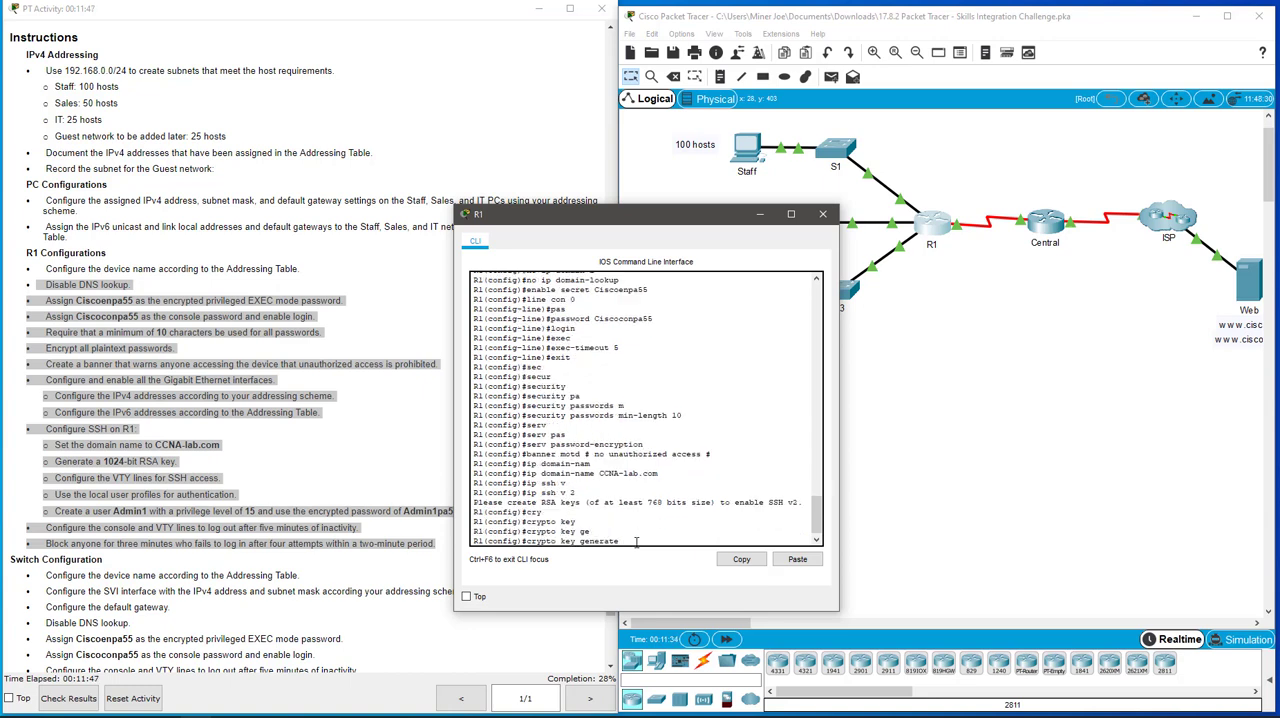
{"action": "type", "text": "rsa"}
{"action": "key", "text": "Return"}
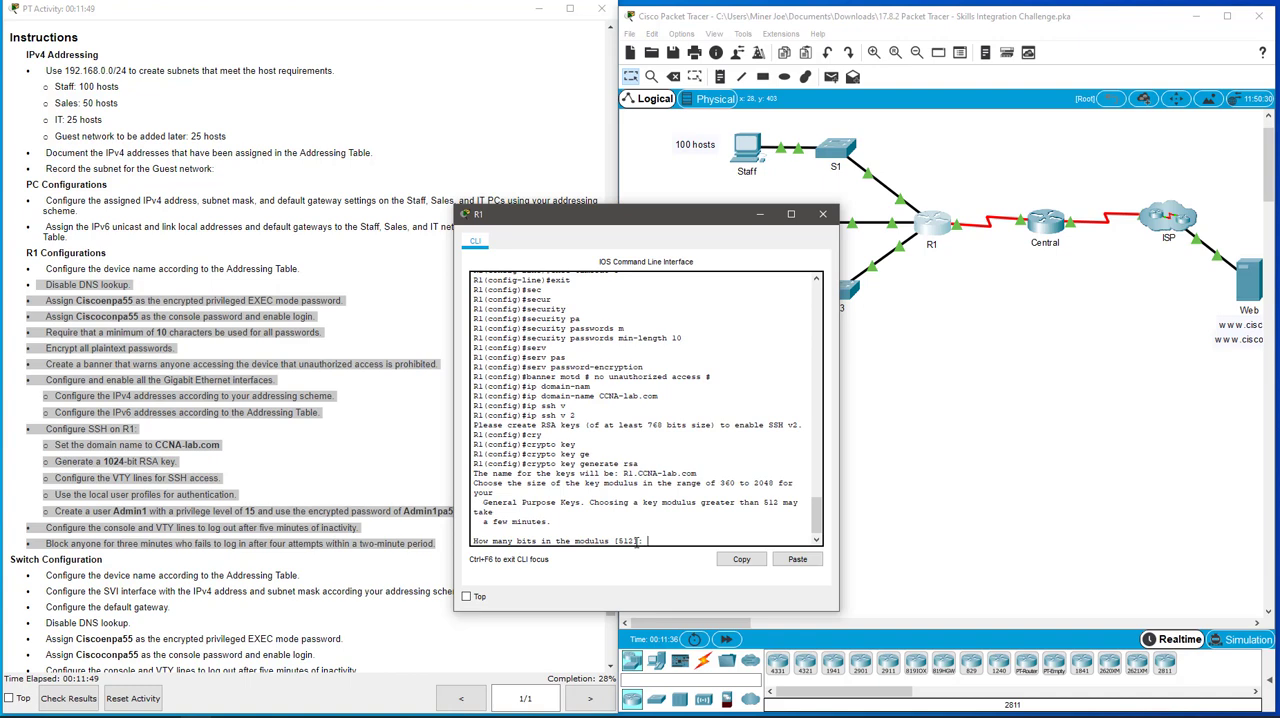
{"action": "type", "text": "1024"}
{"action": "key", "text": "Return"}
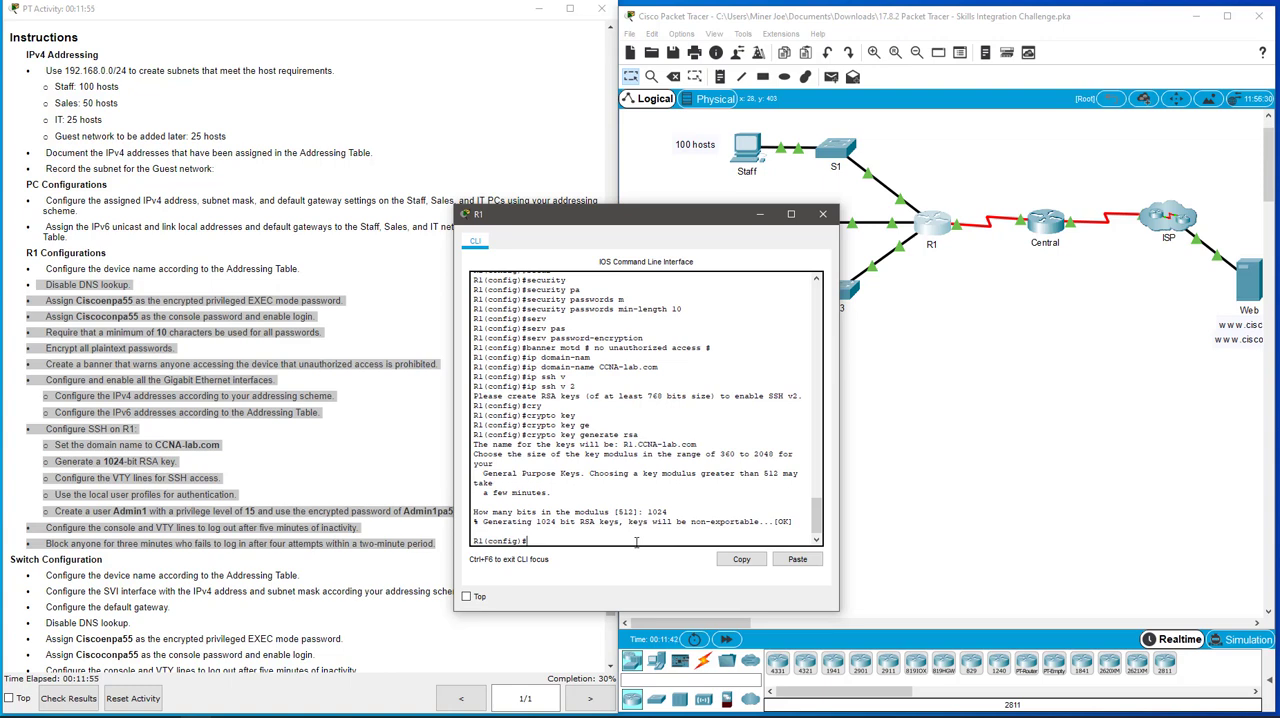
Step: Configure R1's VTY lines 0 to 15 to accept only SSH input and authenticate with local user accounts
{"action": "type", "text": "line vty 0 15"}
{"action": "key", "text": "Return"}
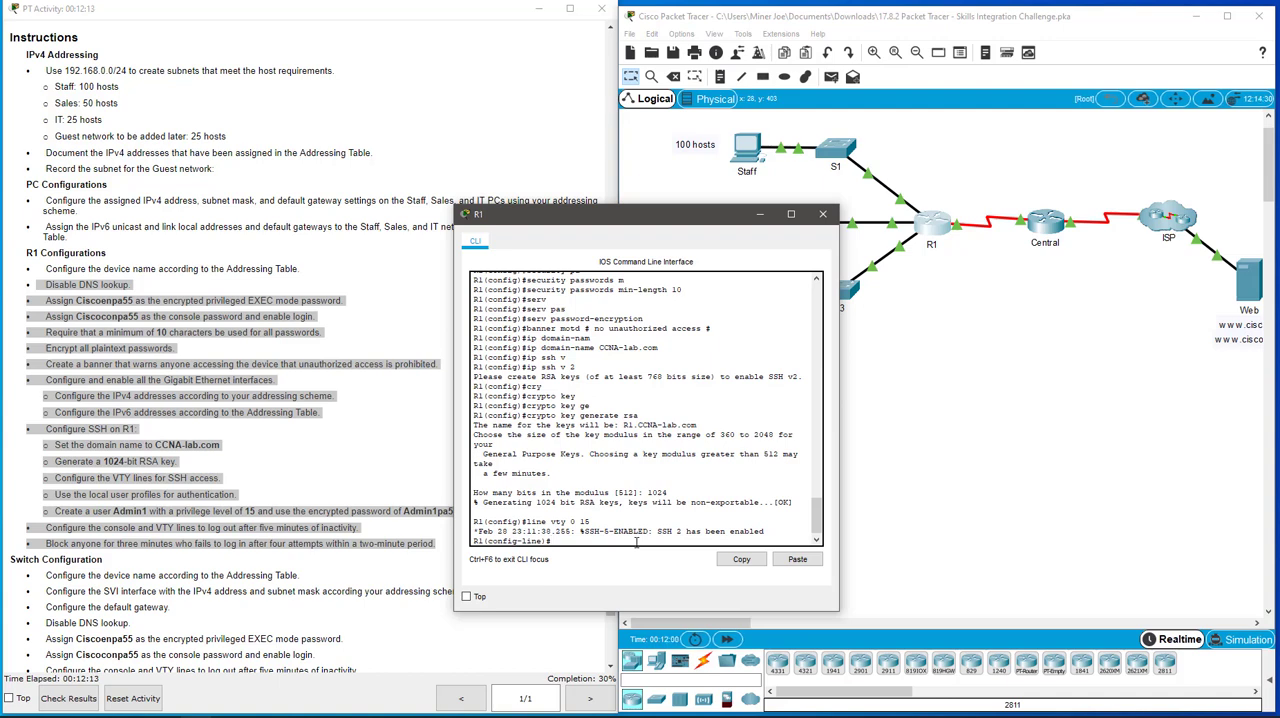
{"action": "type", "text": "trans"}
{"action": "key", "text": "Tab"}
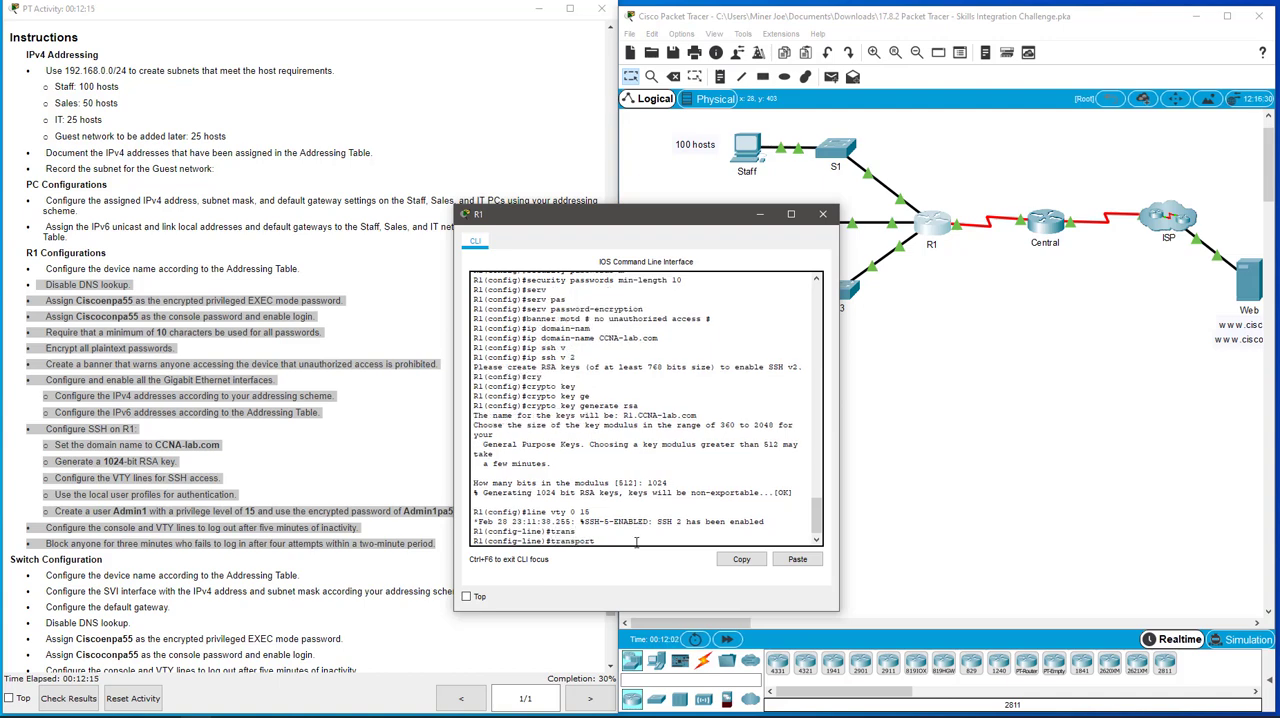
{"action": "type", "text": "in"}
{"action": "key", "text": "Tab"}
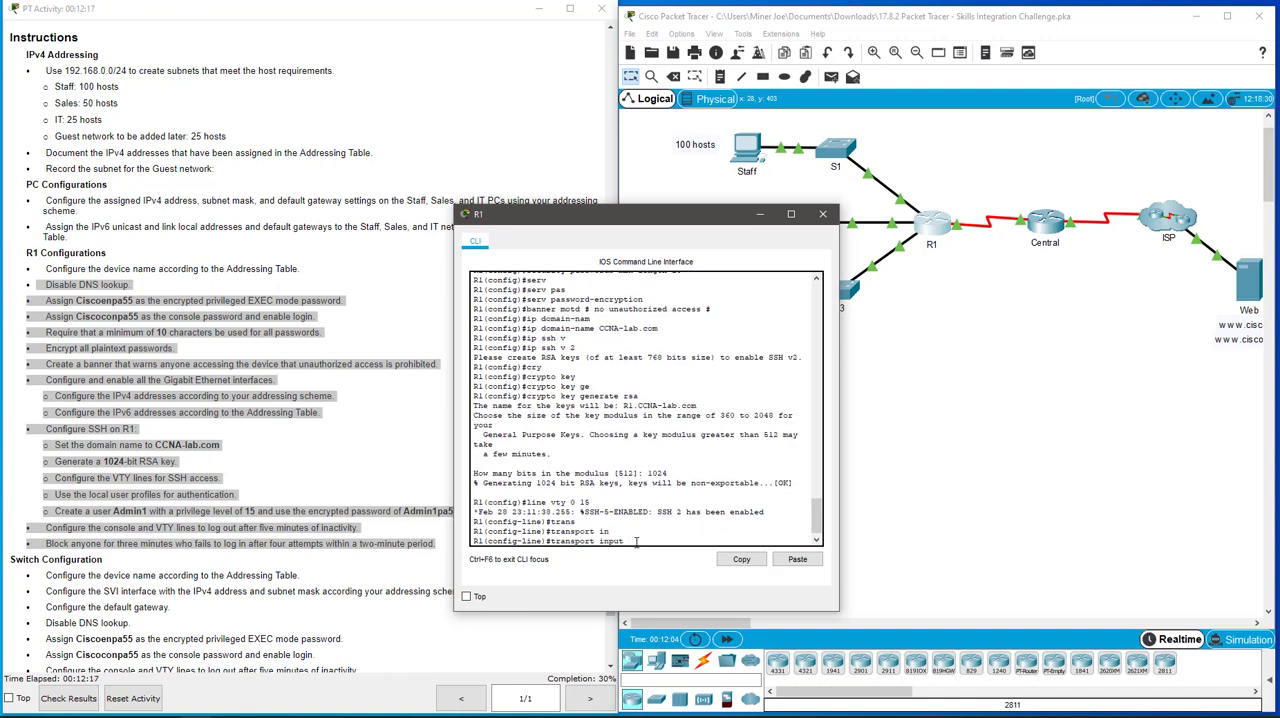
{"action": "type", "text": "ssh"}
{"action": "key", "text": "Return"}
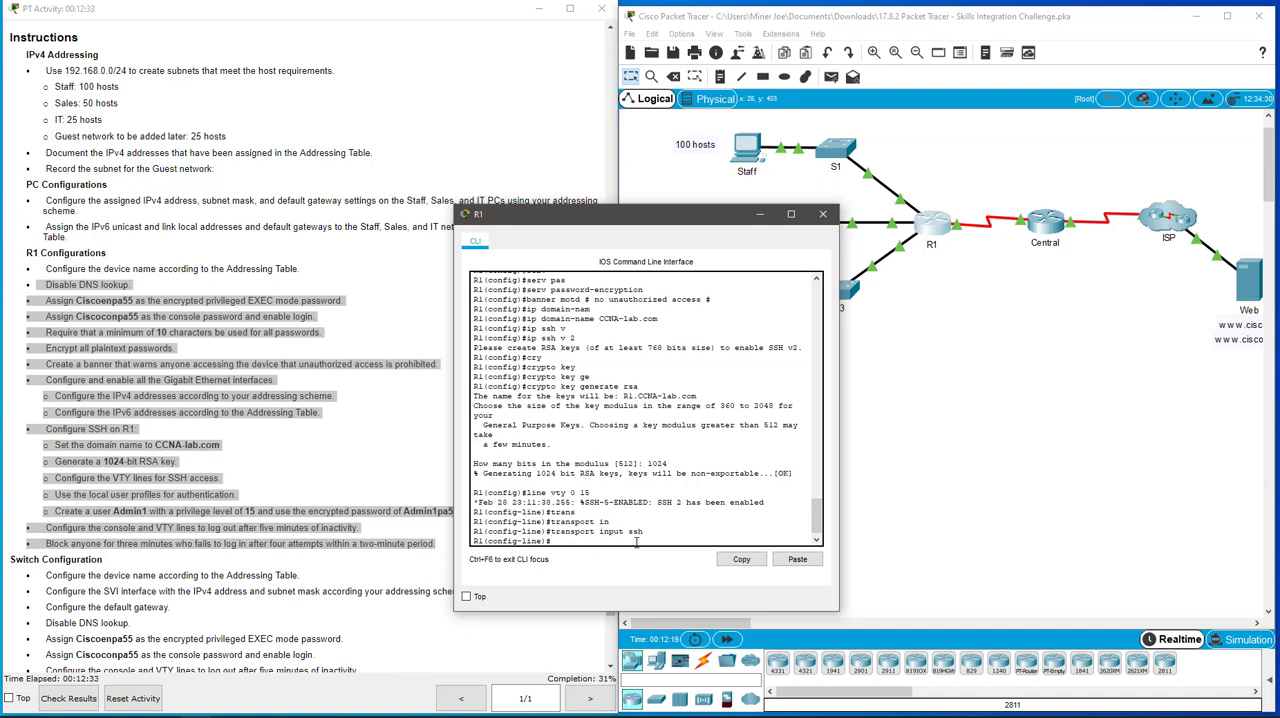
{"action": "type", "text": "login local"}
{"action": "key", "text": "Return"}
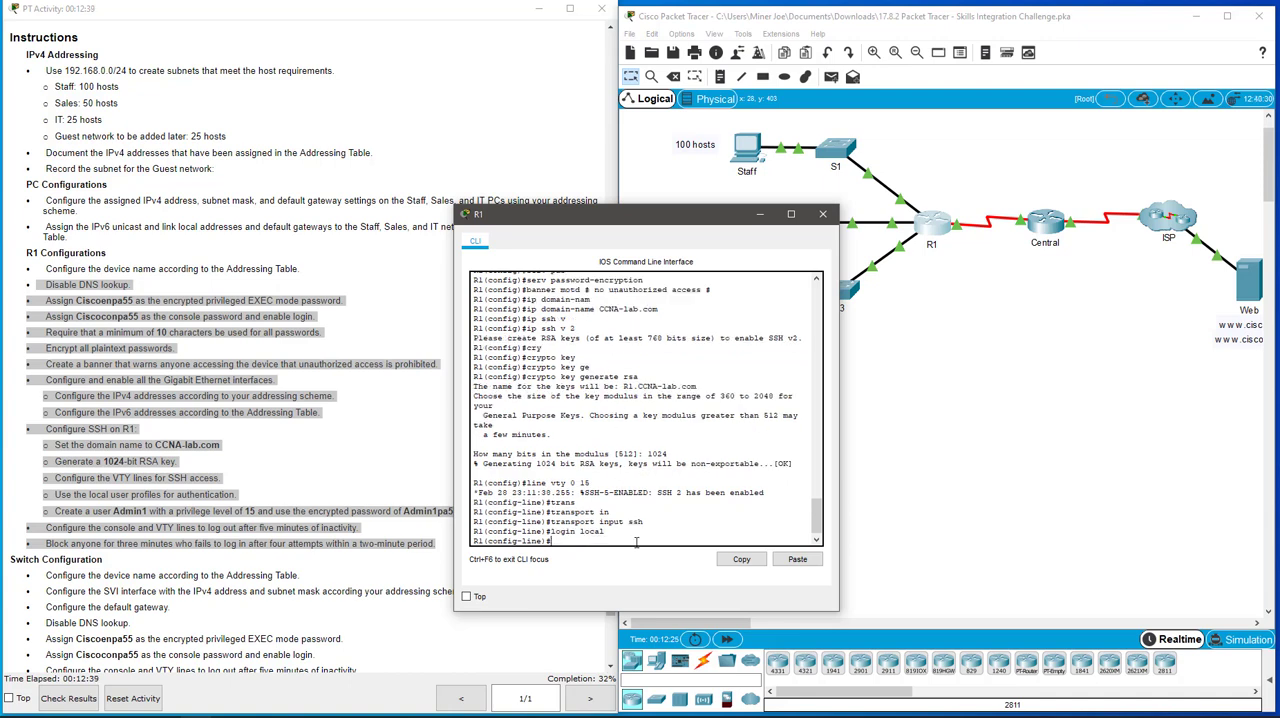
Step: Set a five-minute exec-timeout on R1's VTY lines and return to global configuration mode
{"action": "type", "text": "exec"}
{"action": "key", "text": "Tab"}
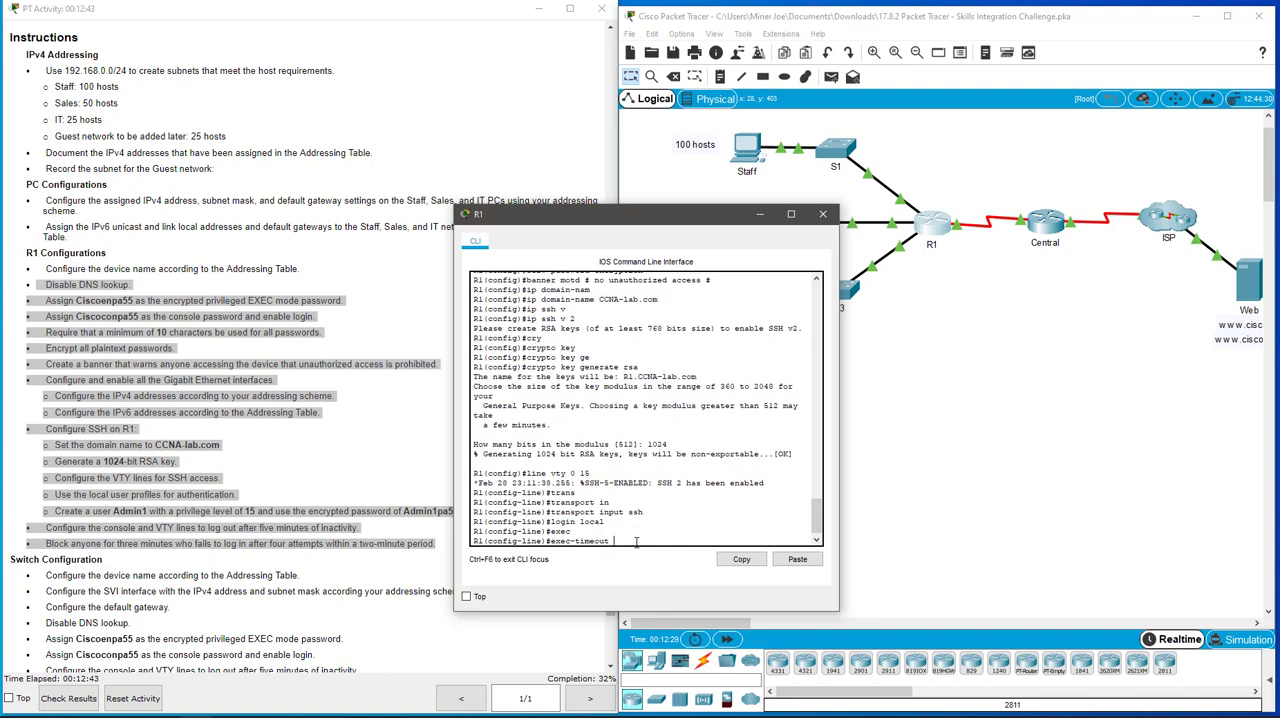
{"action": "type", "text": "5"}
{"action": "key", "text": "Return"}
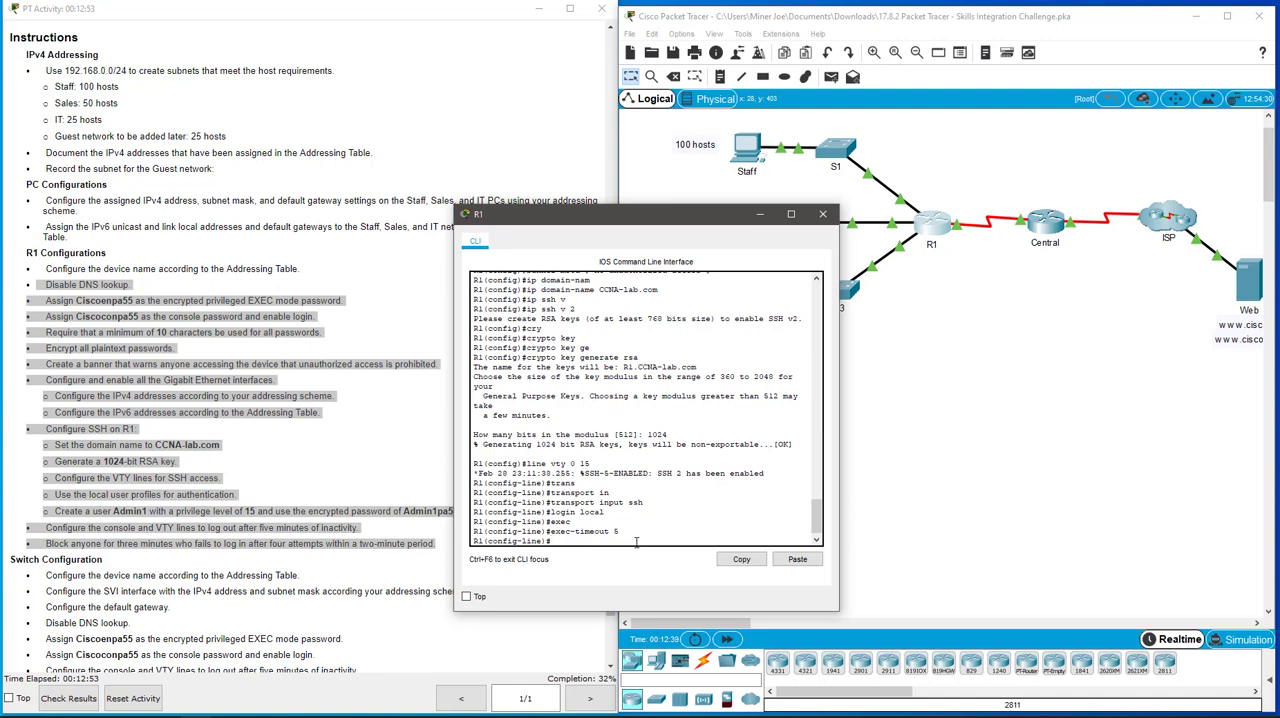
{"action": "type", "text": "exit"}
{"action": "key", "text": "Return"}
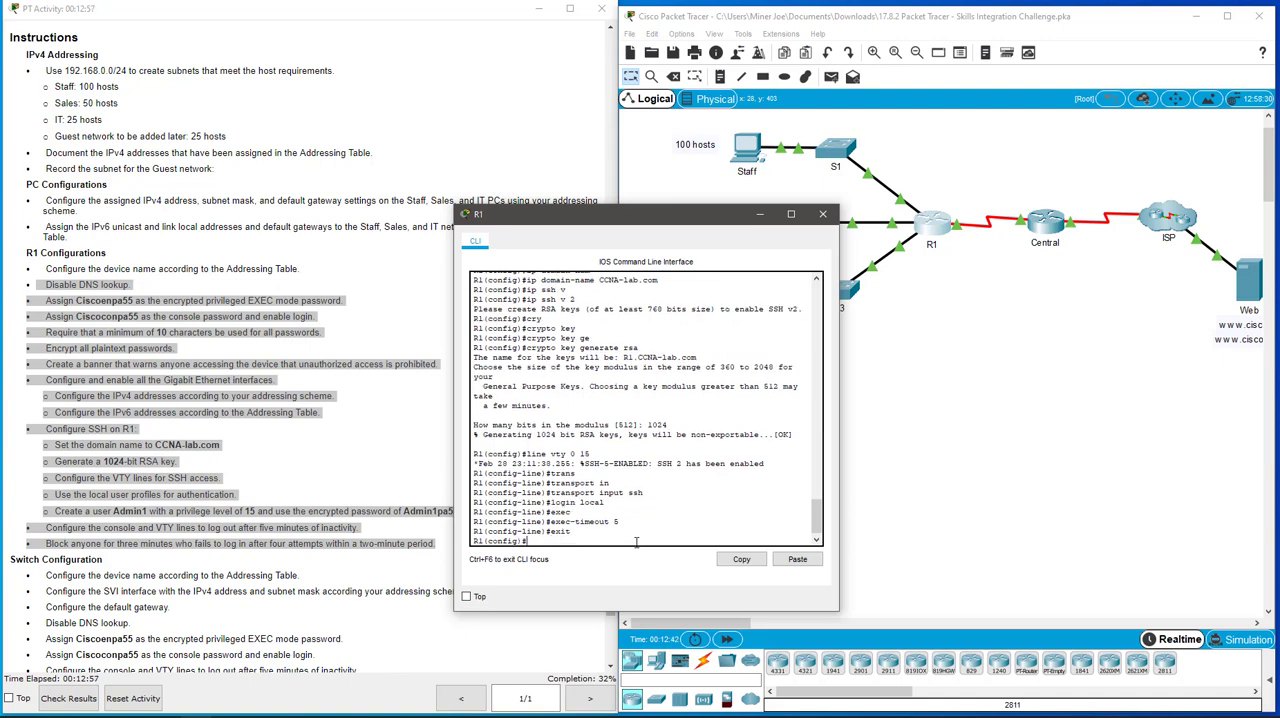
Step: Create the local user Admin1 on R1 with the encrypted secret password given in the instructions
{"action": "type", "text": "us"}
{"action": "key", "text": "Tab"}
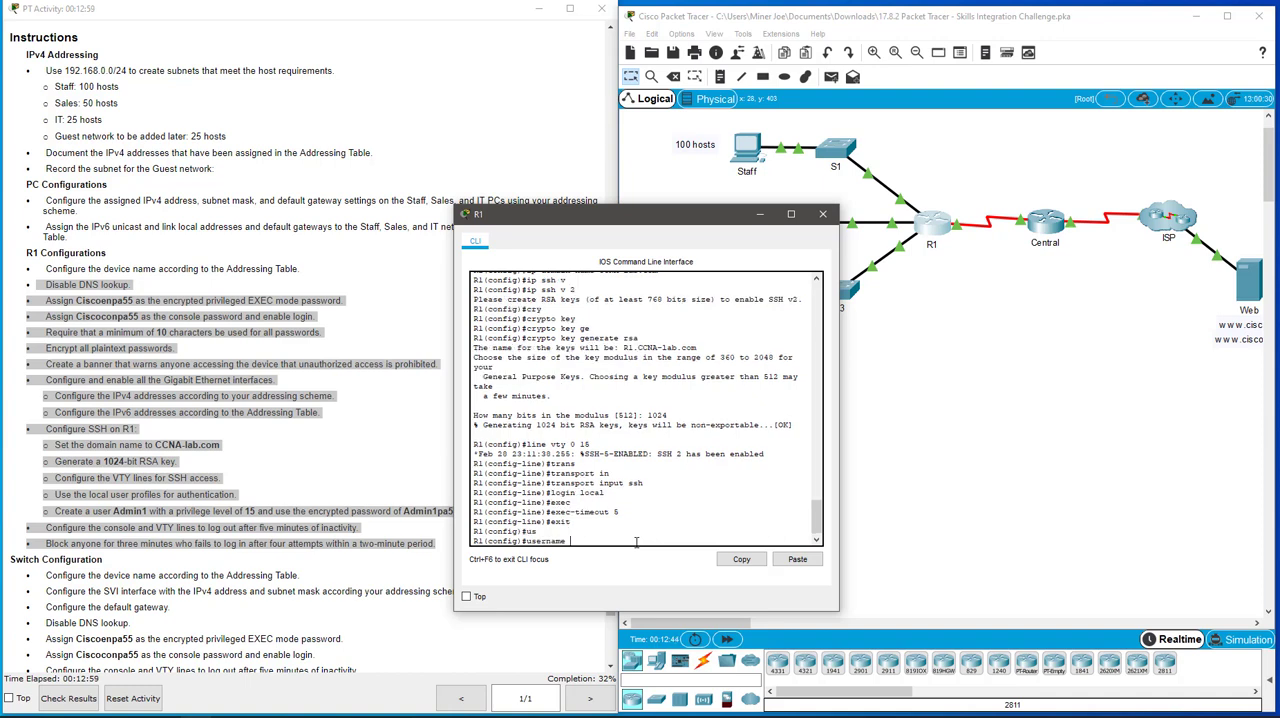
{"action": "type", "text": "Admin1"}
{"action": "left_click_drag", "start_coordinate": [619, 221], "coordinate": [649, 222]}
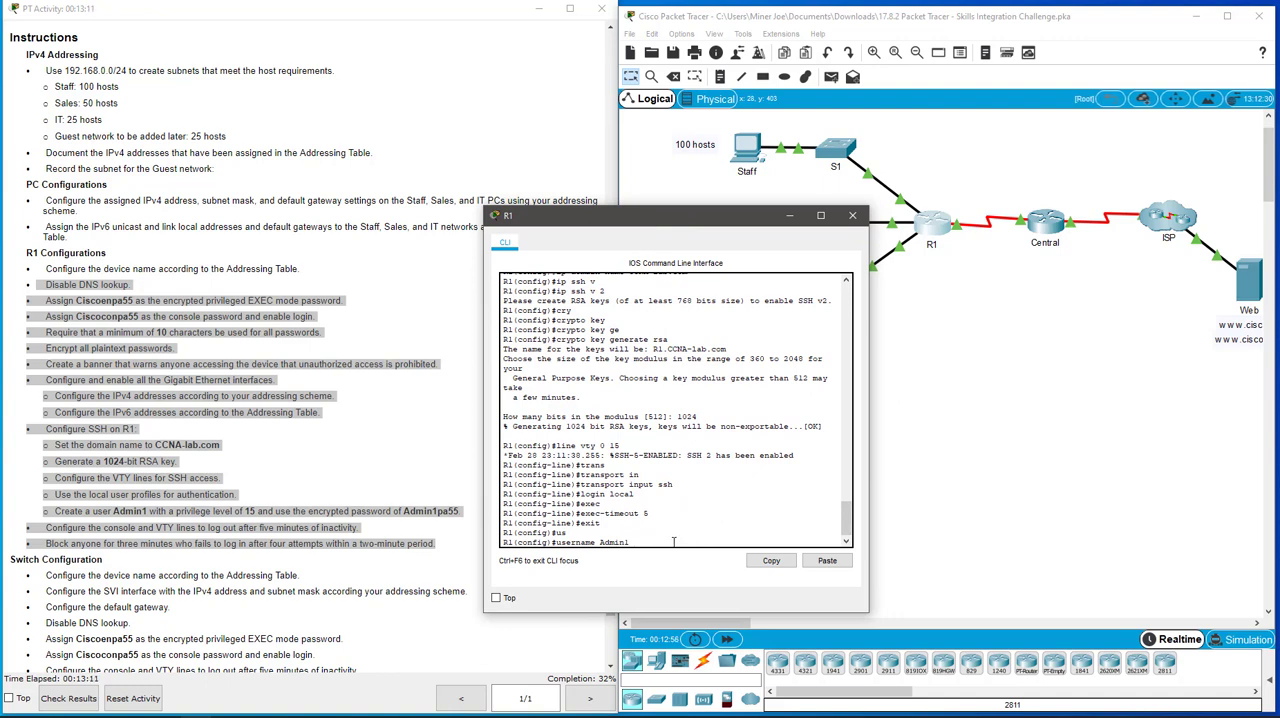
{"action": "type", "text": "c"}
{"action": "key", "text": "Tab"}
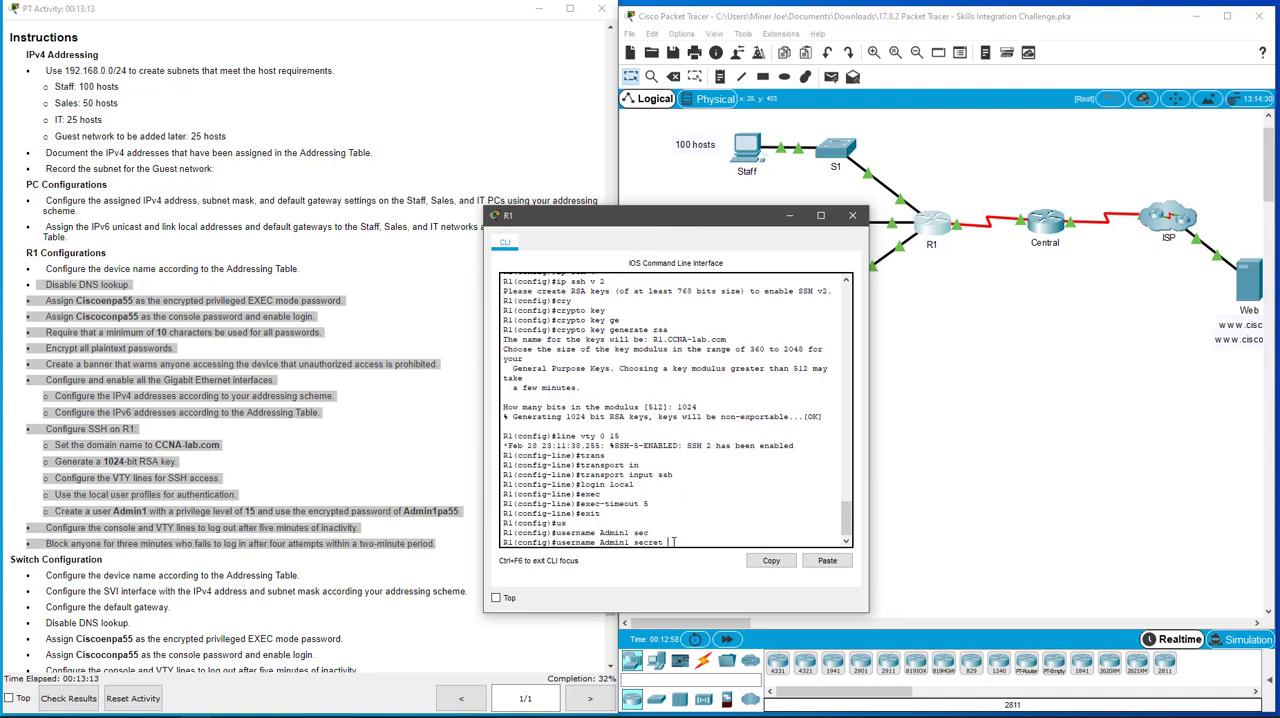
{"action": "type", "text": "Admin1pa55"}
{"action": "key", "text": "Return"}
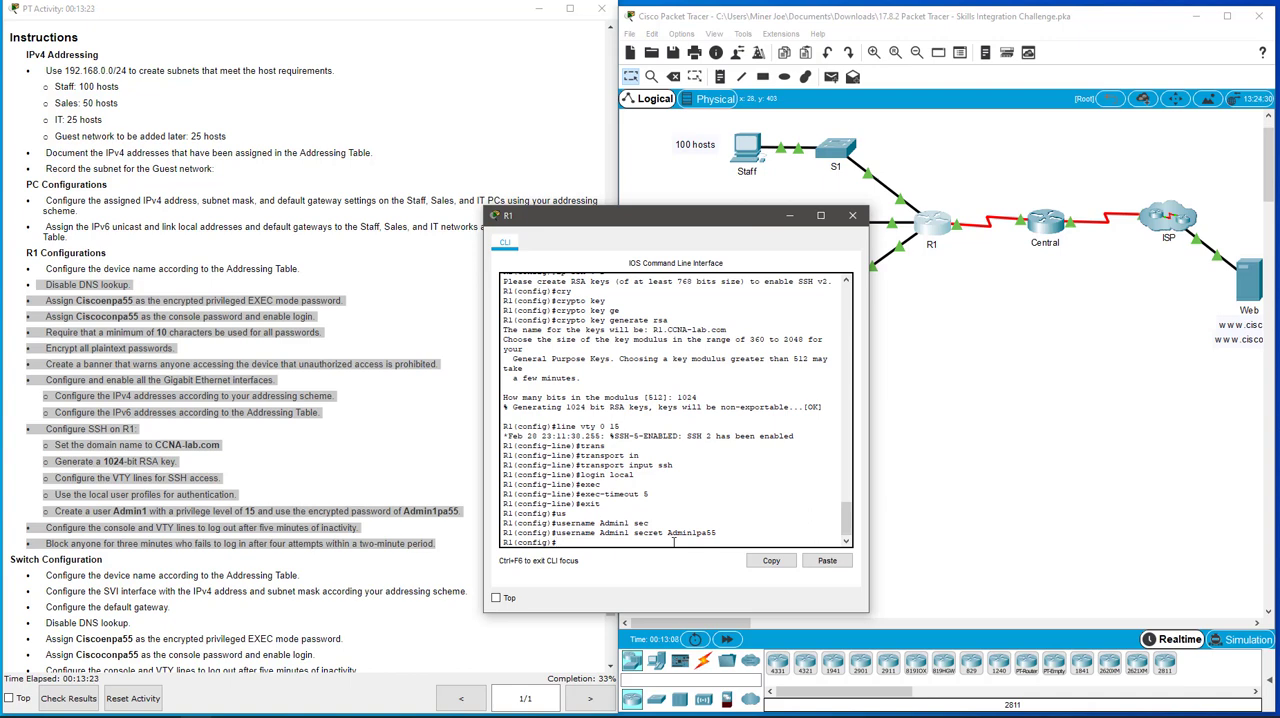
Step: Start R1's login block-for command with a 180-second block period, following the login-blocking requirement in the instructions
{"action": "left_click", "coordinate": [345, 554]}
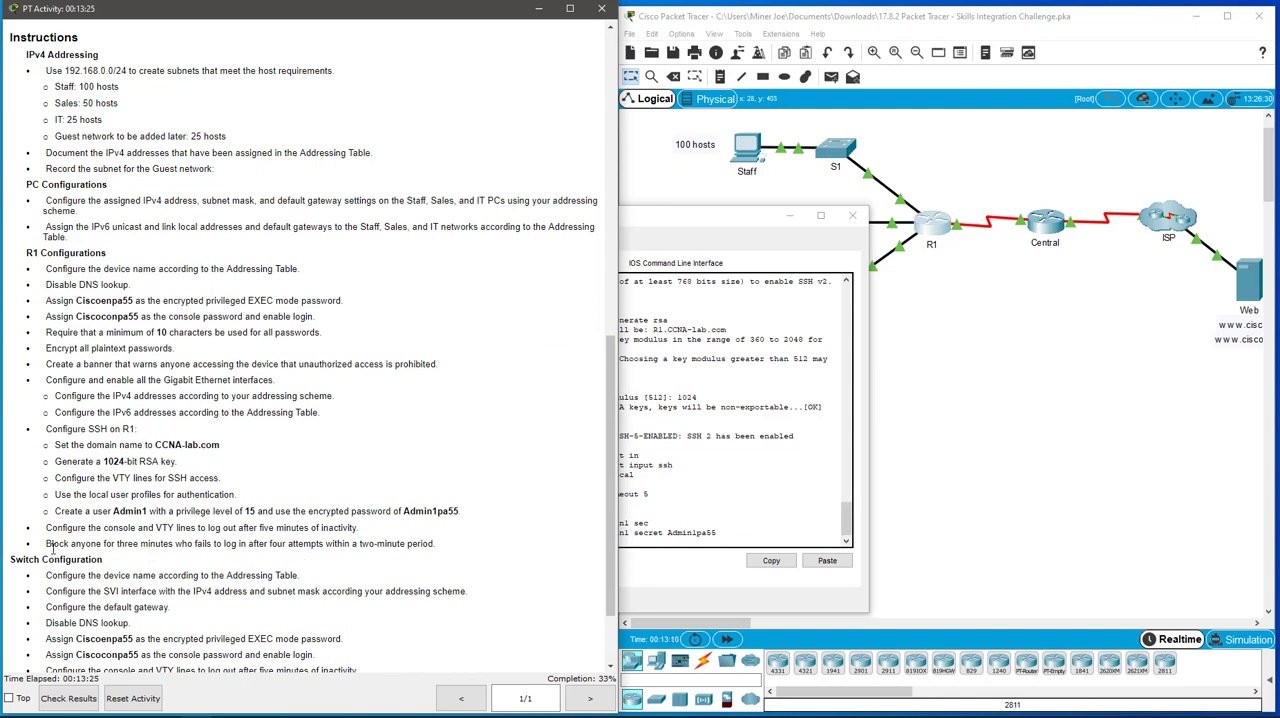
{"action": "left_click_drag", "start_coordinate": [45, 544], "coordinate": [440, 546]}
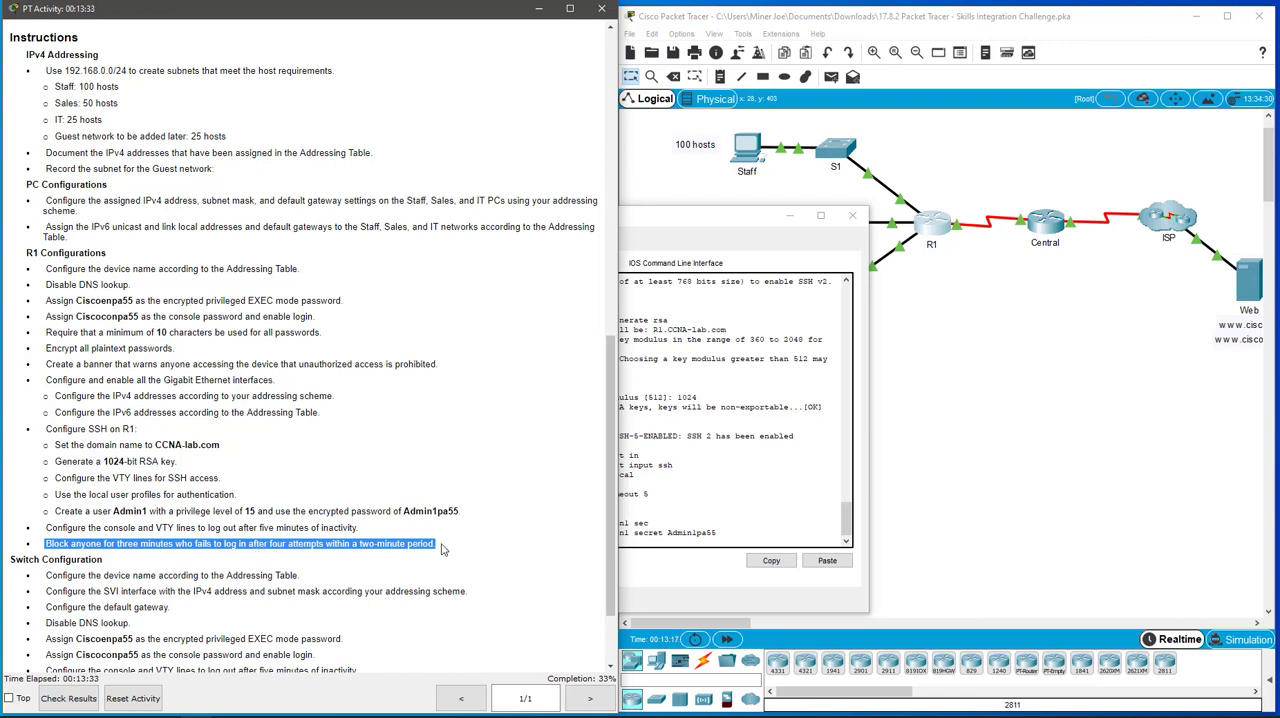
{"action": "left_click", "coordinate": [667, 547]}
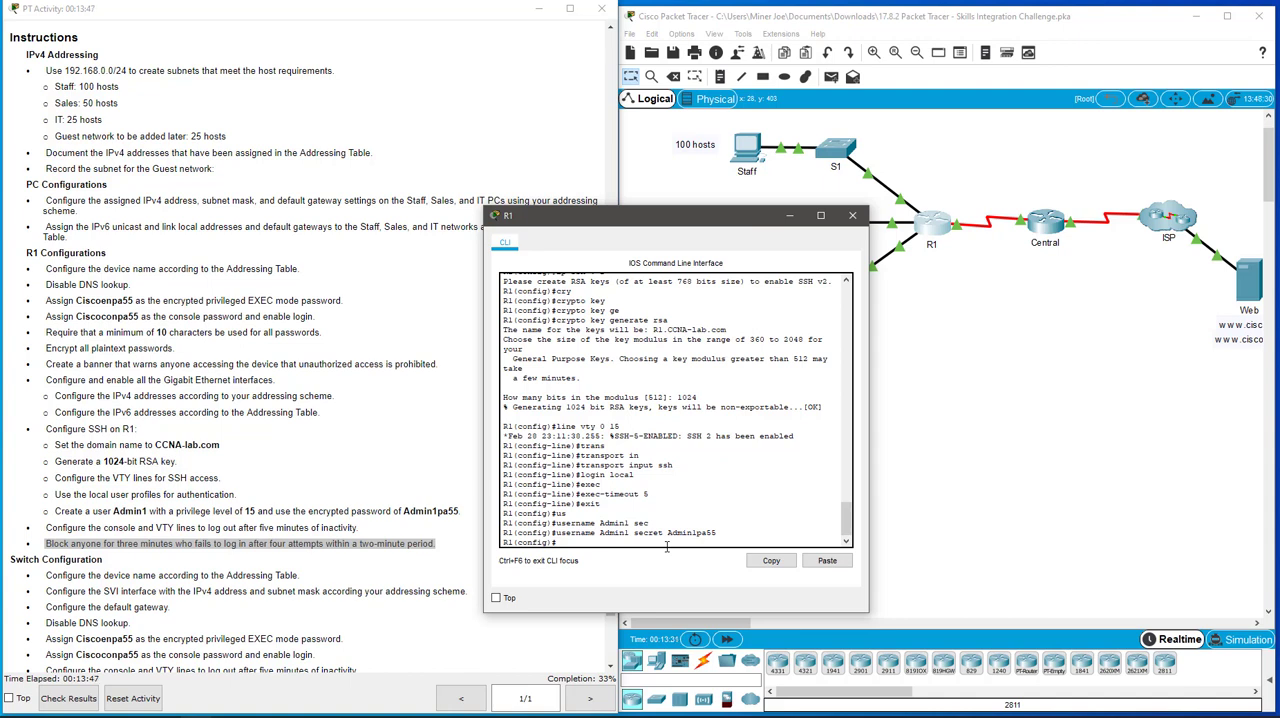
{"action": "type", "text": "login ?"}
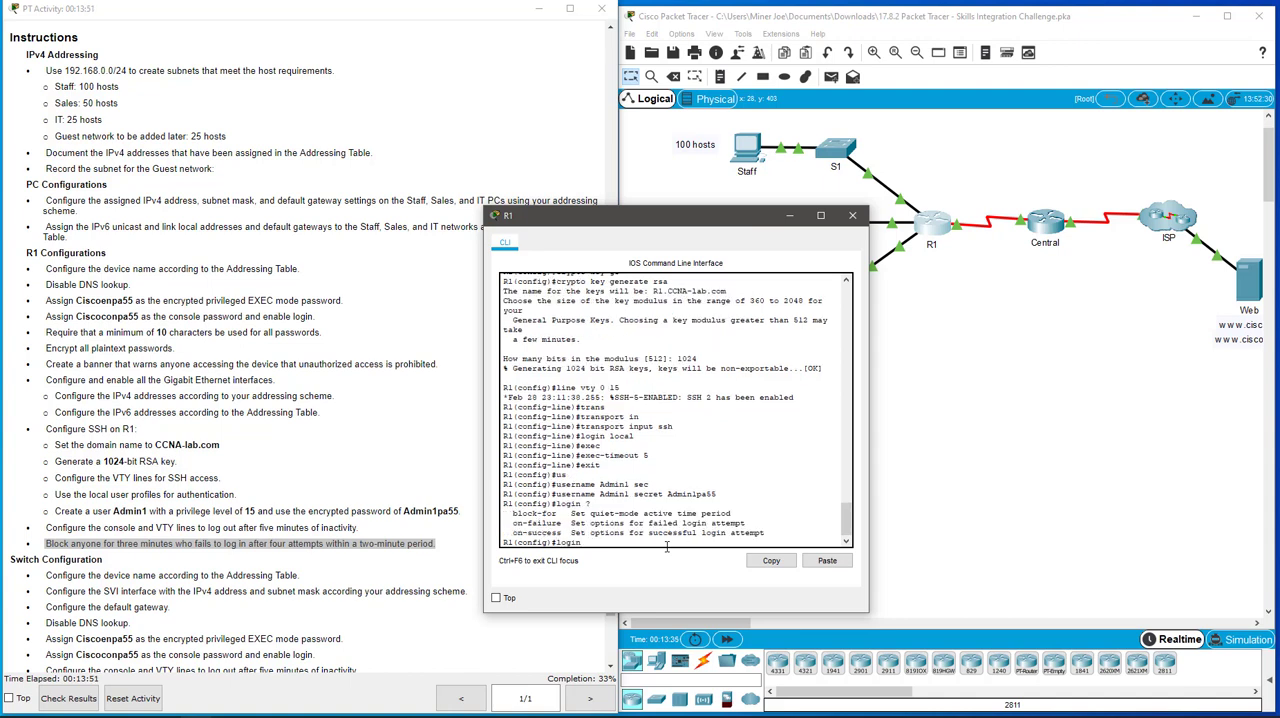
{"action": "type", "text": "bl"}
{"action": "key", "text": "Tab"}
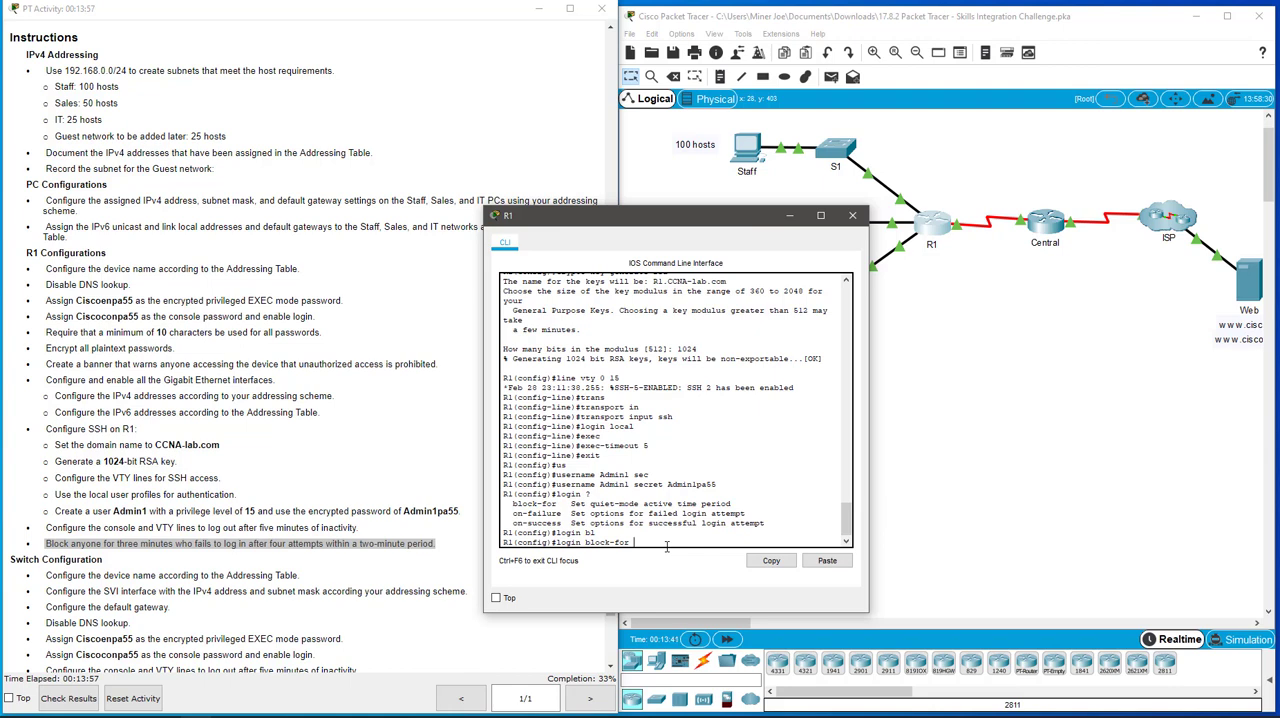
{"action": "type", "text": "?"}
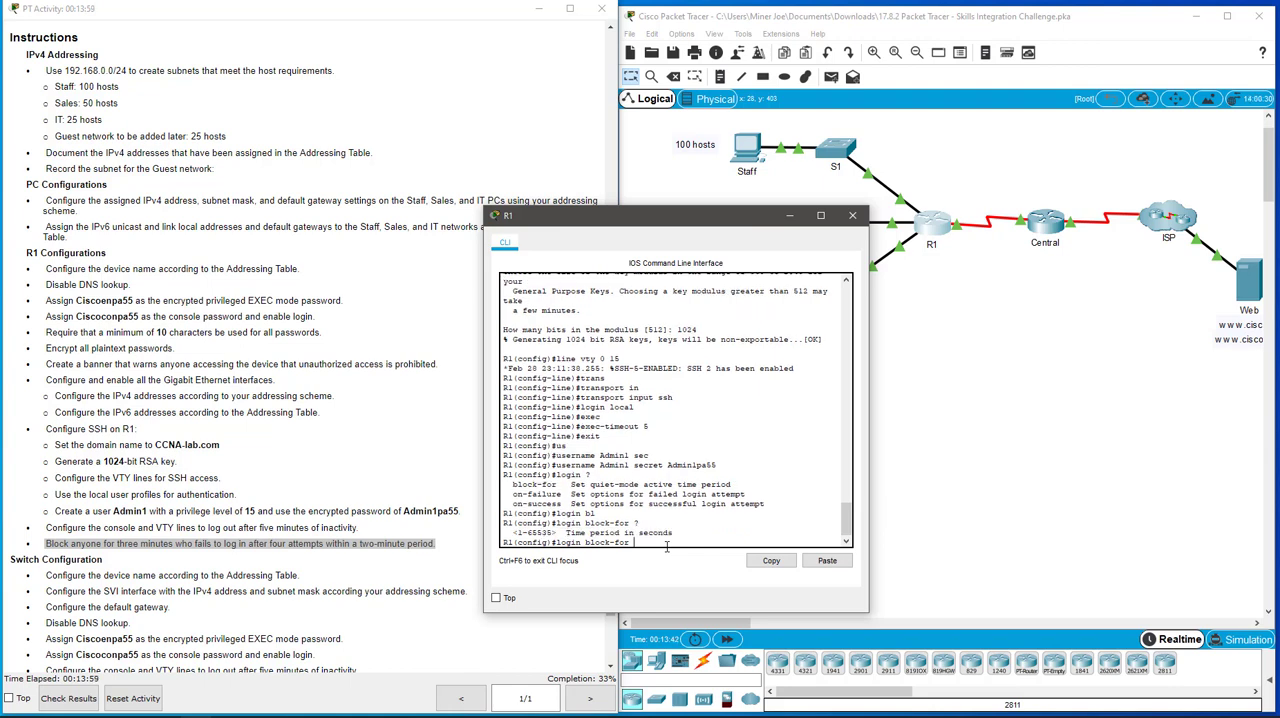
{"action": "type", "text": "180"}
{"action": "type", "text": " ?a"}
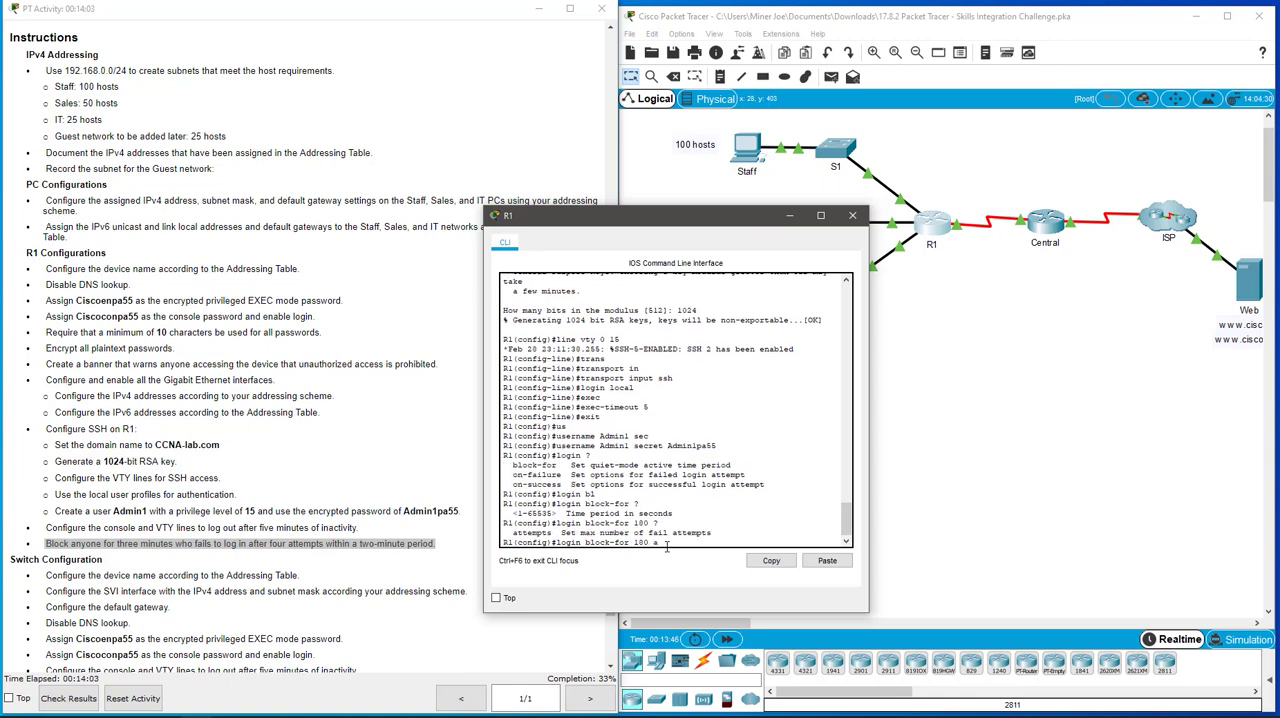
{"action": "type", "text": "t"}
Step: Complete the login-blocking command with 4 attempts within 120 seconds, and exit R1's global configuration mode
{"action": "key", "text": "Tab"}
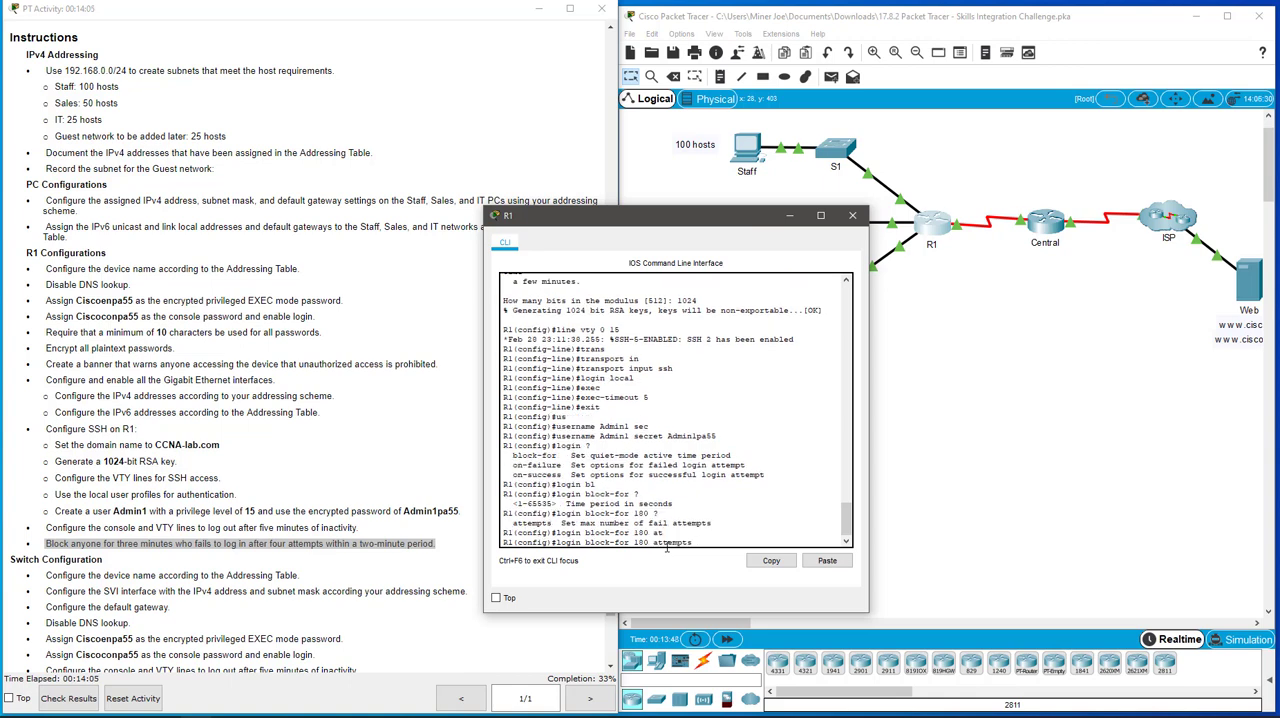
{"action": "type", "text": "?"}
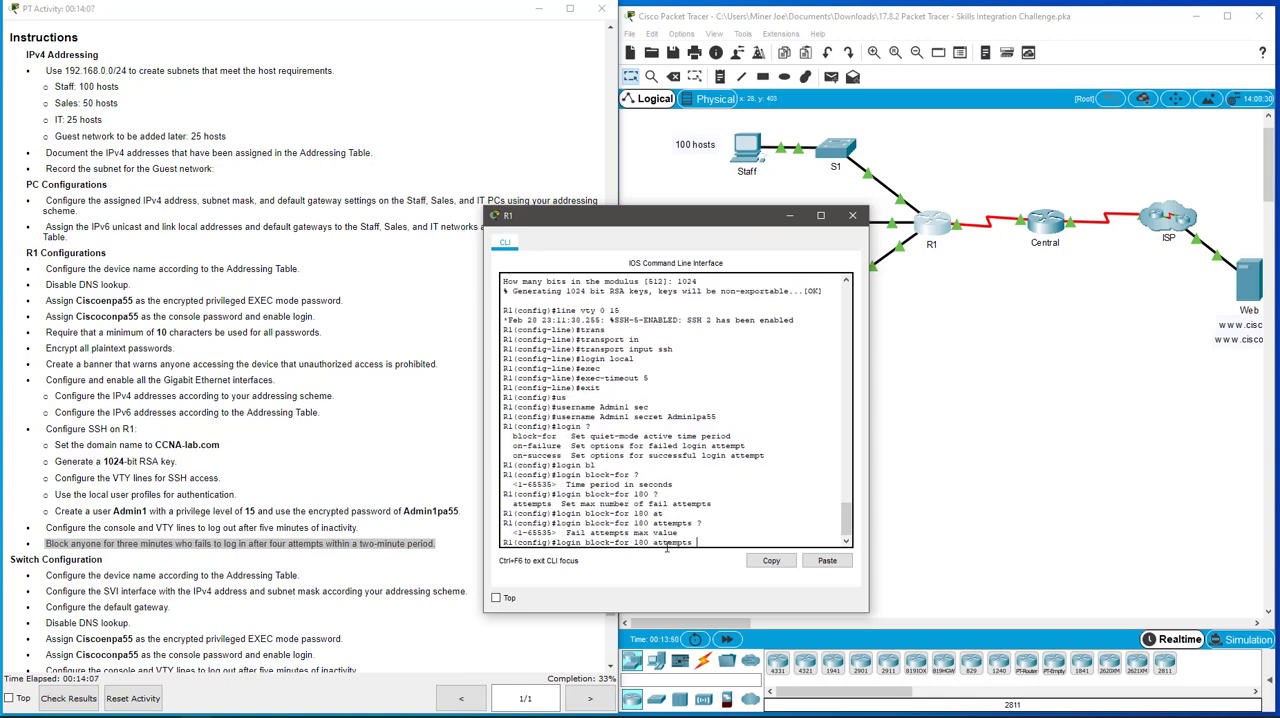
{"action": "type", "text": "4?"}
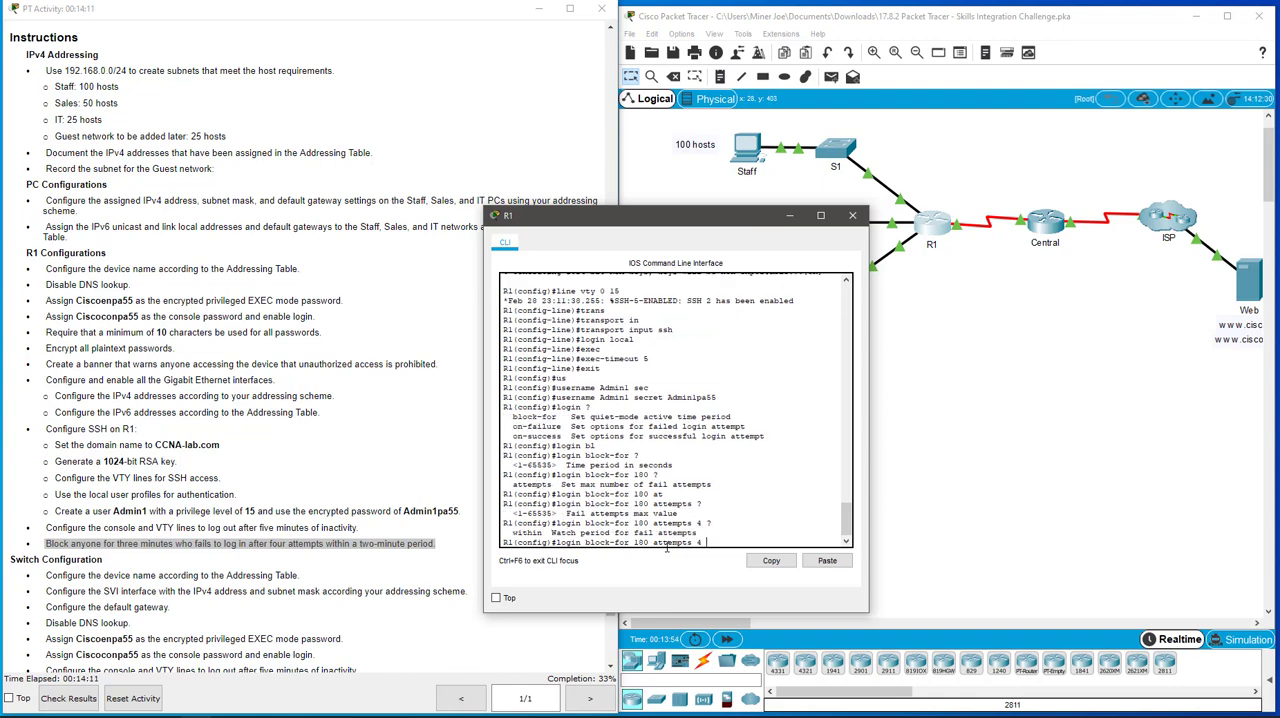
{"action": "type", "text": "wi"}
{"action": "key", "text": "Tab"}
{"action": "type", "text": "?"}
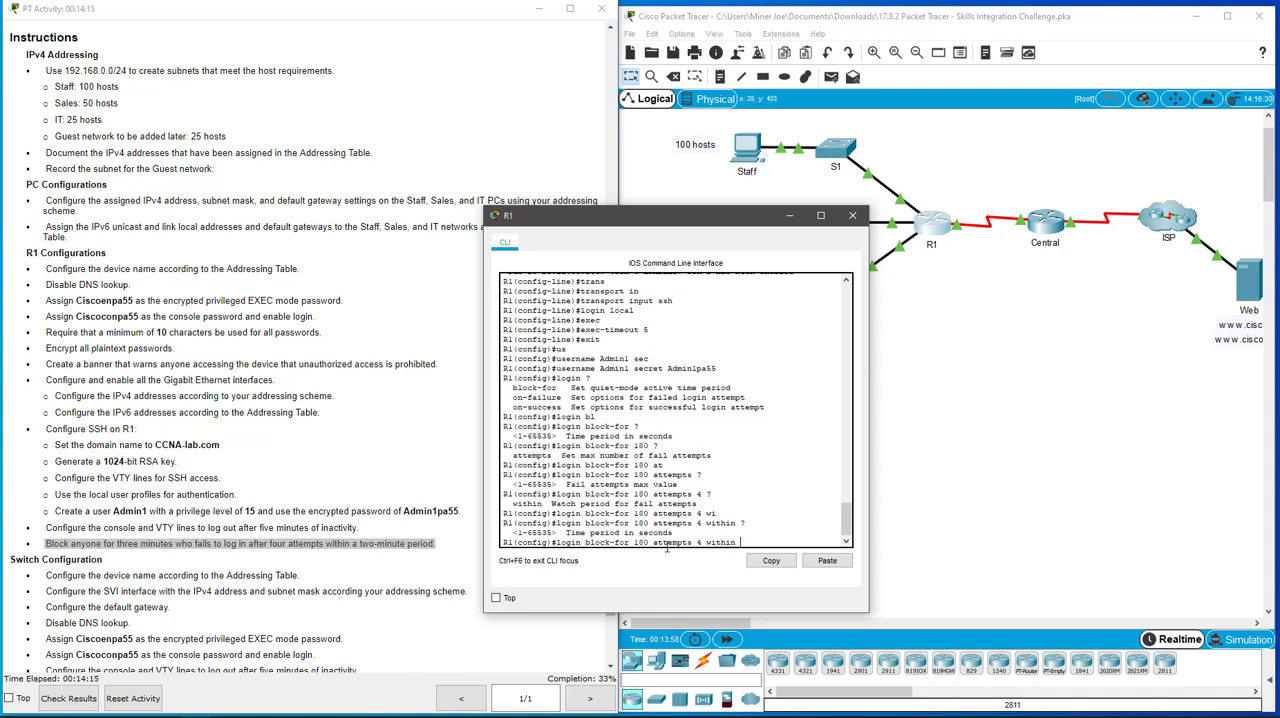
{"action": "type", "text": "120"}
{"action": "key", "text": "Return"}
{"action": "type", "text": "exit"}
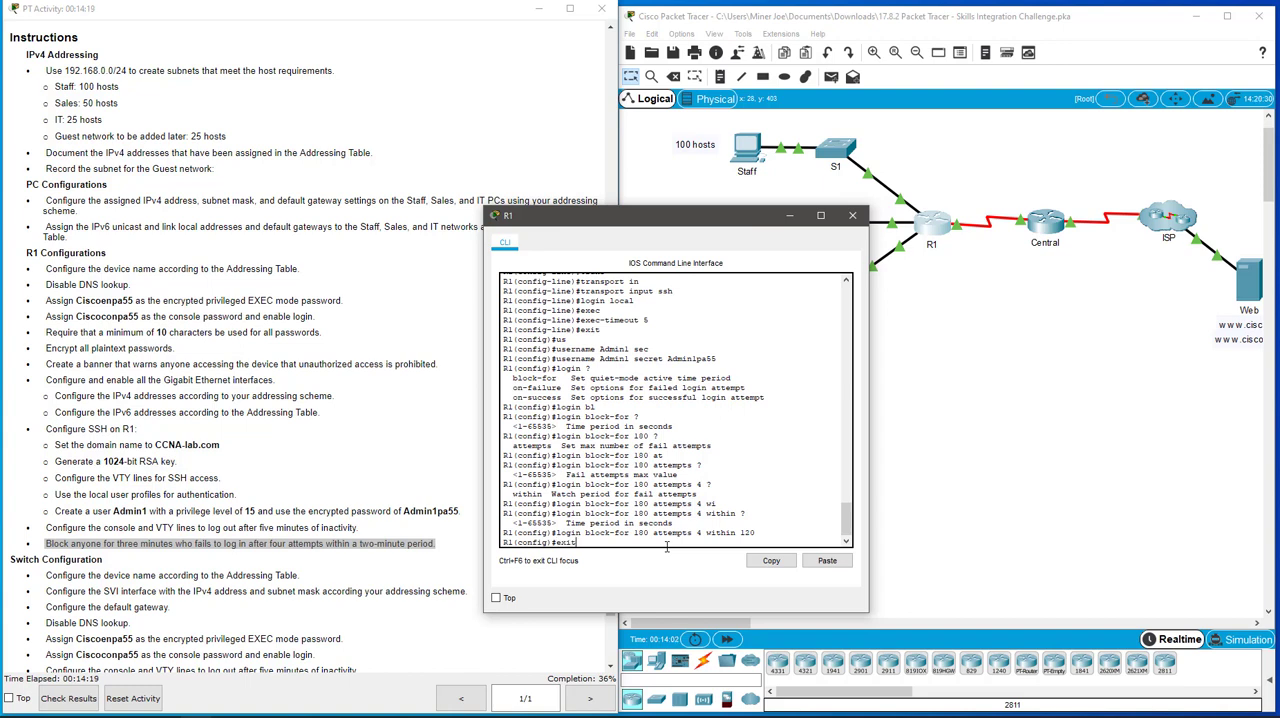
{"action": "key", "text": "Return"}
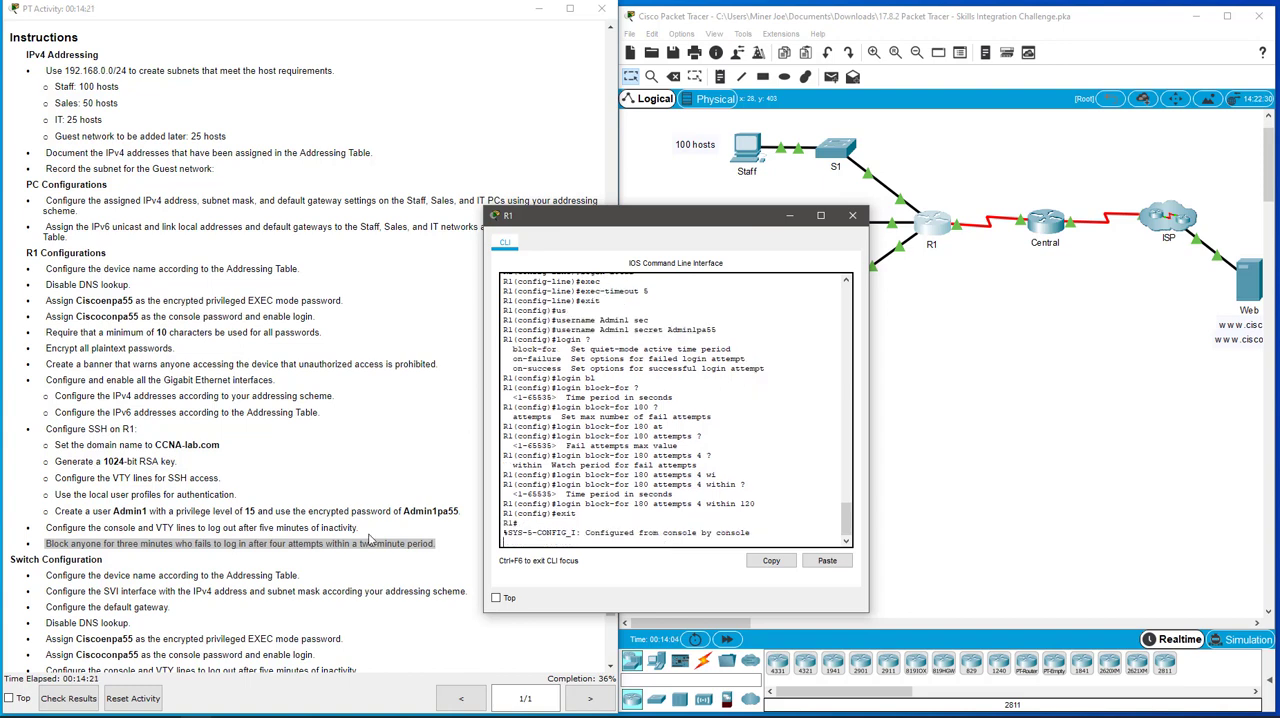
Step: Check the activity's assessment items for R1, then return to the instructions and place their window beside the topology
{"action": "left_click", "coordinate": [80, 699]}
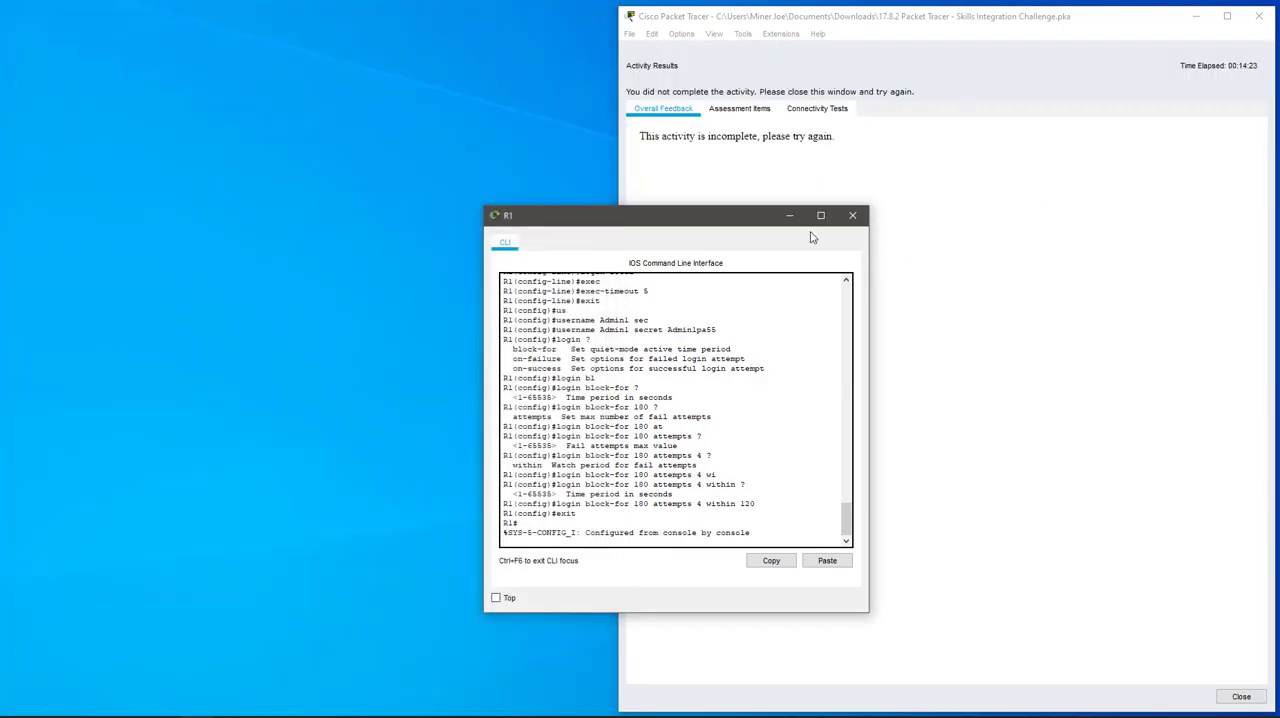
{"action": "left_click", "coordinate": [740, 108]}
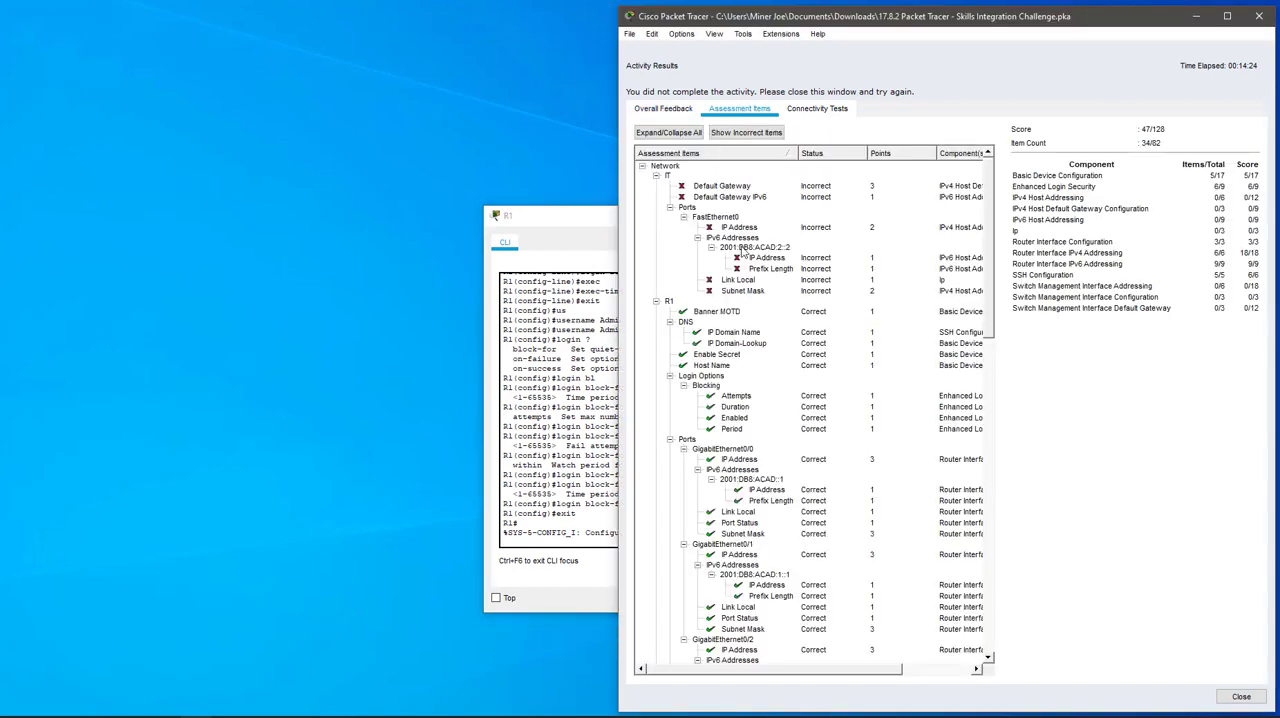
{"action": "left_click", "coordinate": [656, 175]}
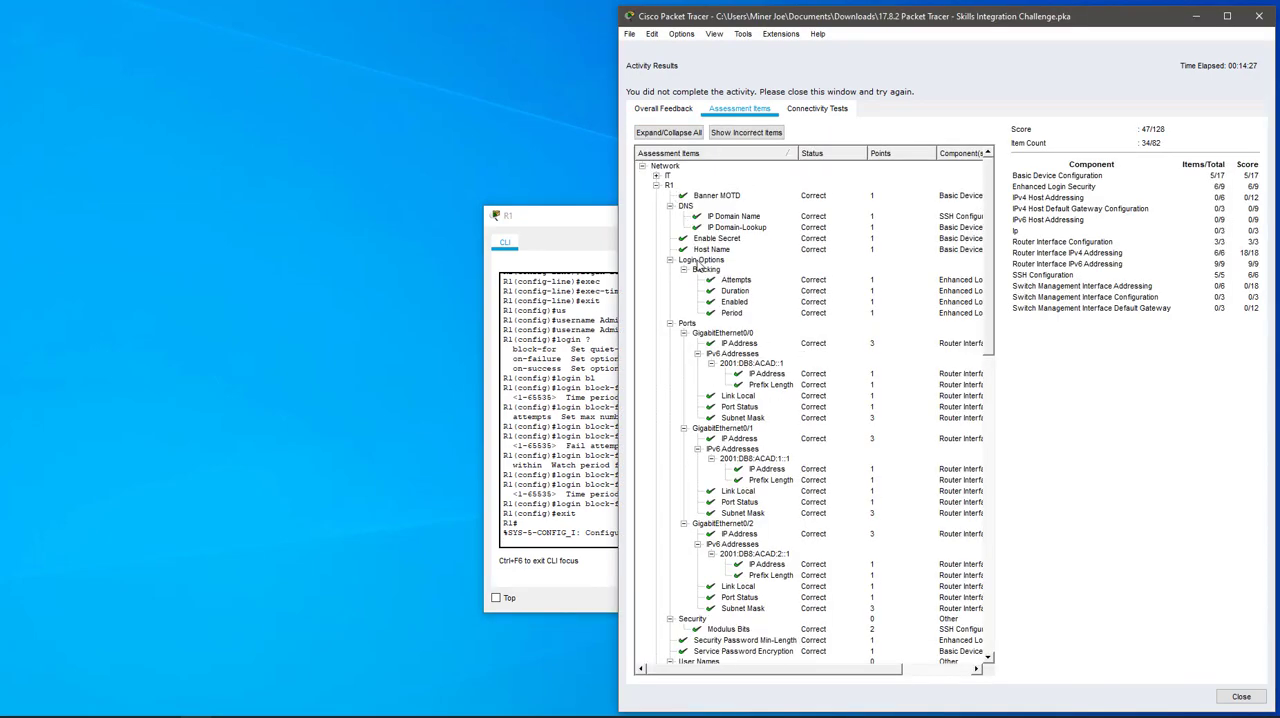
{"action": "scroll", "coordinate": [738, 330], "scroll_direction": "down", "scroll_amount": 5}
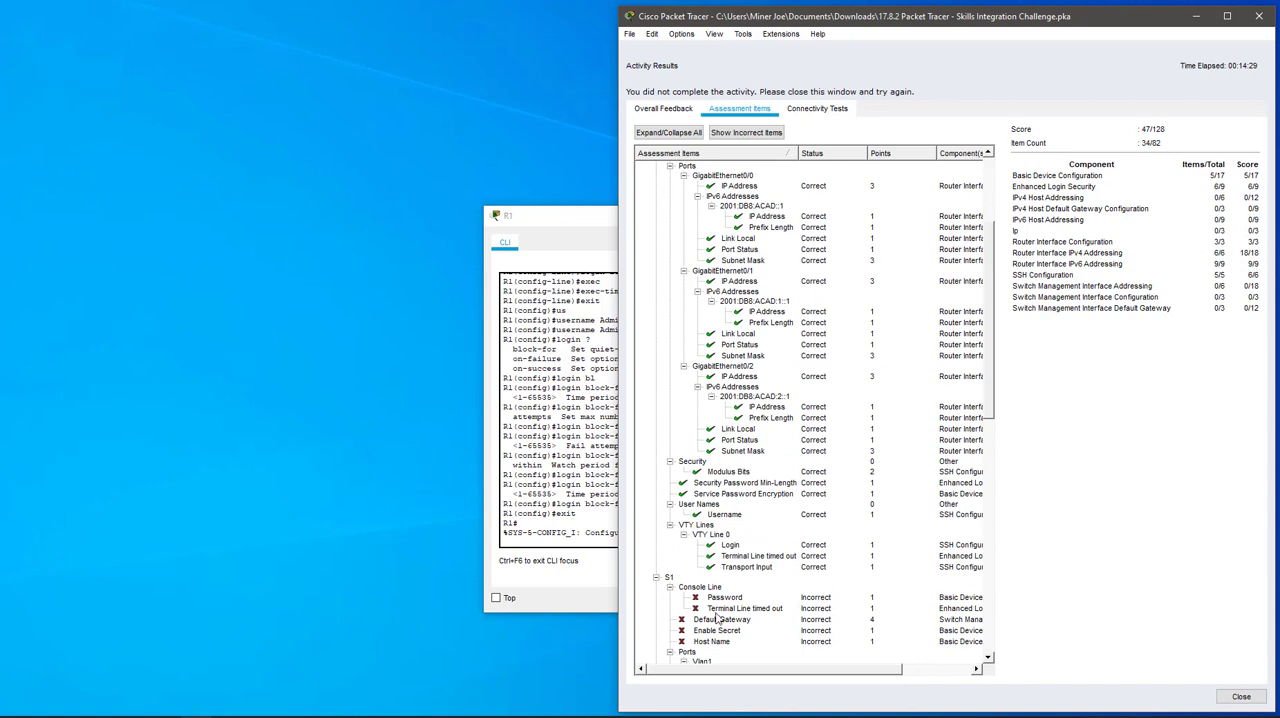
{"action": "scroll", "coordinate": [741, 330], "scroll_direction": "up", "scroll_amount": 3}
{"action": "scroll", "coordinate": [740, 327], "scroll_direction": "up", "scroll_amount": 2}
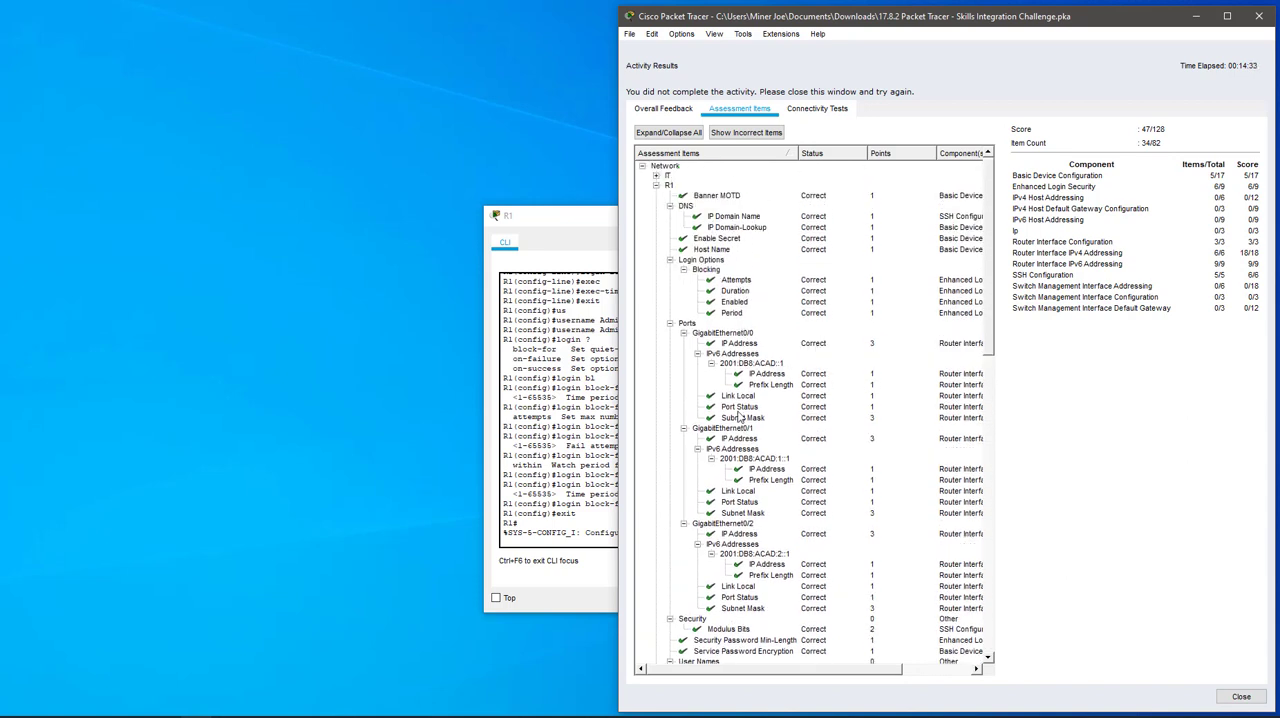
{"action": "left_click", "coordinate": [1241, 697]}
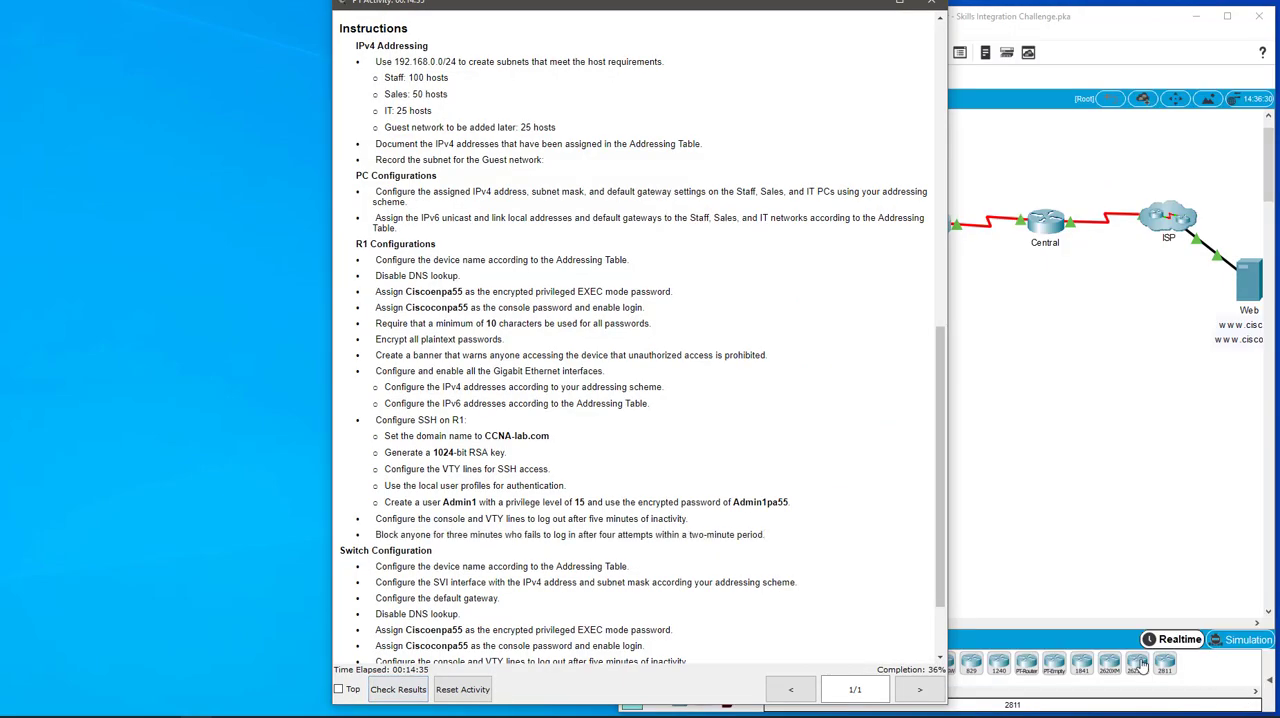
{"action": "left_click_drag", "start_coordinate": [780, 16], "coordinate": [451, 17]}
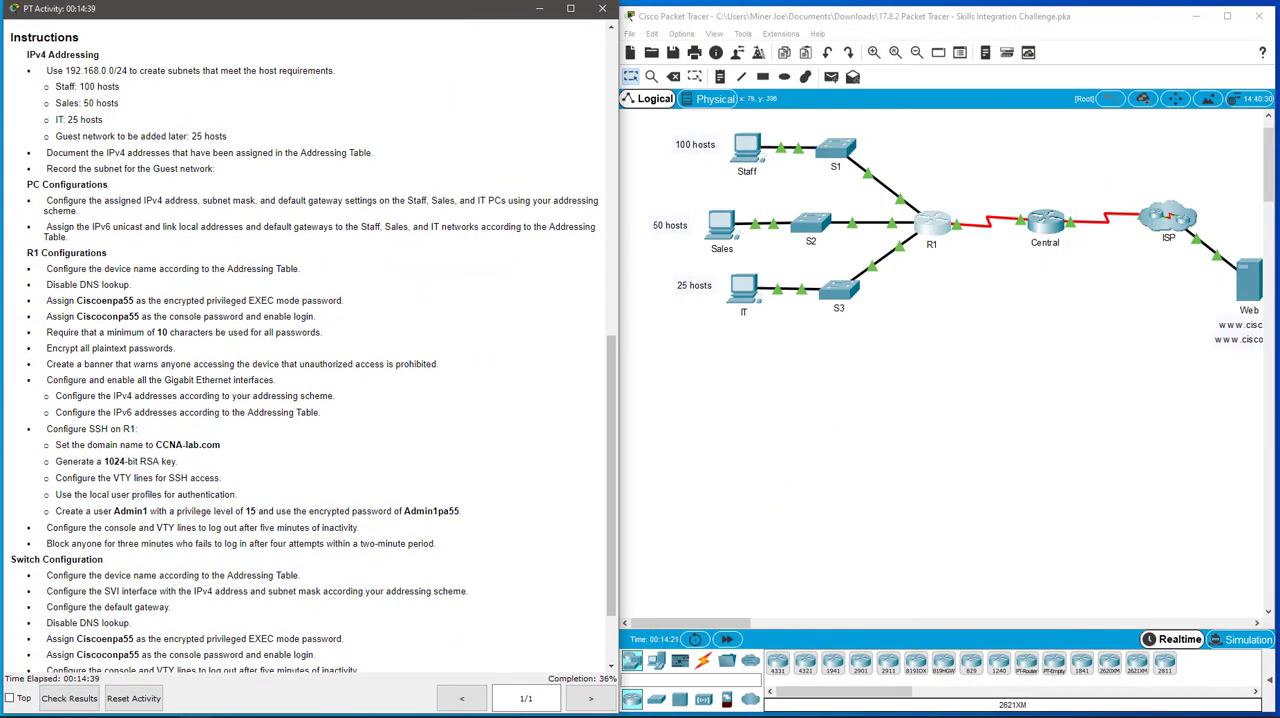